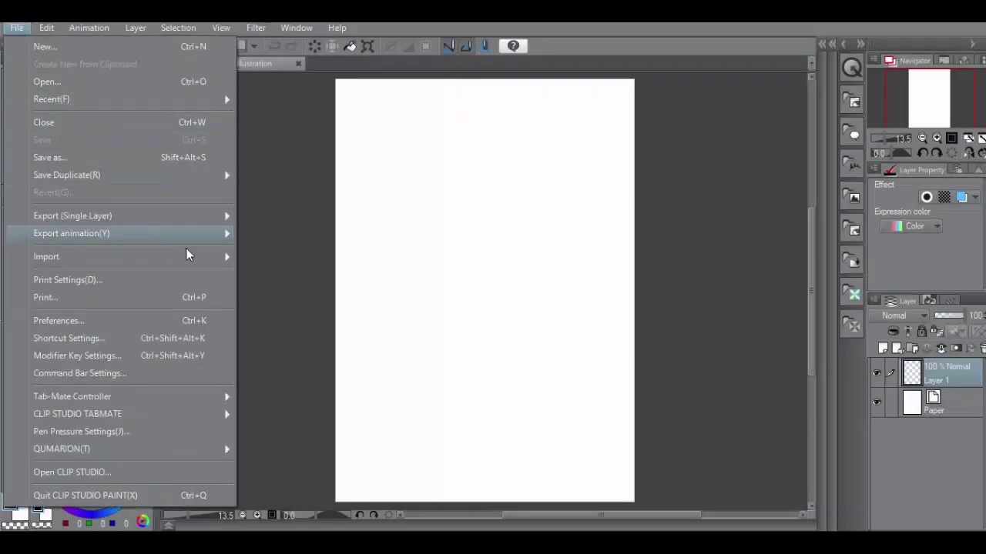
- Import the comic page line art from the Pictures folder as an image layer
{"action": "mouse_move", "coordinate": [214, 257]}
{"action": "left_click", "coordinate": [279, 260]}
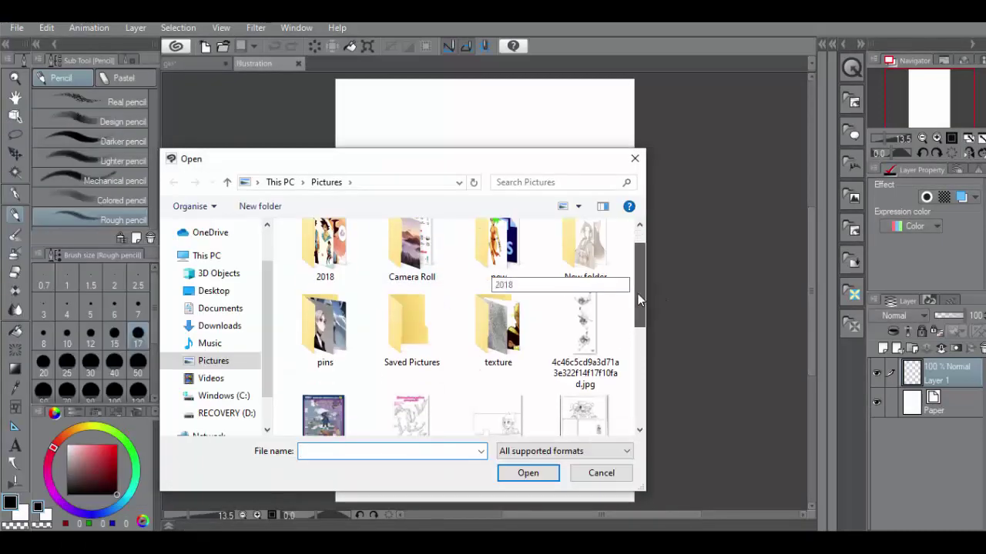
{"action": "scroll", "coordinate": [634, 346], "scroll_direction": "down", "scroll_amount": 3}
{"action": "scroll", "coordinate": [636, 350], "scroll_direction": "down", "scroll_amount": 1}
{"action": "left_click", "coordinate": [498, 276]}
{"action": "left_click", "coordinate": [527, 473]}
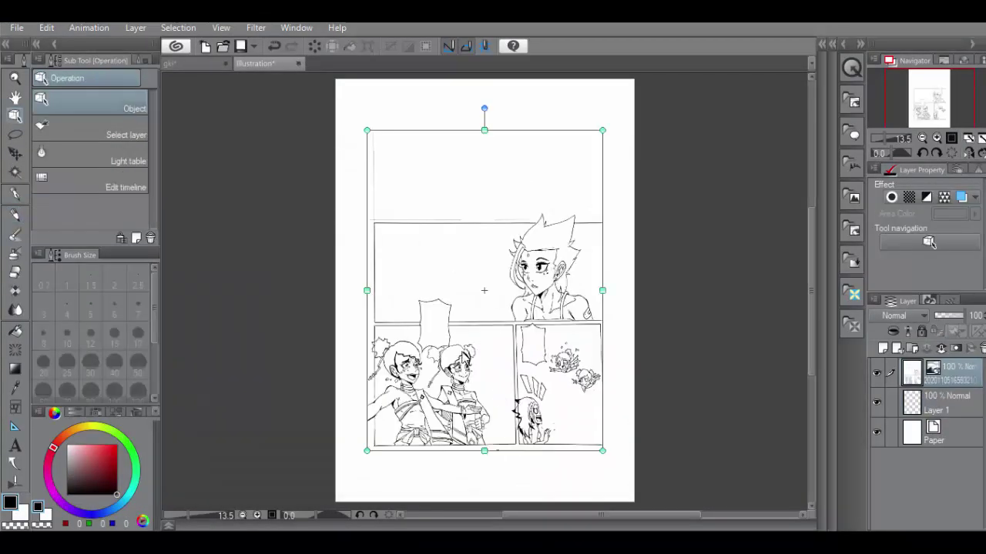
- Enlarge the imported comic page until it fills the canvas and rasterize its layer
{"action": "left_click_drag", "start_coordinate": [602, 450], "coordinate": [632, 491]}
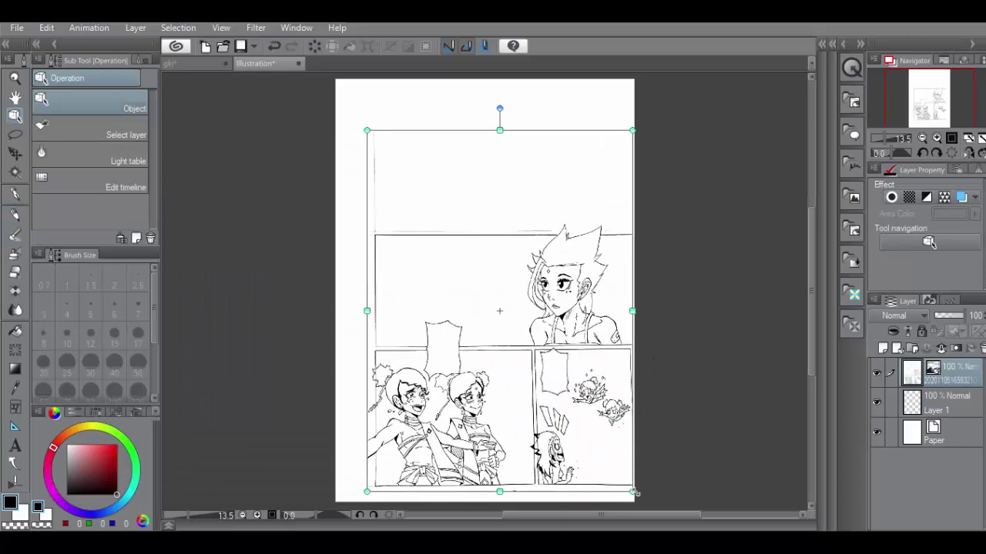
{"action": "left_click_drag", "start_coordinate": [368, 129], "coordinate": [348, 85]}
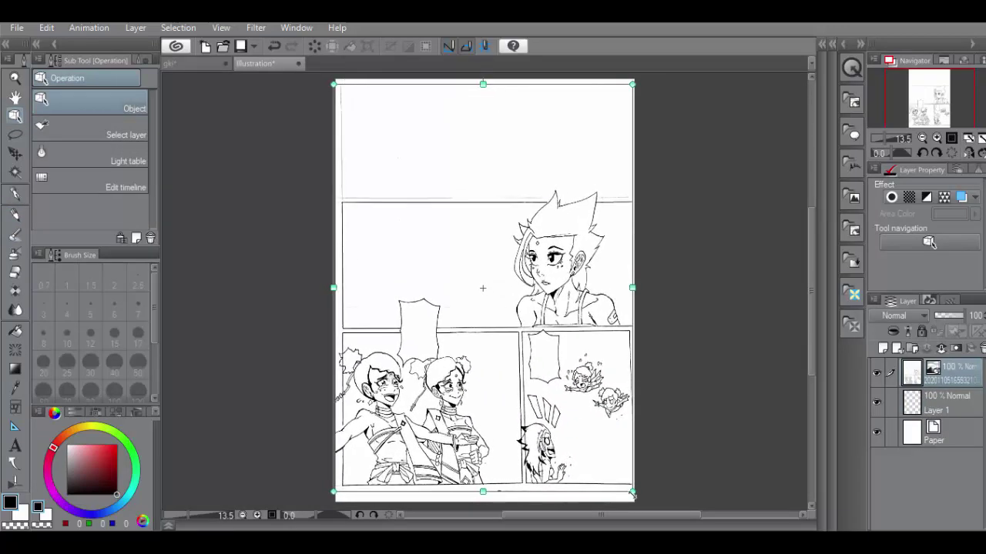
{"action": "left_click_drag", "start_coordinate": [632, 493], "coordinate": [636, 497]}
{"action": "right_click", "coordinate": [914, 391]}
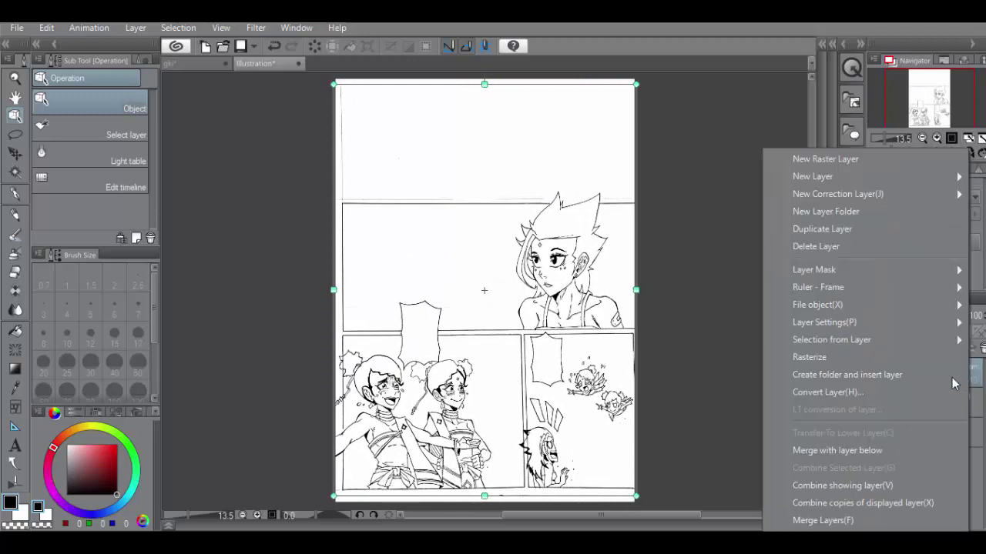
{"action": "left_click", "coordinate": [909, 356]}
- Erase the stray lines above the middle panel and the panel's uneven top border with the Rough eraser
{"action": "left_click", "coordinate": [15, 271]}
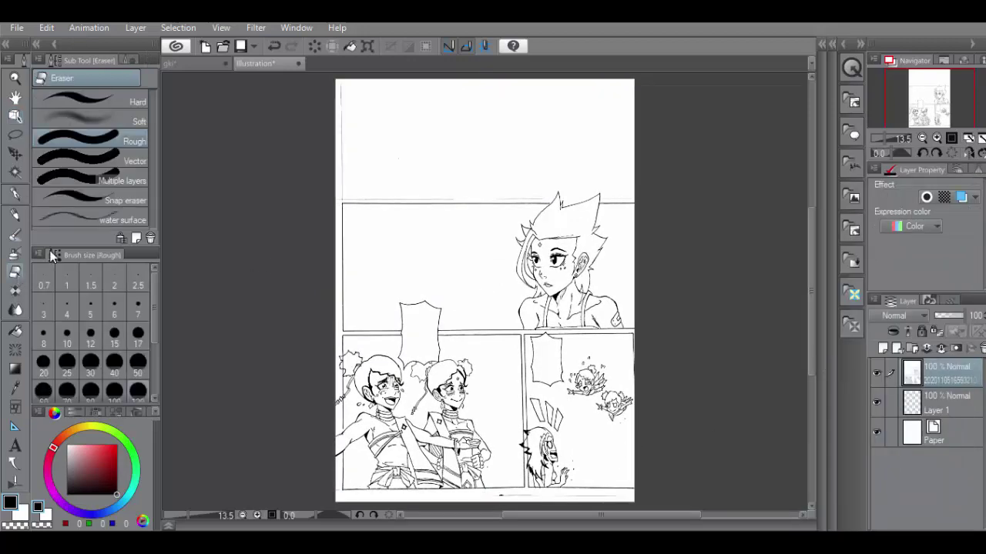
{"action": "left_click_drag", "start_coordinate": [341, 88], "coordinate": [341, 193]}
{"action": "scroll", "coordinate": [138, 385], "scroll_direction": "down", "scroll_amount": 1}
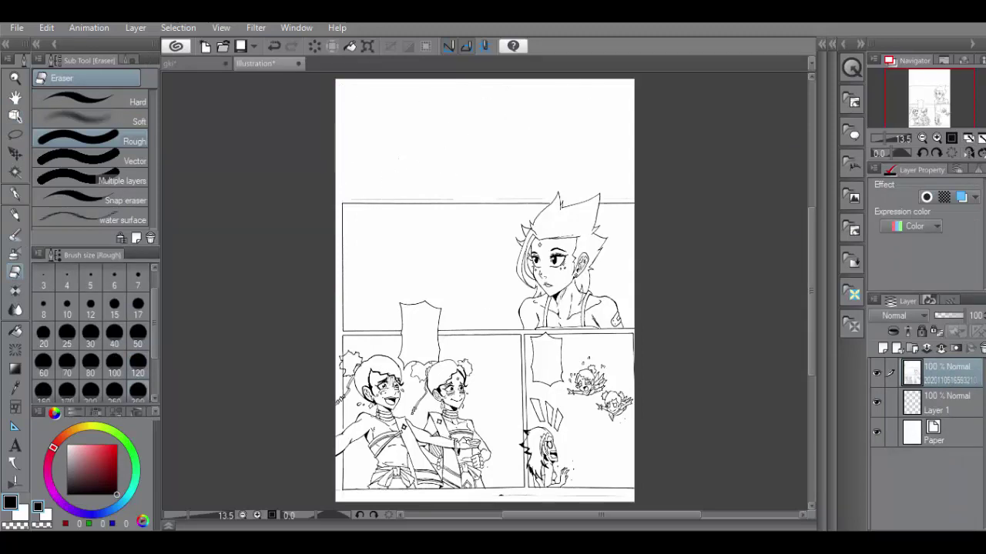
{"action": "scroll", "coordinate": [440, 292], "scroll_direction": "up", "scroll_amount": 3}
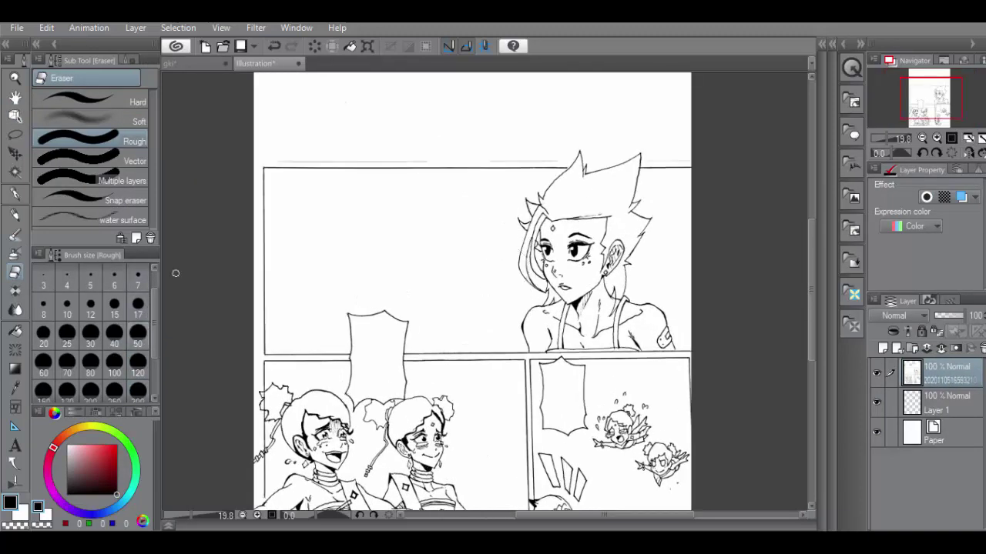
{"action": "left_click_drag", "start_coordinate": [274, 161], "coordinate": [562, 162]}
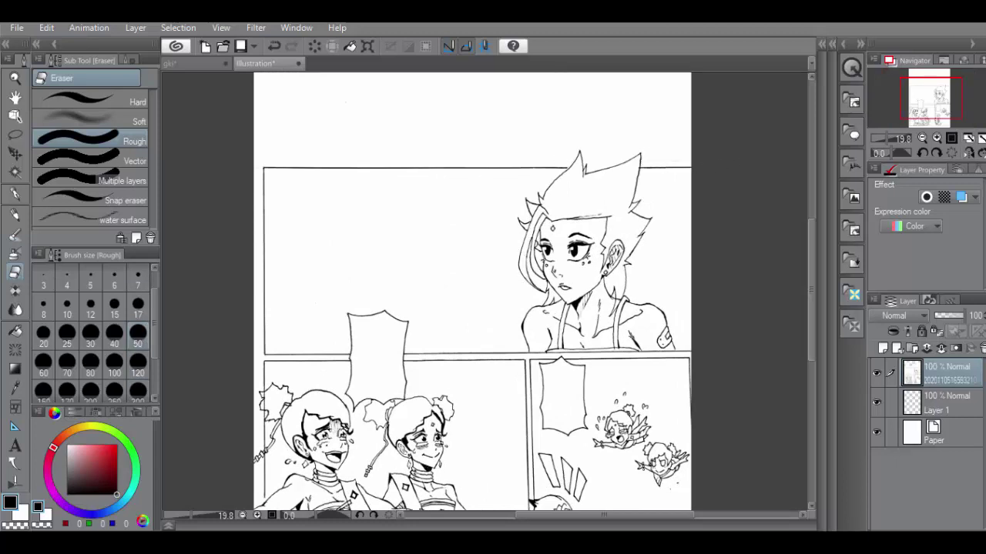
{"action": "left_click", "coordinate": [266, 168]}
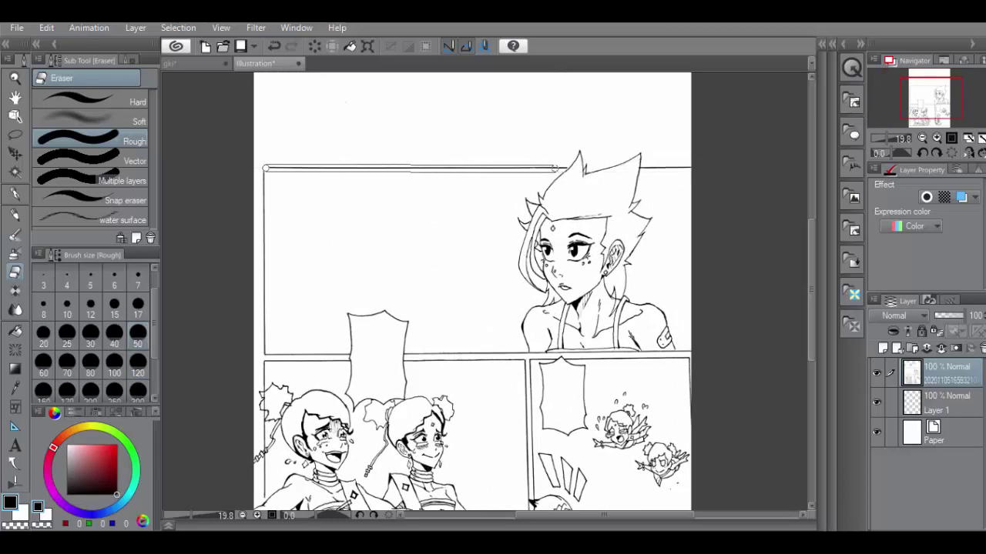
{"action": "left_click_drag", "start_coordinate": [566, 165], "coordinate": [569, 164]}
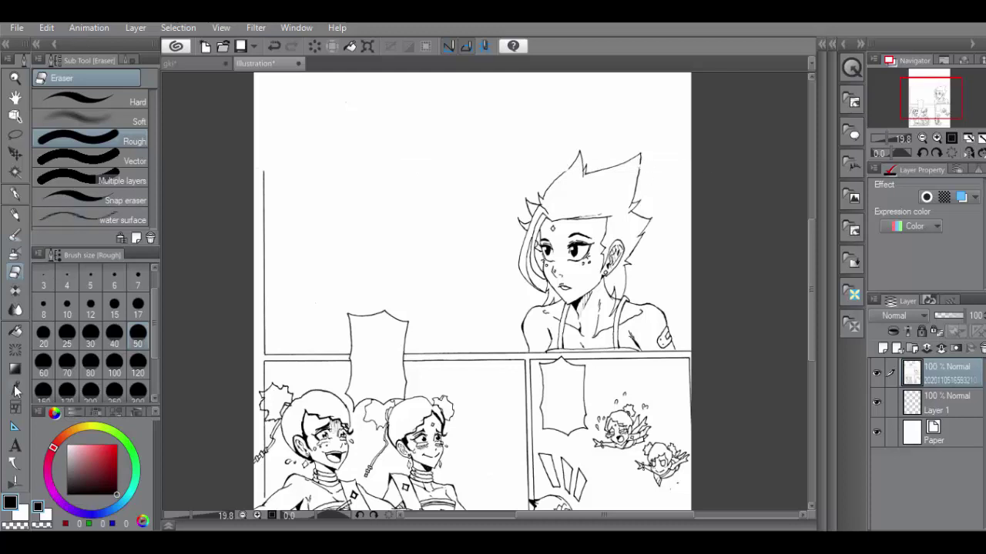
- Redraw the middle panel's top and bottom borders with the Straight line tool at size 10
{"action": "left_click", "coordinate": [15, 349]}
{"action": "left_click", "coordinate": [51, 78]}
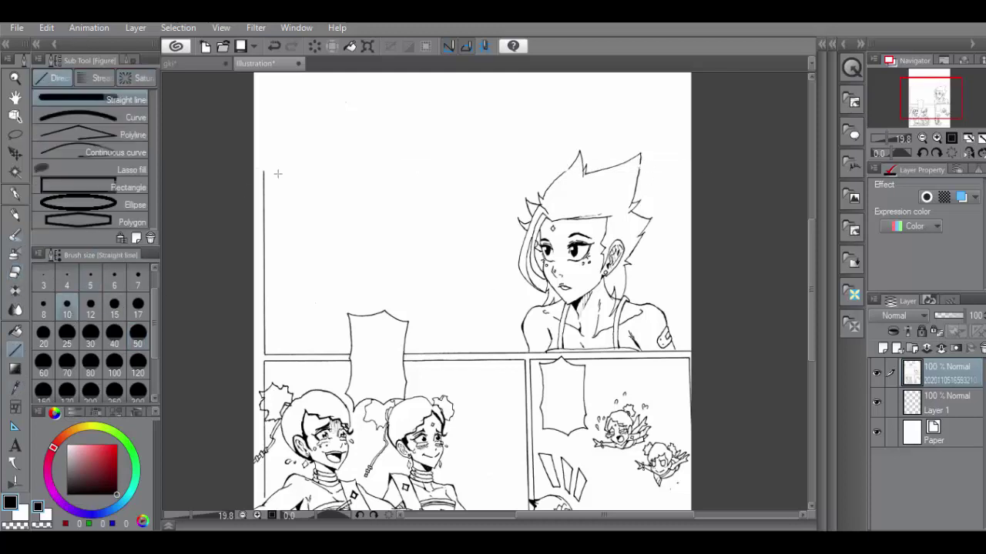
{"action": "left_click_drag", "start_coordinate": [264, 169], "coordinate": [693, 170]}
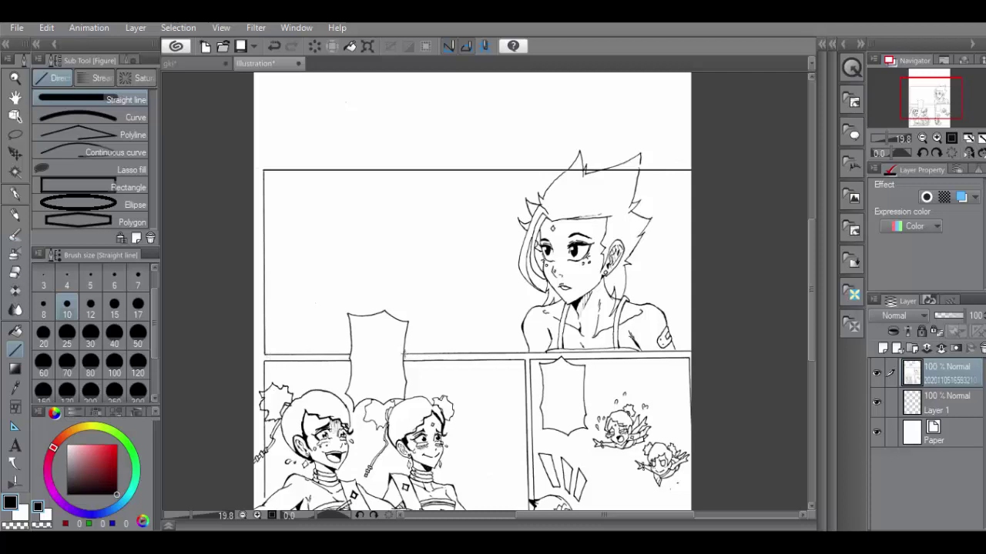
{"action": "left_click_drag", "start_coordinate": [403, 354], "coordinate": [708, 351]}
{"action": "key", "text": "ctrl+z"}
{"action": "left_click_drag", "start_coordinate": [404, 354], "coordinate": [733, 350]}
{"action": "key", "text": "ctrl+y"}
{"action": "left_click_drag", "start_coordinate": [266, 355], "coordinate": [353, 355]}
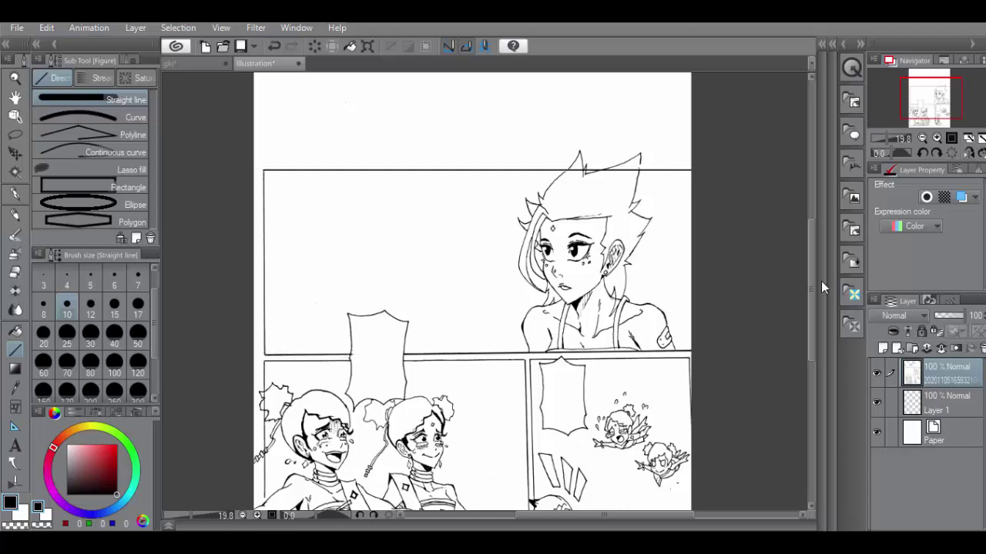
- Erase the stray line below the lower panels, their bottom borders and the right border of the lower-right panel
{"action": "left_click_drag", "start_coordinate": [820, 286], "coordinate": [819, 334]}
{"action": "key", "text": "e"}
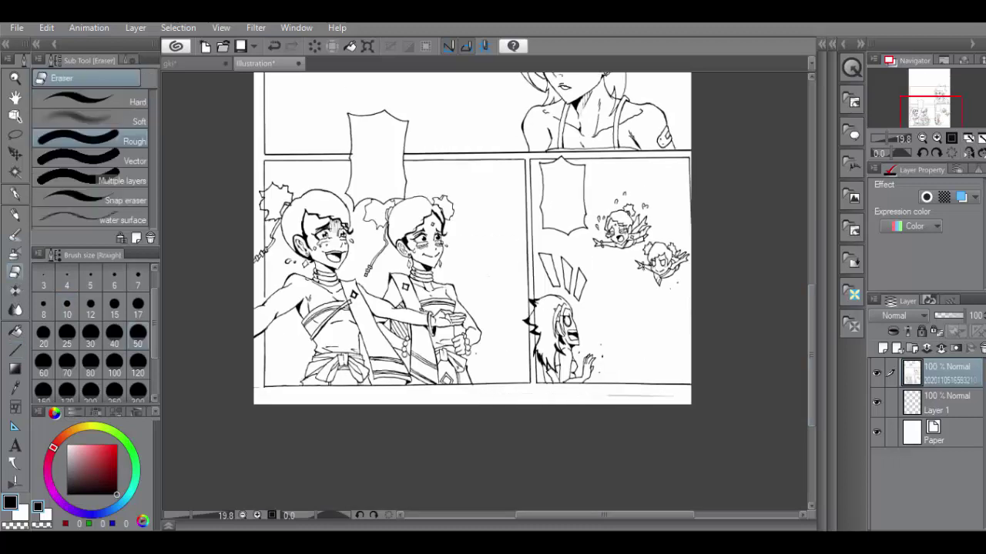
{"action": "left_click_drag", "start_coordinate": [625, 399], "coordinate": [673, 399]}
{"action": "left_click_drag", "start_coordinate": [687, 162], "coordinate": [692, 213]}
{"action": "left_click", "coordinate": [272, 390]}
{"action": "left_click", "coordinate": [529, 385], "text": "shift"}
{"action": "left_click_drag", "start_coordinate": [523, 389], "coordinate": [721, 385]}
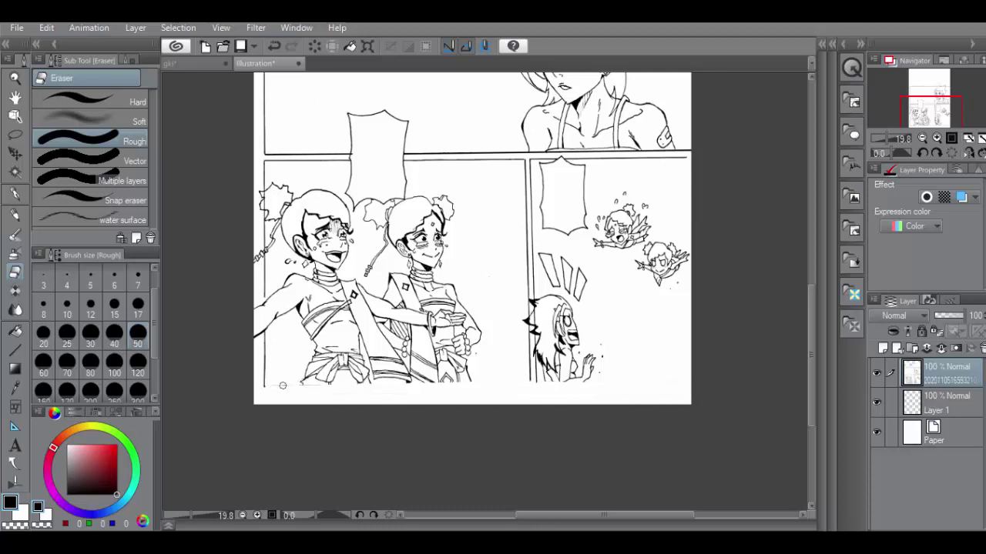
- Redraw the lower panels' borders as straight lines, using the Rough eraser at size 17 for clean-up
{"action": "left_click", "coordinate": [13, 353]}
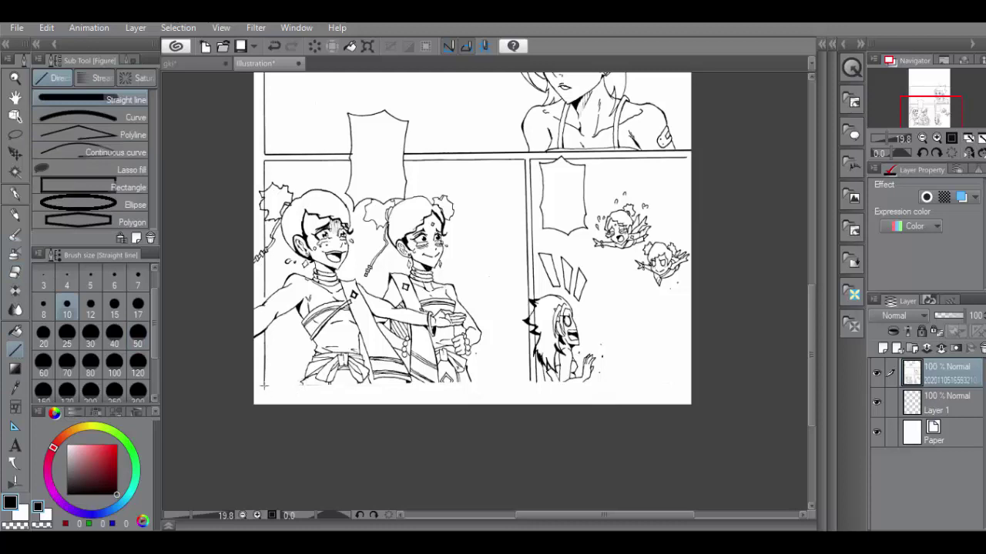
{"action": "mouse_move", "coordinate": [290, 387]}
{"action": "left_mouse_down"}
{"action": "mouse_move", "coordinate": [532, 405]}
{"action": "mouse_move", "coordinate": [691, 402]}
{"action": "left_mouse_up"}
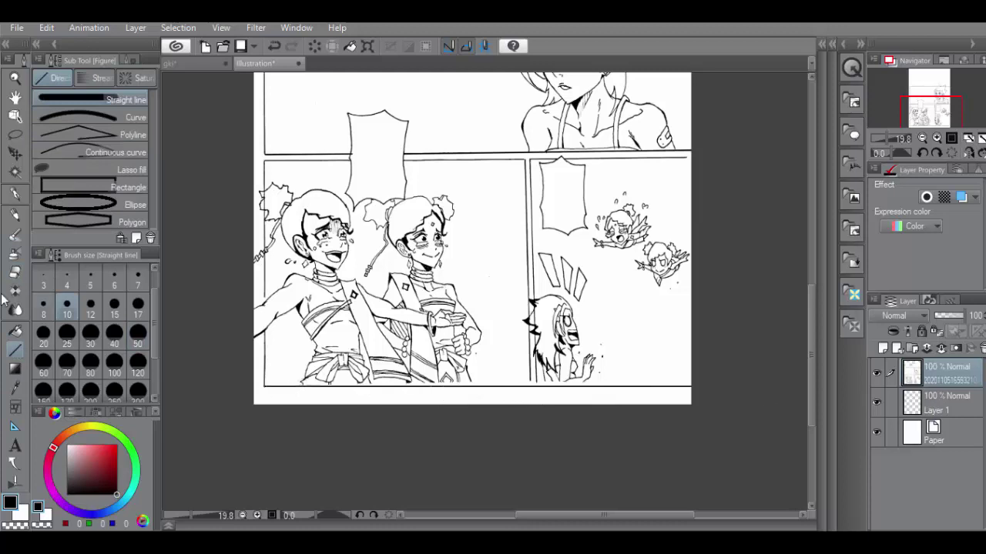
{"action": "left_click", "coordinate": [15, 273]}
{"action": "left_click", "coordinate": [138, 304]}
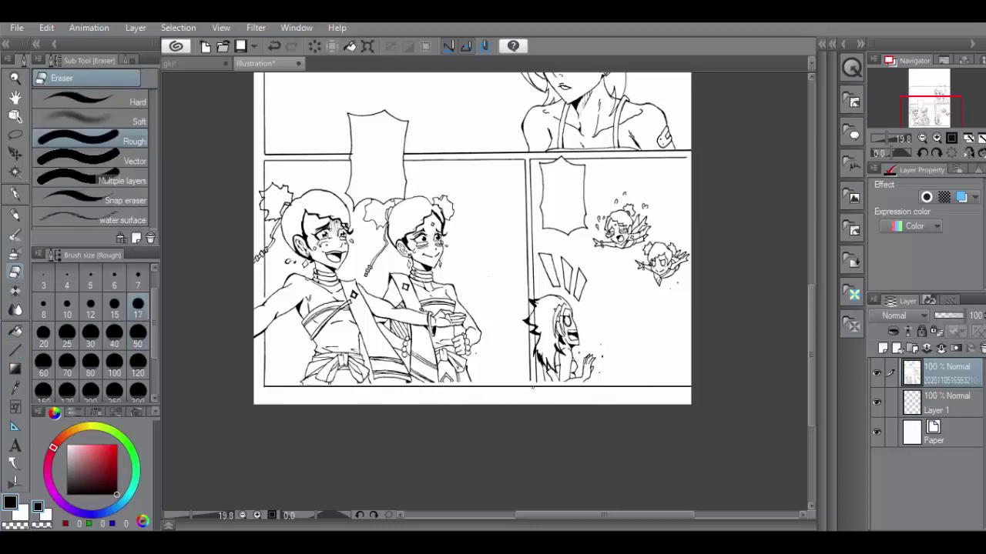
{"action": "left_click", "coordinate": [15, 349]}
{"action": "left_click", "coordinate": [17, 270]}
{"action": "mouse_move", "coordinate": [525, 161]}
{"action": "left_mouse_down"}
{"action": "mouse_move", "coordinate": [528, 322]}
{"action": "mouse_move", "coordinate": [524, 162]}
{"action": "left_mouse_up"}
{"action": "key", "text": "ctrl+z"}
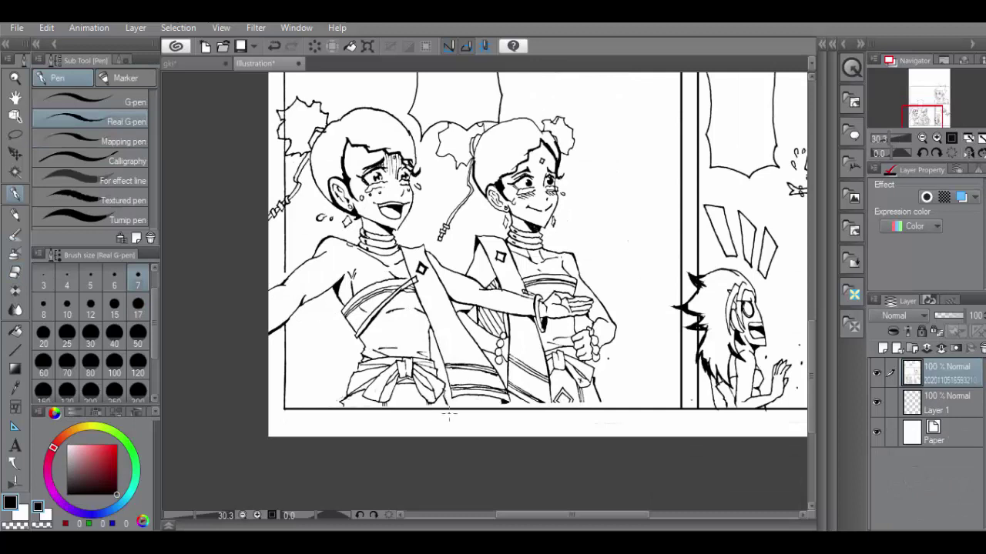
- Draw zigzag highlight outlines in the hair of the two women with the Textured pen at size 10
{"action": "left_click", "coordinate": [91, 306]}
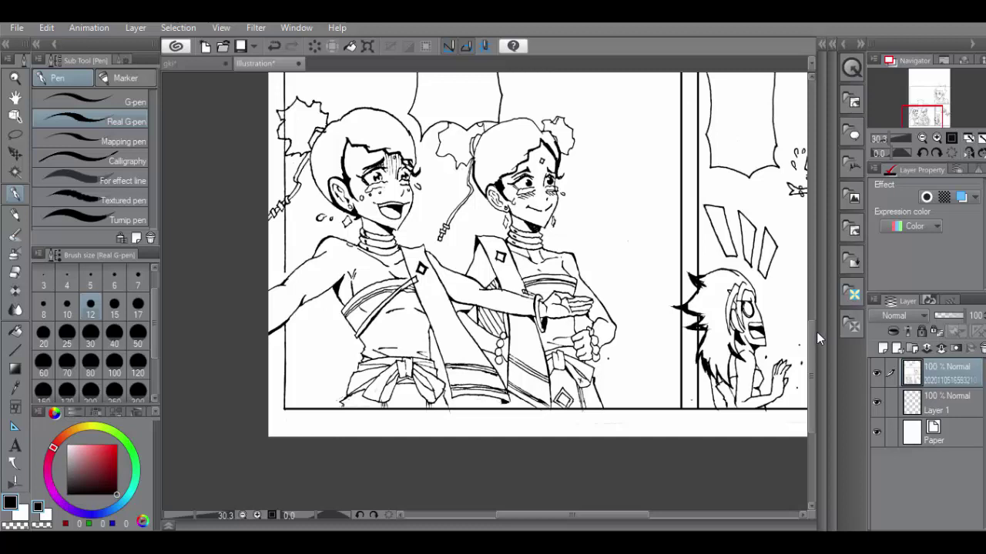
{"action": "scroll", "coordinate": [816, 332], "scroll_direction": "up", "scroll_amount": 3}
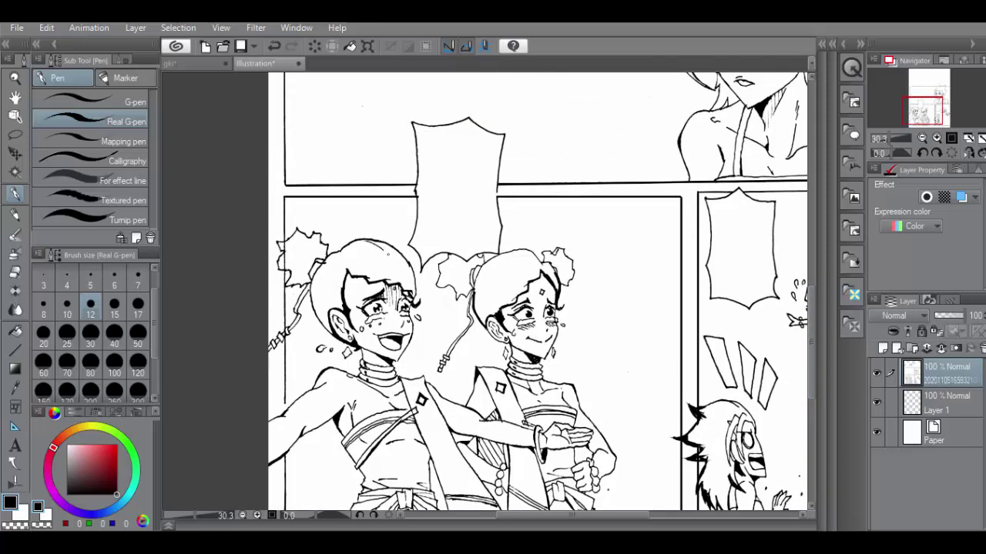
{"action": "left_click", "coordinate": [108, 200]}
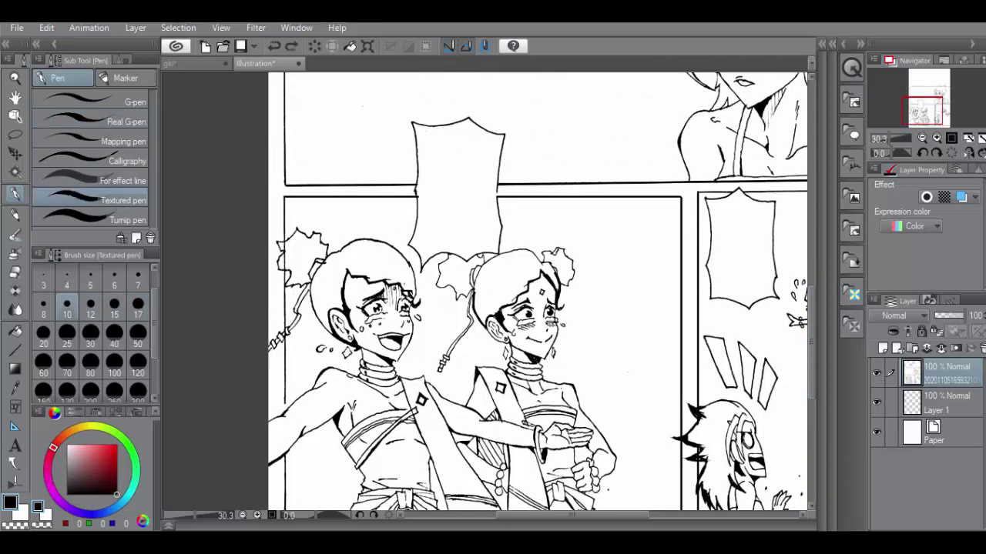
{"action": "key", "text": "ctrl+z"}
{"action": "mouse_move", "coordinate": [378, 244]}
{"action": "left_mouse_down"}
{"action": "mouse_move", "coordinate": [388, 264]}
{"action": "mouse_move", "coordinate": [369, 281]}
{"action": "mouse_move", "coordinate": [414, 288]}
{"action": "left_mouse_up"}
{"action": "left_click_drag", "start_coordinate": [481, 266], "coordinate": [486, 281]}
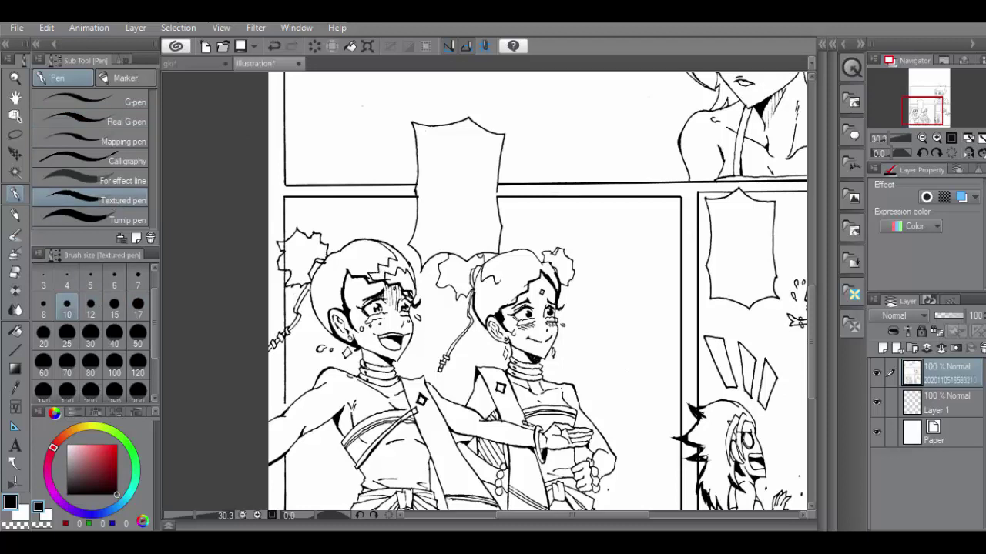
{"action": "key", "text": "ctrl+z"}
{"action": "left_click_drag", "start_coordinate": [511, 292], "coordinate": [513, 302]}
- Fill the left woman's bun and hair with black, leaving the zigzag highlight white
{"action": "left_click_drag", "start_coordinate": [617, 516], "coordinate": [658, 515]}
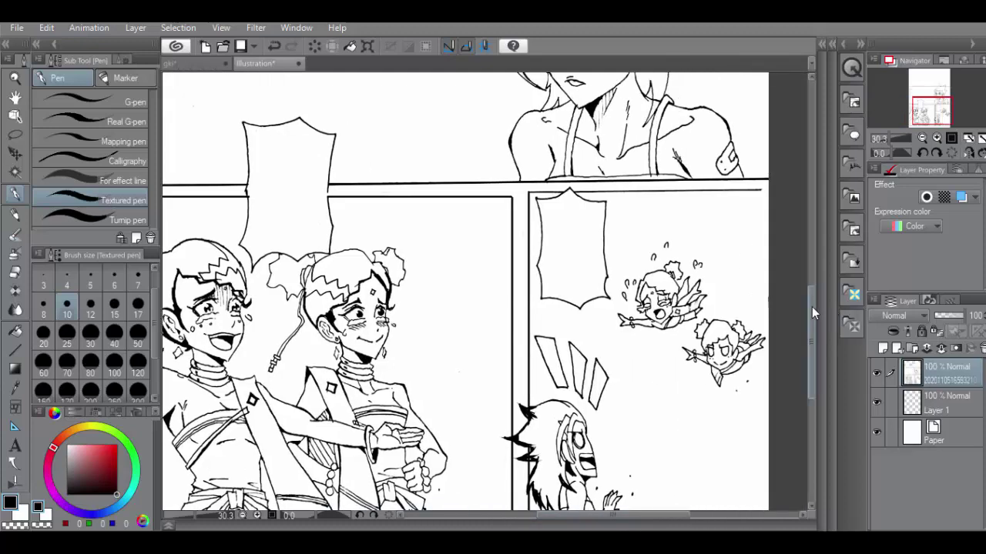
{"action": "left_click_drag", "start_coordinate": [811, 307], "coordinate": [810, 304]}
{"action": "scroll", "coordinate": [809, 304], "scroll_direction": "left", "scroll_amount": 4}
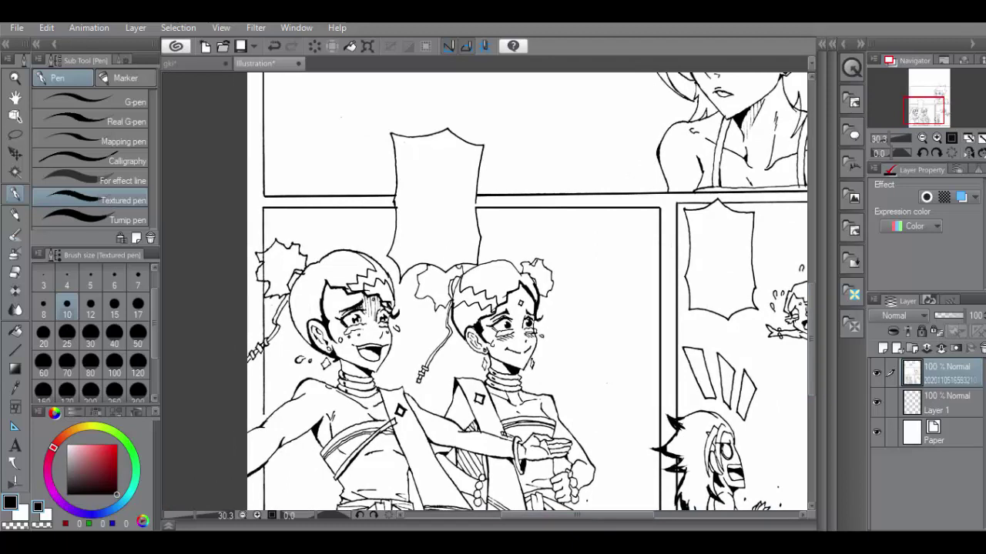
{"action": "left_click", "coordinate": [15, 330]}
{"action": "left_click", "coordinate": [263, 269]}
{"action": "left_click", "coordinate": [280, 265]}
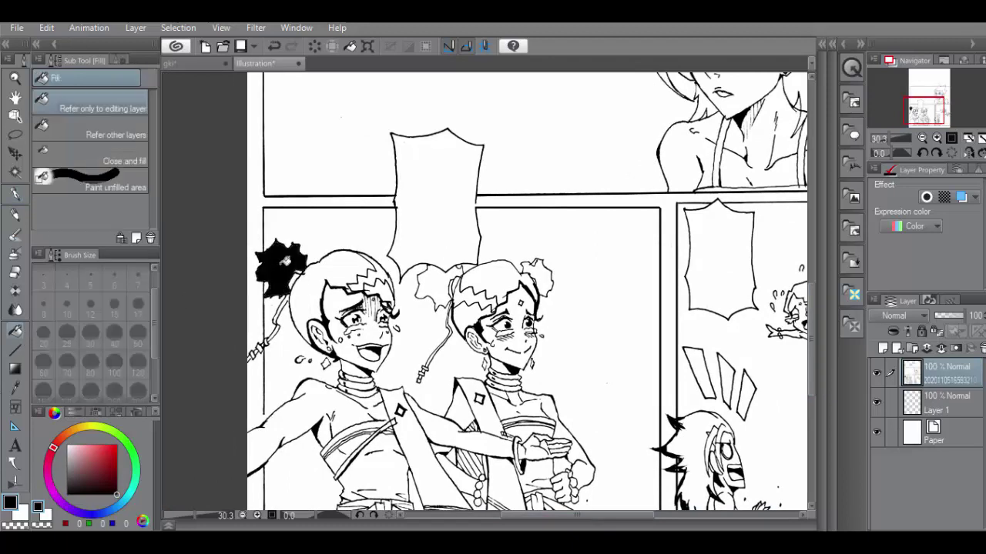
{"action": "left_click", "coordinate": [319, 275]}
{"action": "left_click", "coordinate": [382, 295]}
{"action": "left_click", "coordinate": [351, 287]}
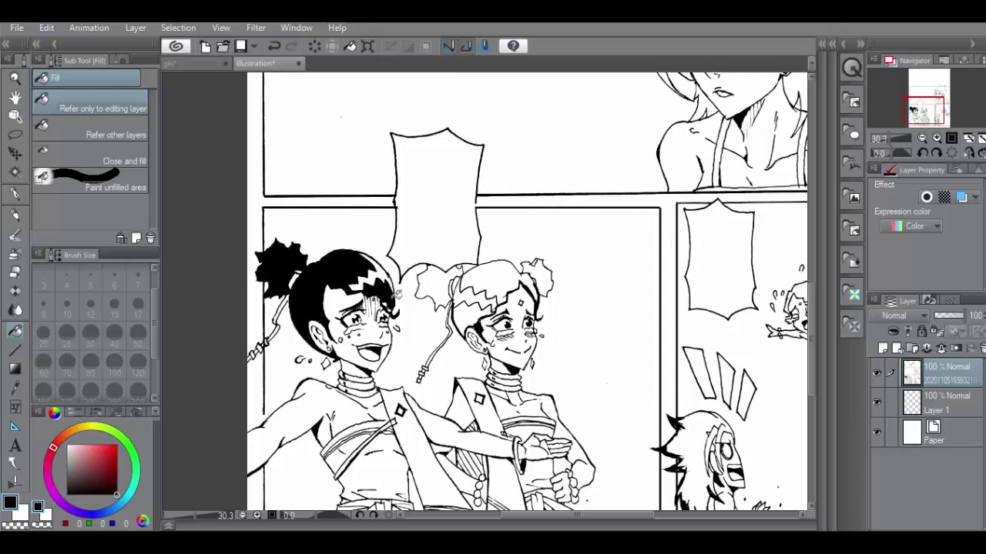
- Fill the right woman's hair and both her buns with black around the white highlight
{"action": "left_click", "coordinate": [477, 312]}
{"action": "left_click", "coordinate": [439, 281]}
{"action": "left_click", "coordinate": [496, 276]}
{"action": "left_click", "coordinate": [542, 272]}
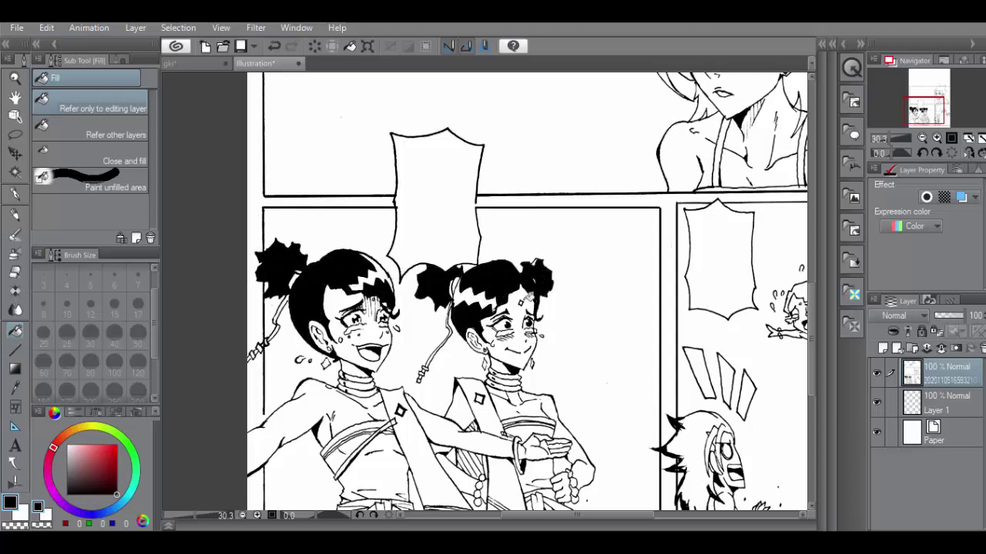
- Fill the diamond frame on the right woman's skirt with black and try to fill the shouting character's hair
{"action": "scroll", "coordinate": [543, 347], "scroll_direction": "down", "scroll_amount": 3}
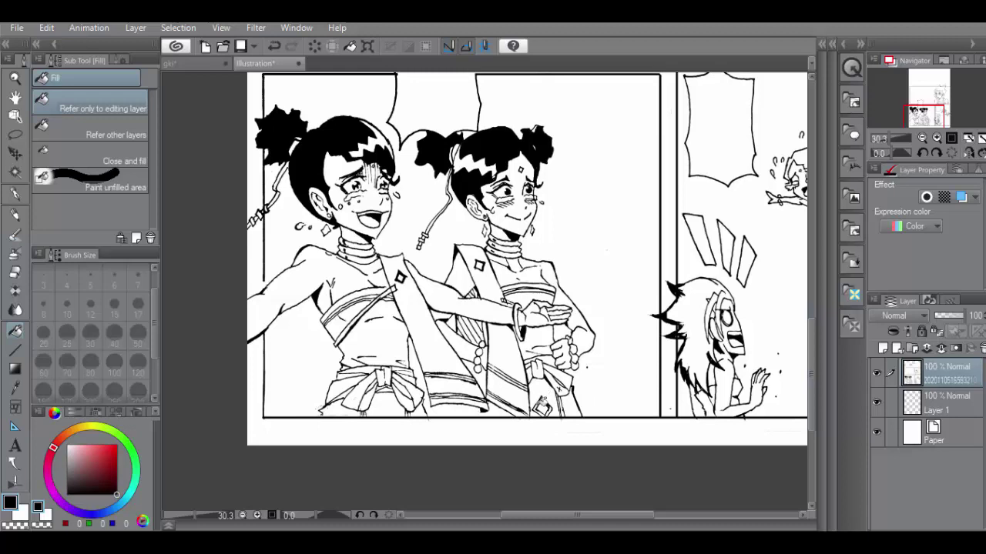
{"action": "left_click", "coordinate": [542, 402]}
{"action": "left_click", "coordinate": [693, 295]}
{"action": "key", "text": "ctrl+z"}
- Close the gaps in the shouting character's hair outline with the Textured pen and fill the hair with black
{"action": "key", "text": "p"}
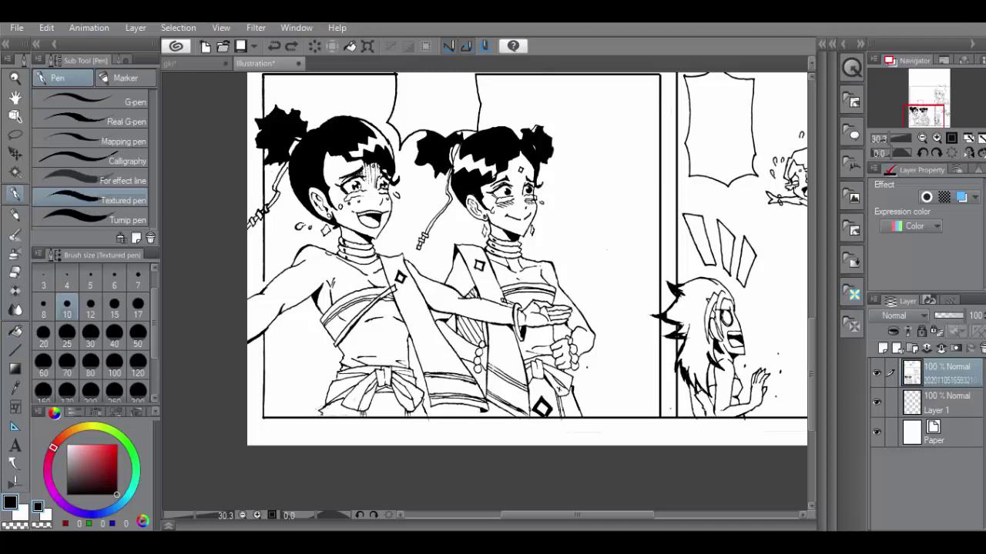
{"action": "left_click_drag", "start_coordinate": [687, 324], "coordinate": [706, 352]}
{"action": "key", "text": "ctrl+z"}
{"action": "left_click_drag", "start_coordinate": [706, 303], "coordinate": [715, 310]}
{"action": "key", "text": "ctrl+z"}
{"action": "key", "text": "ctrl+y"}
{"action": "key", "text": "g"}
{"action": "left_click", "coordinate": [693, 304]}
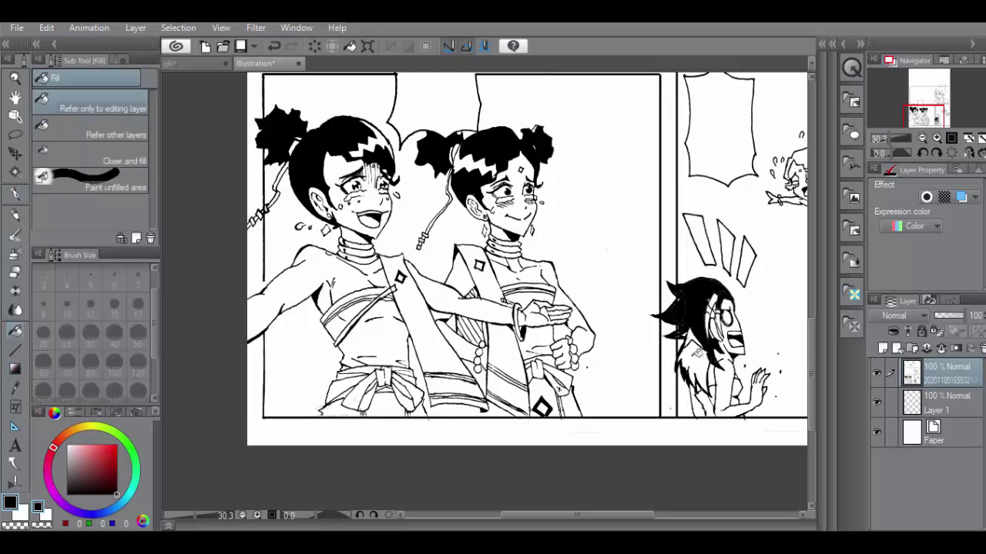
{"action": "left_click", "coordinate": [702, 353]}
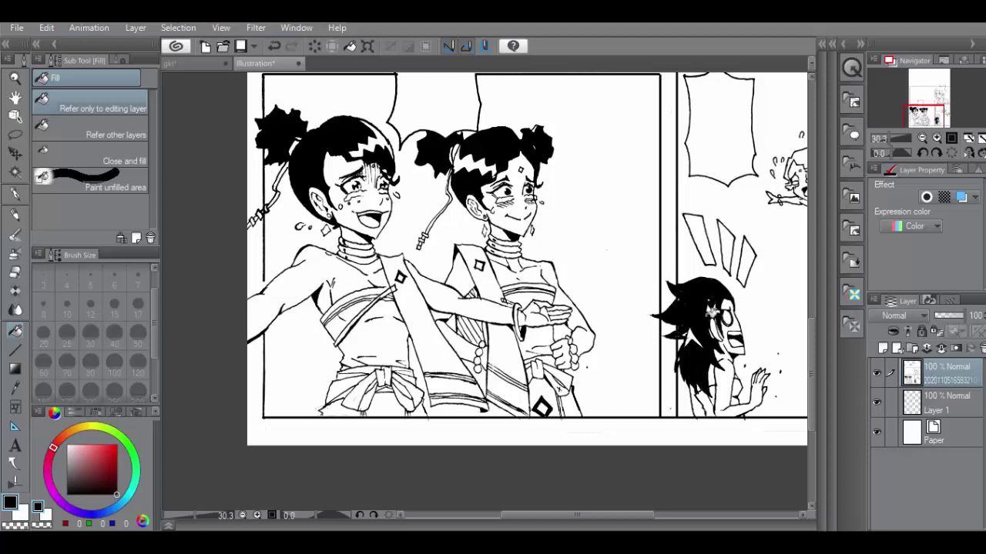
- Switch to the Textured pen at size 17 and undo the last two strokes
{"action": "left_click", "coordinate": [14, 193]}
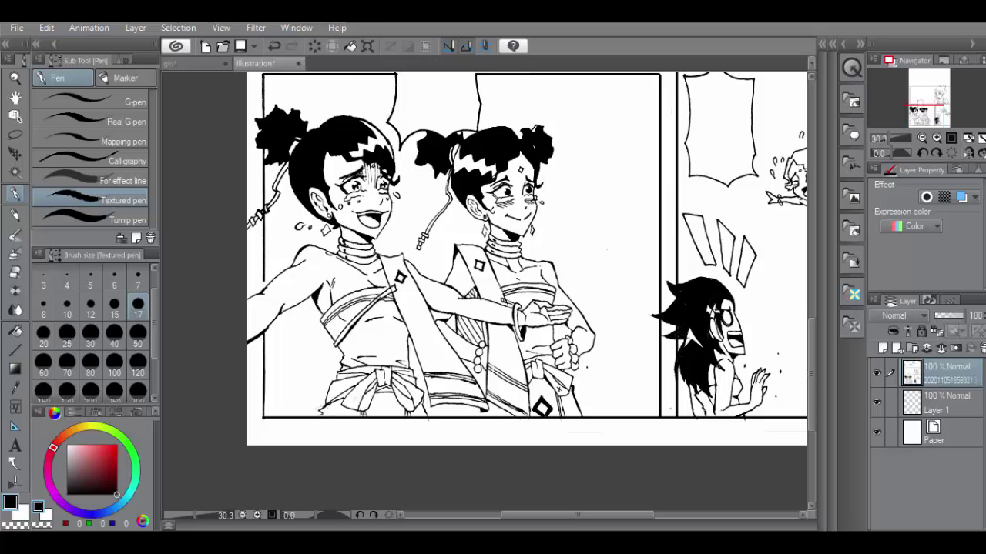
{"action": "key", "text": "ctrl+z"}
{"action": "key", "text": "ctrl+z"}
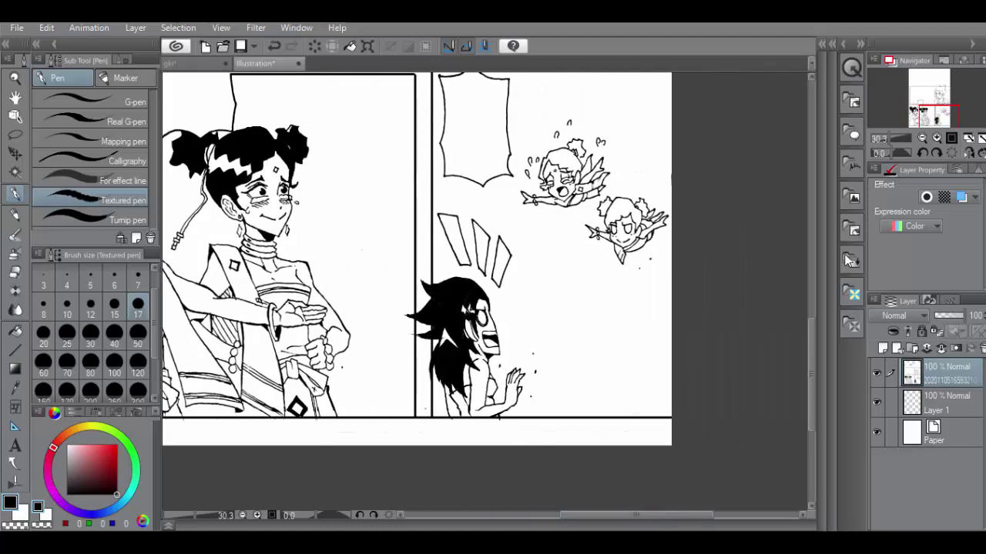
- Fill the three emphasis marks above the shouting character's head with black
{"action": "left_click_drag", "start_coordinate": [810, 343], "coordinate": [808, 318]}
{"action": "key", "text": "g"}
{"action": "left_click", "coordinate": [457, 332]}
{"action": "left_click", "coordinate": [481, 340]}
{"action": "left_click", "coordinate": [502, 365]}
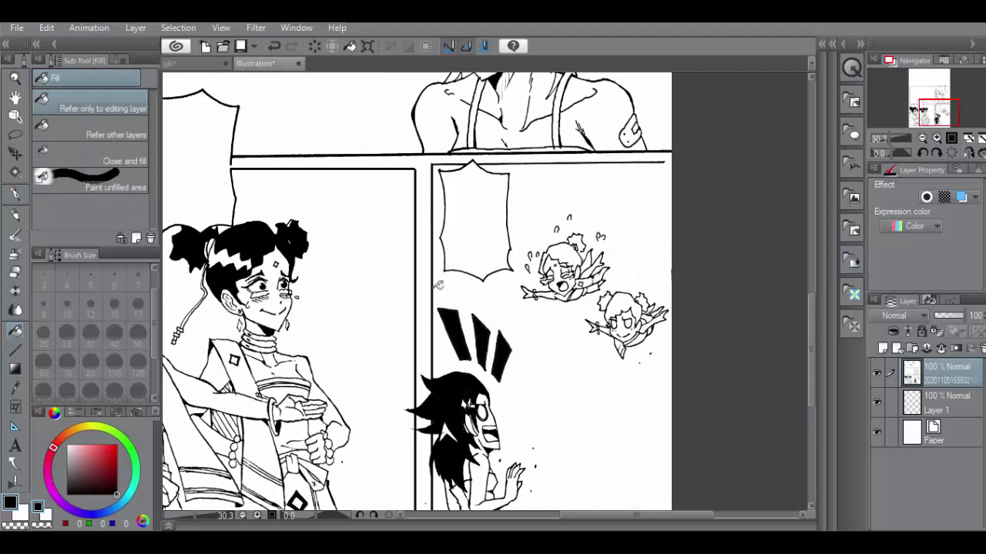
- Draw zigzag highlight lines in both flying characters' hair with the Real G-pen and fill the upper one's hair with black
{"action": "scroll", "coordinate": [638, 308], "scroll_direction": "up", "scroll_amount": 3}
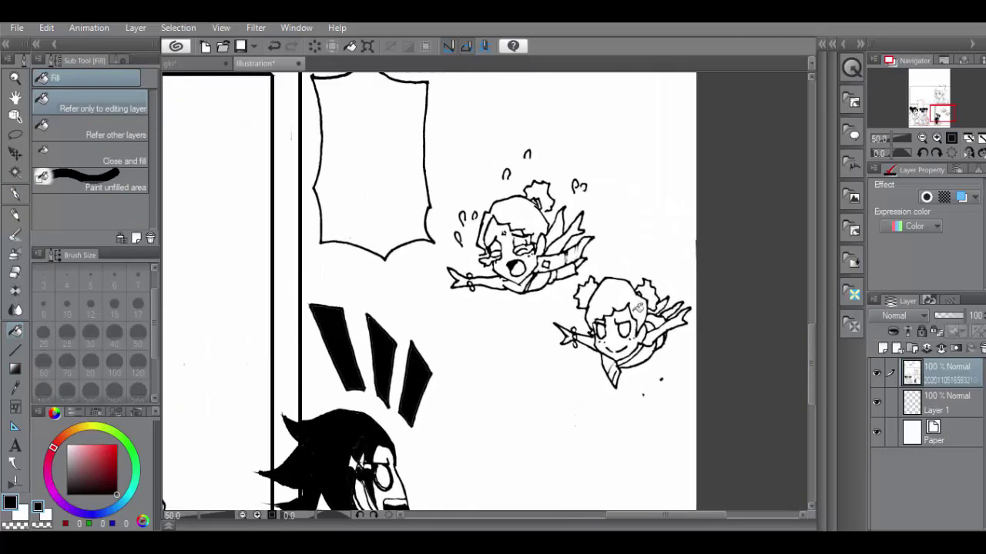
{"action": "key", "text": "p"}
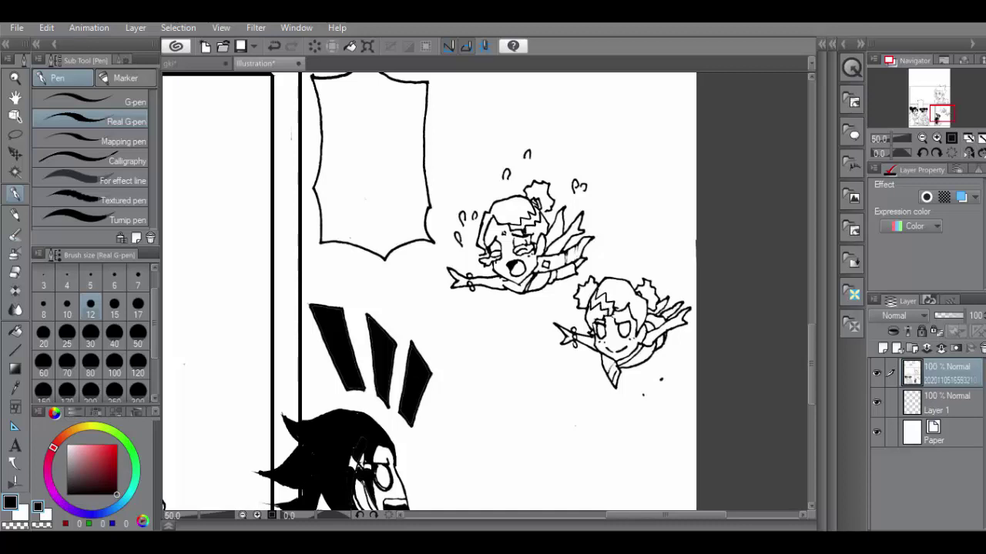
{"action": "key", "text": "g"}
{"action": "key", "text": "g"}
{"action": "left_click", "coordinate": [516, 212]}
{"action": "left_click", "coordinate": [542, 229]}
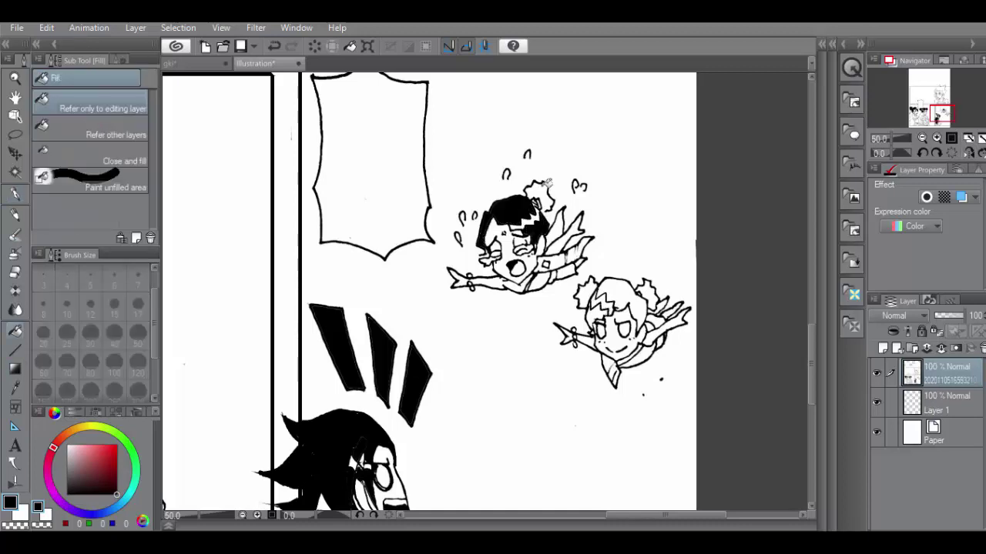
{"action": "left_click", "coordinate": [546, 185]}
{"action": "key", "text": "ctrl+z"}
- Fill the lower flying character's hair and both buns with black around the zigzag highlight
{"action": "left_click", "coordinate": [622, 294]}
{"action": "left_click", "coordinate": [596, 314]}
{"action": "left_click", "coordinate": [588, 291]}
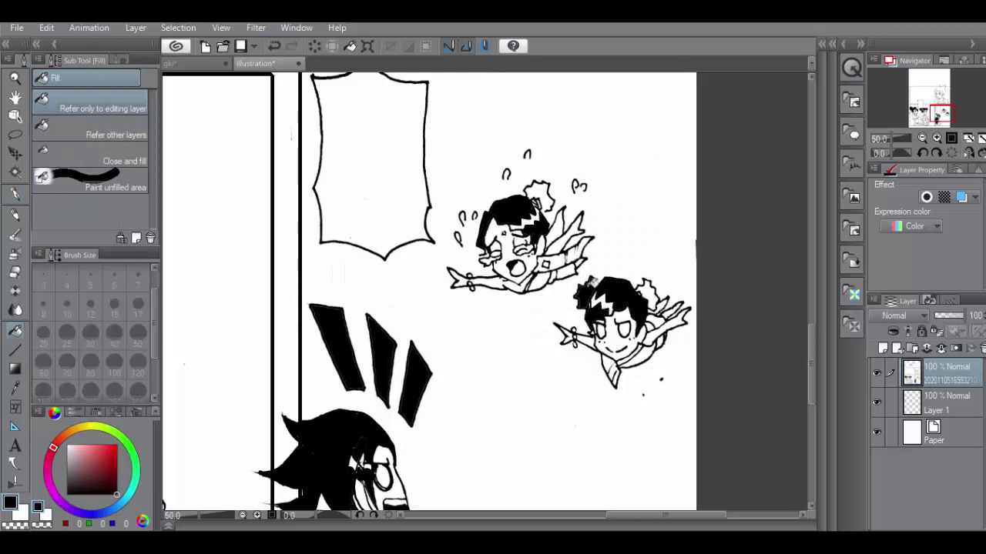
{"action": "left_click", "coordinate": [650, 294]}
- Close the upper flying character's bun outline with the Real G-pen and fill the bun with black
{"action": "key", "text": "p"}
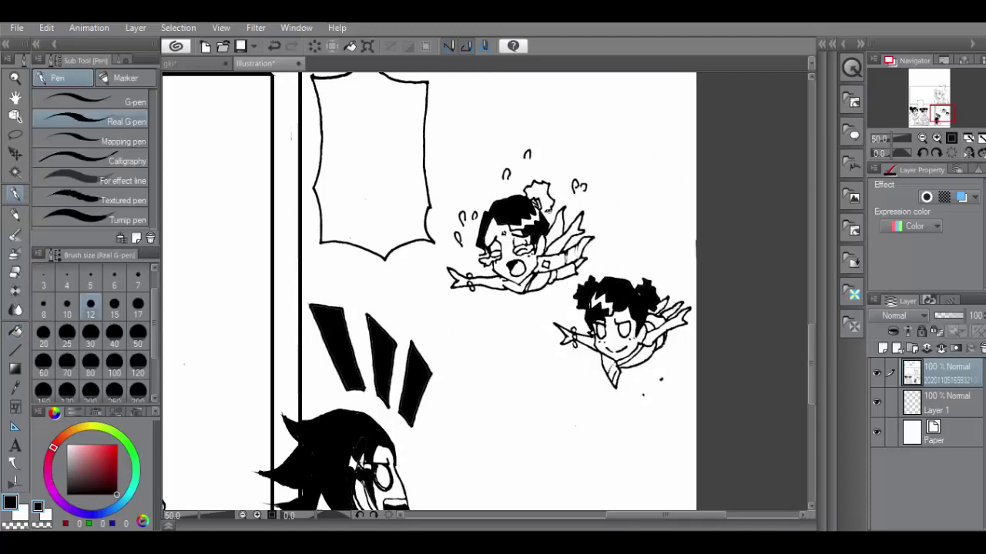
{"action": "key", "text": "g"}
{"action": "left_click", "coordinate": [539, 194]}
{"action": "left_click", "coordinate": [549, 185]}
- Hatch the shadow under the chin of the spiky-haired character with the Real G-pen
{"action": "left_click", "coordinate": [886, 137]}
{"action": "left_click", "coordinate": [887, 137]}
{"action": "left_click_drag", "start_coordinate": [812, 301], "coordinate": [802, 228]}
{"action": "left_click", "coordinate": [889, 137]}
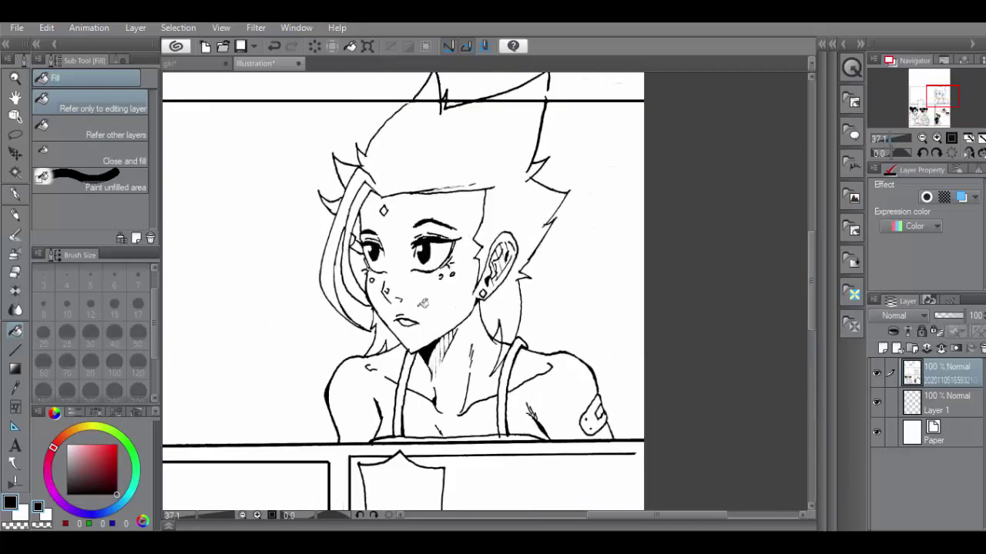
{"action": "key", "text": "p"}
{"action": "left_click_drag", "start_coordinate": [435, 349], "coordinate": [432, 388]}
{"action": "key", "text": "ctrl+z"}
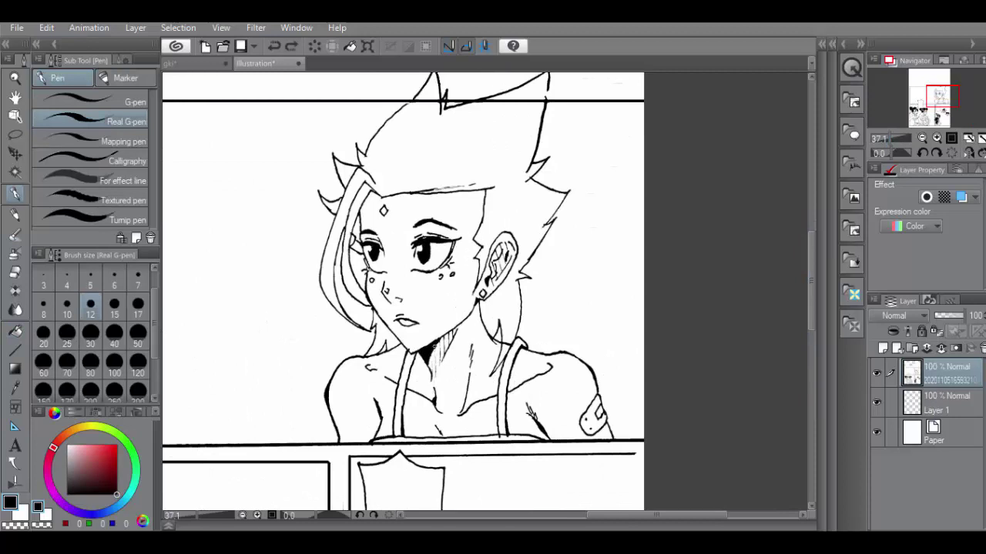
{"action": "left_click_drag", "start_coordinate": [436, 351], "coordinate": [432, 383]}
- Add small white highlights to the spiky-haired character's pupils with the Hard eraser
{"action": "key", "text": "e"}
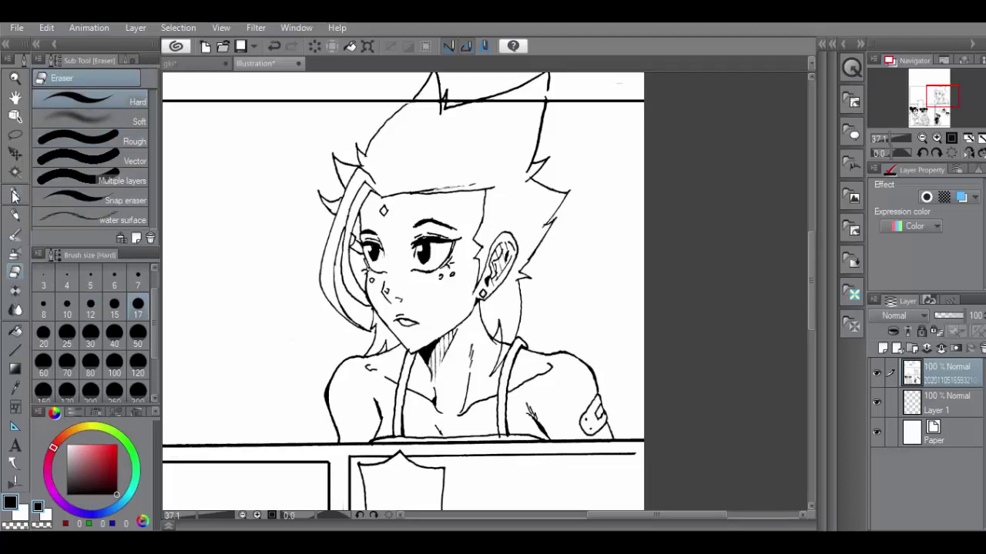
{"action": "left_click", "coordinate": [17, 196]}
{"action": "left_click", "coordinate": [121, 201]}
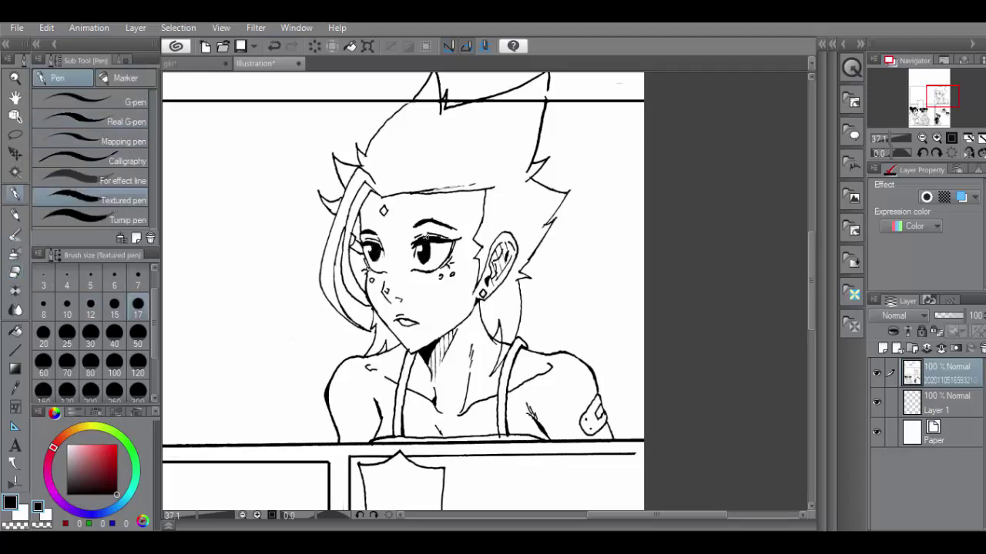
{"action": "left_click", "coordinate": [16, 274]}
{"action": "left_click", "coordinate": [15, 196]}
{"action": "left_click", "coordinate": [69, 100]}
{"action": "left_click", "coordinate": [14, 272]}
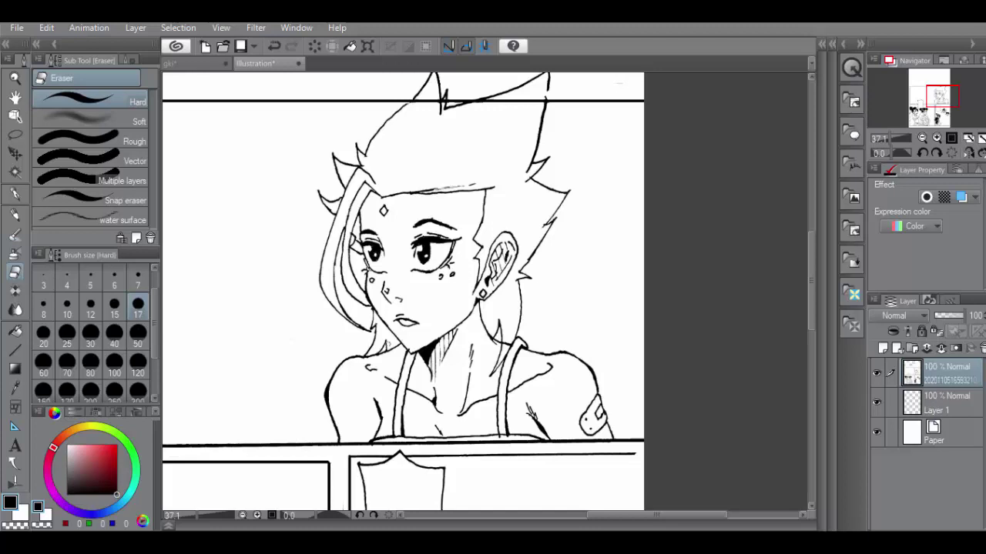
{"action": "left_click", "coordinate": [14, 193]}
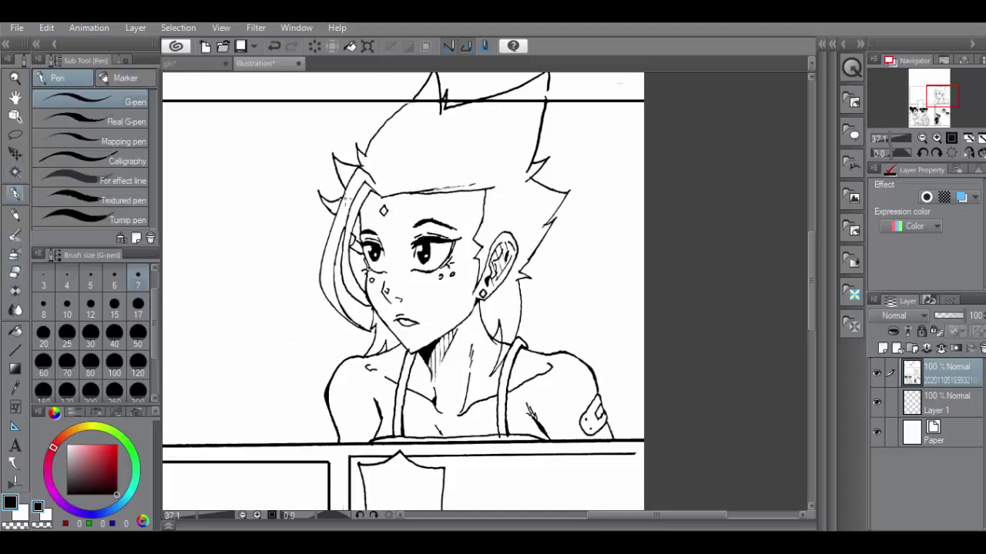
{"action": "key", "text": "ctrl+z"}
{"action": "mouse_move", "coordinate": [349, 202]}
{"action": "left_mouse_down"}
{"action": "mouse_move", "coordinate": [358, 220]}
{"action": "mouse_move", "coordinate": [340, 242]}
{"action": "mouse_move", "coordinate": [338, 265]}
{"action": "left_mouse_up"}
{"action": "key", "text": "ctrl+z"}
{"action": "key", "text": "ctrl+z"}
{"action": "key", "text": "ctrl+z"}
- Outline highlight shapes on the spiky-haired character's tall back spike and lower spike with the Textured pen at size 17
{"action": "scroll", "coordinate": [814, 271], "scroll_direction": "up", "scroll_amount": 3}
{"action": "left_click", "coordinate": [108, 200]}
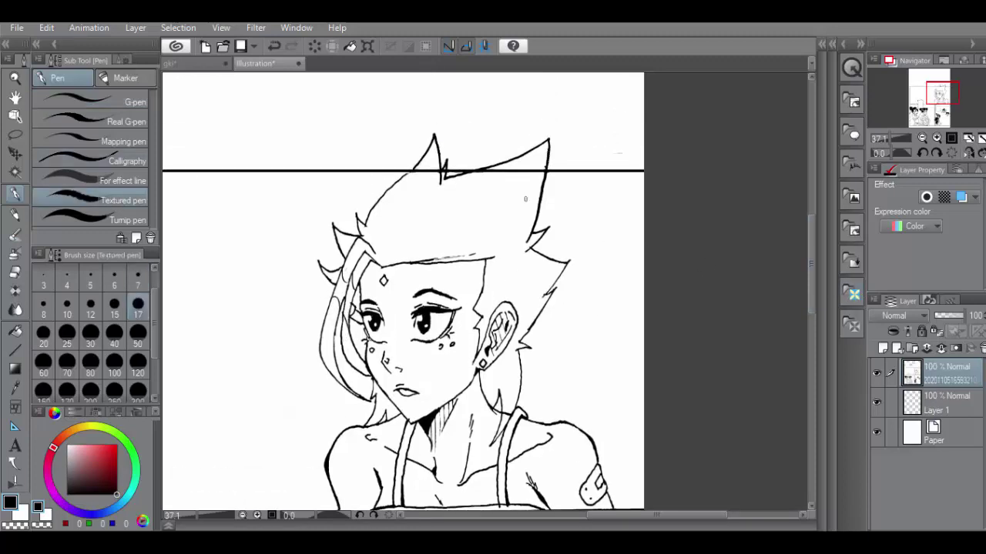
{"action": "key", "text": "ctrl+z"}
{"action": "left_click_drag", "start_coordinate": [548, 151], "coordinate": [540, 193]}
{"action": "key", "text": "ctrl+z"}
{"action": "key", "text": "ctrl+z"}
{"action": "left_click_drag", "start_coordinate": [402, 179], "coordinate": [412, 171]}
{"action": "left_click_drag", "start_coordinate": [547, 144], "coordinate": [511, 212]}
{"action": "key", "text": "ctrl+z"}
{"action": "mouse_move", "coordinate": [548, 142]}
{"action": "left_mouse_down"}
{"action": "mouse_move", "coordinate": [496, 238]}
{"action": "mouse_move", "coordinate": [529, 242]}
{"action": "mouse_move", "coordinate": [524, 257]}
{"action": "mouse_move", "coordinate": [541, 297]}
{"action": "mouse_move", "coordinate": [549, 291]}
{"action": "left_mouse_up"}
{"action": "key", "text": "ctrl+z"}
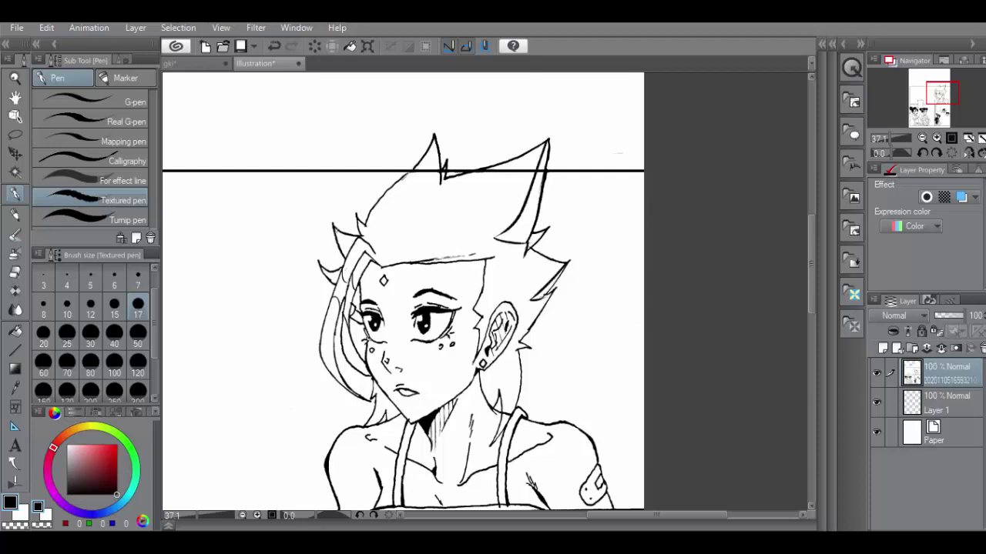
{"action": "left_click_drag", "start_coordinate": [334, 226], "coordinate": [351, 245]}
{"action": "key", "text": "ctrl+z"}
{"action": "key", "text": "ctrl+z"}
- Fill the spiky-haired character's hair, front lock and spikes with black, leaving the outlined highlights white
{"action": "left_click", "coordinate": [16, 331]}
{"action": "left_click", "coordinate": [437, 223]}
{"action": "left_click", "coordinate": [361, 269]}
{"action": "left_click", "coordinate": [353, 237]}
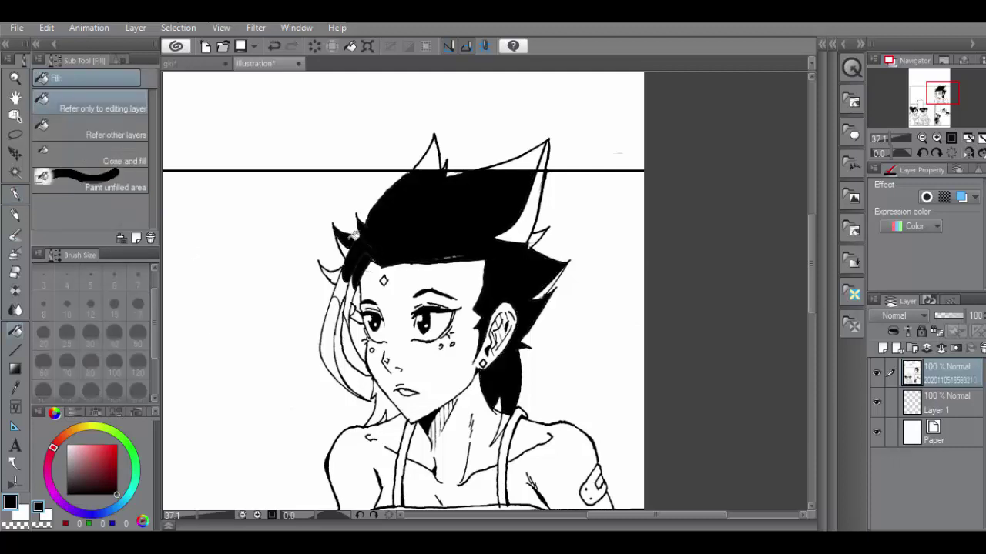
{"action": "left_click", "coordinate": [355, 346]}
{"action": "left_click", "coordinate": [332, 343]}
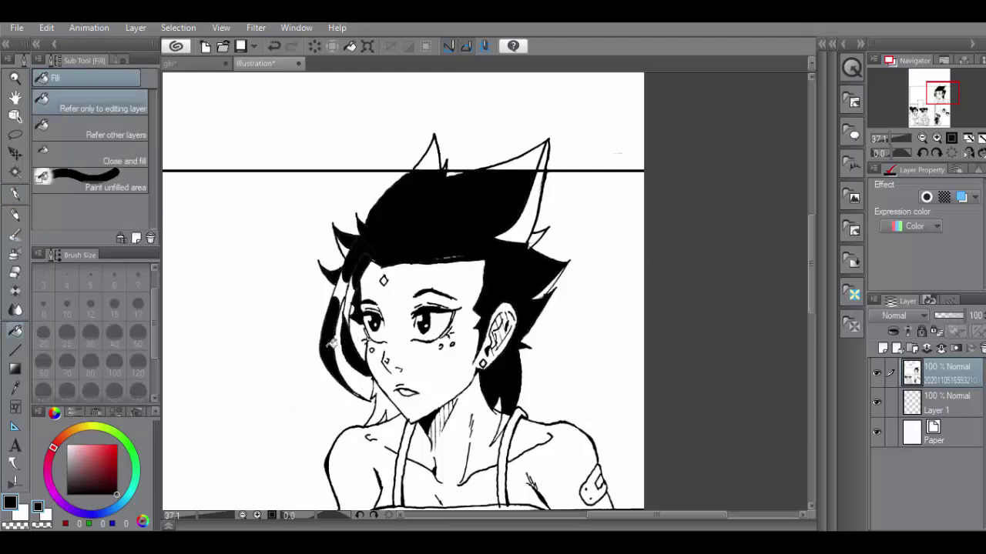
{"action": "left_click", "coordinate": [494, 154]}
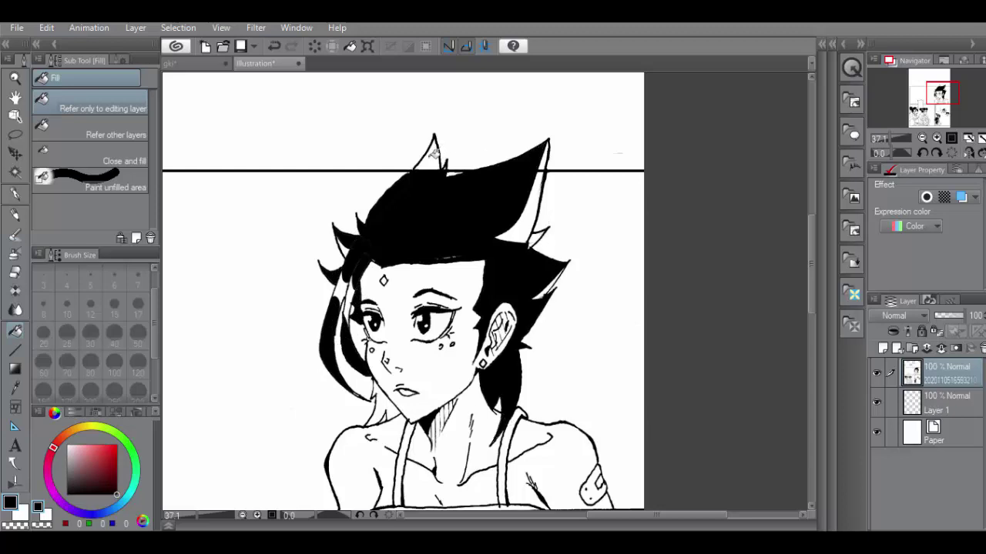
{"action": "left_click", "coordinate": [433, 149]}
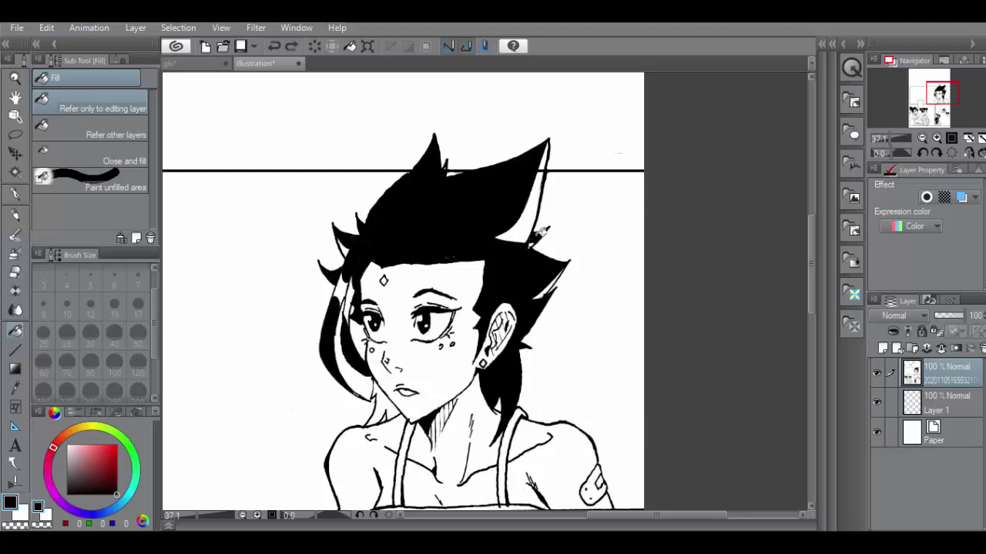
- Hatch the highlights on the spiky-haired character's front lock and small side spike with the G-pen at size 7
{"action": "left_click", "coordinate": [16, 193]}
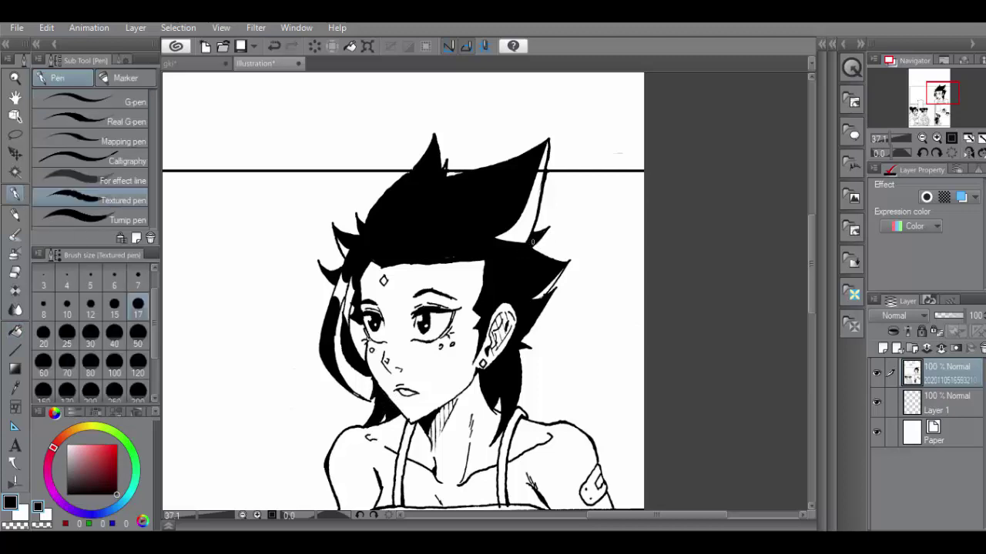
{"action": "left_click", "coordinate": [129, 102]}
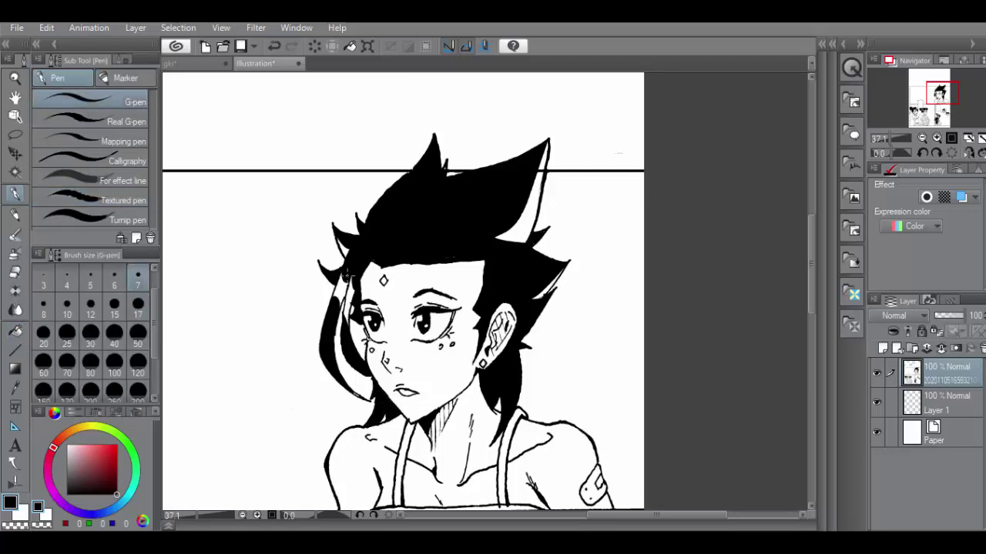
{"action": "mouse_move", "coordinate": [345, 283]}
{"action": "left_mouse_down"}
{"action": "mouse_move", "coordinate": [342, 304]}
{"action": "mouse_move", "coordinate": [335, 298]}
{"action": "mouse_move", "coordinate": [347, 320]}
{"action": "mouse_move", "coordinate": [348, 300]}
{"action": "left_mouse_up"}
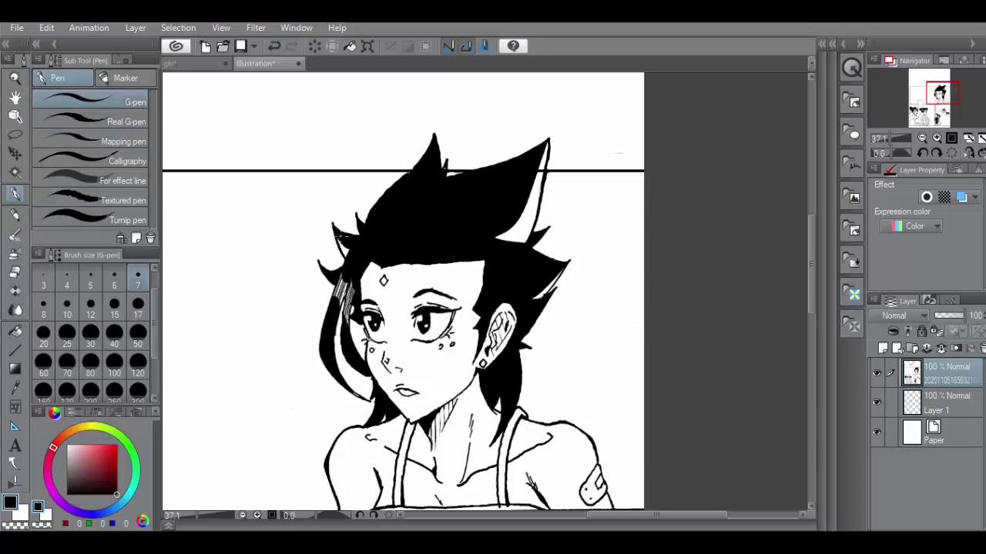
{"action": "left_click_drag", "start_coordinate": [336, 229], "coordinate": [347, 259]}
{"action": "key", "text": "e"}
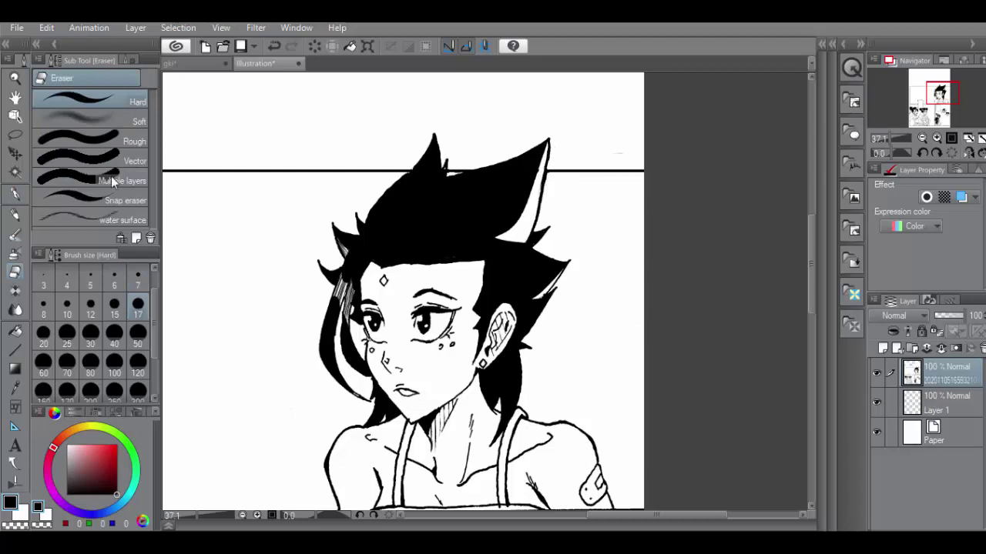
- Hatch the white highlight of the tall back spike with fine G-pen lines
{"action": "key", "text": "p"}
{"action": "left_click_drag", "start_coordinate": [548, 146], "coordinate": [530, 202]}
{"action": "left_click_drag", "start_coordinate": [543, 166], "coordinate": [499, 241]}
{"action": "left_click_drag", "start_coordinate": [525, 208], "coordinate": [509, 240]}
{"action": "left_click_drag", "start_coordinate": [529, 211], "coordinate": [514, 242]}
{"action": "mouse_move", "coordinate": [531, 227]}
{"action": "left_mouse_down"}
{"action": "mouse_move", "coordinate": [520, 243]}
{"action": "mouse_move", "coordinate": [544, 164]}
{"action": "mouse_move", "coordinate": [544, 181]}
{"action": "left_mouse_up"}
{"action": "mouse_move", "coordinate": [522, 248]}
{"action": "left_mouse_down"}
{"action": "mouse_move", "coordinate": [539, 202]}
{"action": "mouse_move", "coordinate": [509, 240]}
{"action": "left_mouse_up"}
{"action": "left_click_drag", "start_coordinate": [522, 214], "coordinate": [496, 245]}
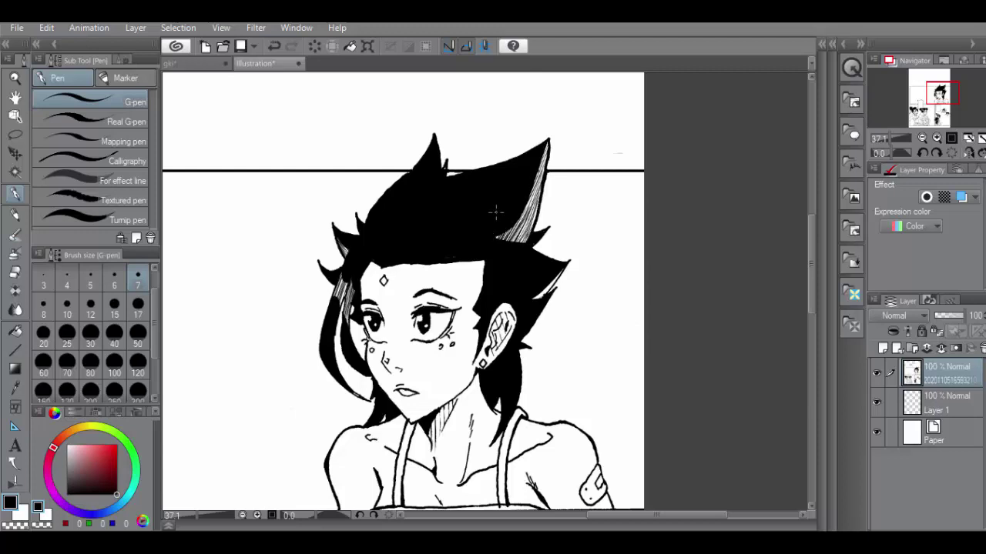
- Thicken the hatching along the tall back spike's highlight and undo the last two stray strokes
{"action": "left_click_drag", "start_coordinate": [443, 171], "coordinate": [446, 174]}
{"action": "left_click_drag", "start_coordinate": [549, 139], "coordinate": [515, 225]}
{"action": "left_click_drag", "start_coordinate": [534, 186], "coordinate": [506, 240]}
{"action": "left_click_drag", "start_coordinate": [545, 193], "coordinate": [525, 239]}
{"action": "key", "text": "ctrl+z"}
{"action": "left_click_drag", "start_coordinate": [539, 206], "coordinate": [516, 240]}
{"action": "key", "text": "ctrl+z"}
- Hatch the lower back spike's highlight and add finishing lines to the tall spike and front lock
{"action": "left_click_drag", "start_coordinate": [565, 268], "coordinate": [541, 297]}
{"action": "left_click_drag", "start_coordinate": [552, 283], "coordinate": [534, 299]}
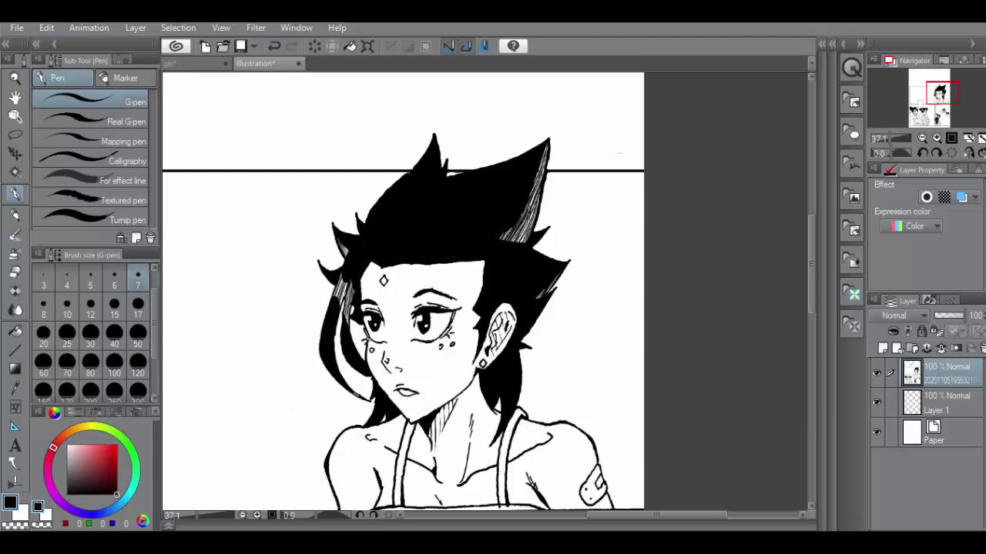
{"action": "left_click_drag", "start_coordinate": [889, 138], "coordinate": [889, 141]}
{"action": "left_click_drag", "start_coordinate": [535, 190], "coordinate": [526, 209]}
{"action": "left_click_drag", "start_coordinate": [533, 205], "coordinate": [519, 236]}
{"action": "left_click_drag", "start_coordinate": [363, 282], "coordinate": [356, 297]}
{"action": "left_click_drag", "start_coordinate": [365, 281], "coordinate": [360, 304]}
- Hatch the white hair highlight of the laughing woman in the lower panel with the G-pen
{"action": "left_click_drag", "start_coordinate": [668, 517], "coordinate": [607, 517]}
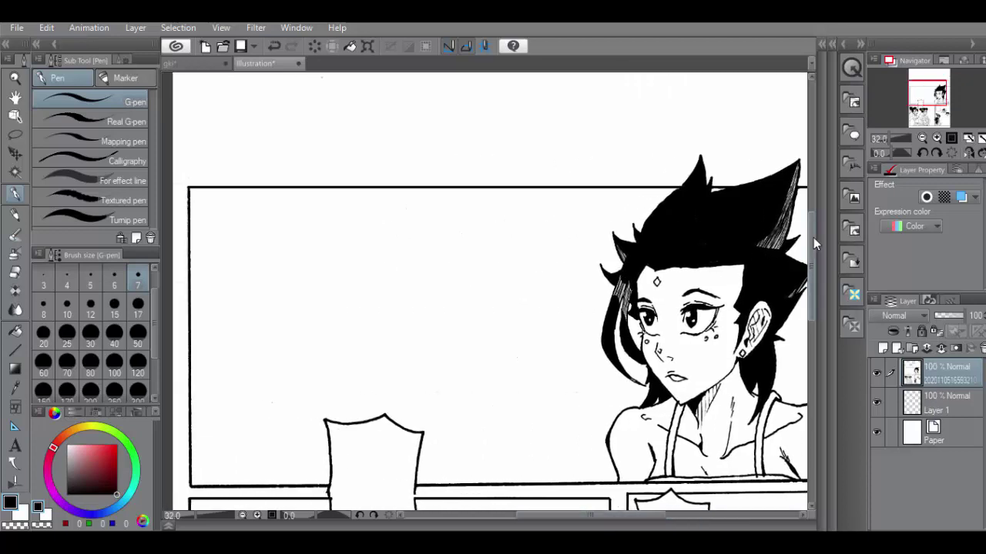
{"action": "left_click_drag", "start_coordinate": [812, 240], "coordinate": [597, 312]}
{"action": "left_click_drag", "start_coordinate": [282, 293], "coordinate": [290, 302]}
{"action": "left_click_drag", "start_coordinate": [294, 265], "coordinate": [329, 309]}
{"action": "mouse_move", "coordinate": [322, 288]}
{"action": "left_mouse_down"}
{"action": "mouse_move", "coordinate": [326, 299]}
{"action": "mouse_move", "coordinate": [316, 289]}
{"action": "left_mouse_up"}
{"action": "left_click_drag", "start_coordinate": [303, 281], "coordinate": [308, 294]}
{"action": "mouse_move", "coordinate": [297, 289]}
{"action": "left_mouse_down"}
{"action": "mouse_move", "coordinate": [314, 306]}
{"action": "mouse_move", "coordinate": [297, 298]}
{"action": "left_mouse_up"}
- Hatch the hair highlight of the smiling woman beside her and undo an extra stroke on the laughing woman's hair
{"action": "left_click_drag", "start_coordinate": [430, 309], "coordinate": [421, 321]}
{"action": "mouse_move", "coordinate": [424, 300]}
{"action": "left_mouse_down"}
{"action": "mouse_move", "coordinate": [418, 318]}
{"action": "mouse_move", "coordinate": [407, 315]}
{"action": "left_mouse_up"}
{"action": "left_click_drag", "start_coordinate": [410, 296], "coordinate": [392, 320]}
{"action": "mouse_move", "coordinate": [396, 302]}
{"action": "left_mouse_down"}
{"action": "mouse_move", "coordinate": [387, 322]}
{"action": "mouse_move", "coordinate": [392, 315]}
{"action": "left_mouse_up"}
{"action": "mouse_move", "coordinate": [400, 292]}
{"action": "left_mouse_down"}
{"action": "mouse_move", "coordinate": [393, 315]}
{"action": "mouse_move", "coordinate": [418, 316]}
{"action": "left_mouse_up"}
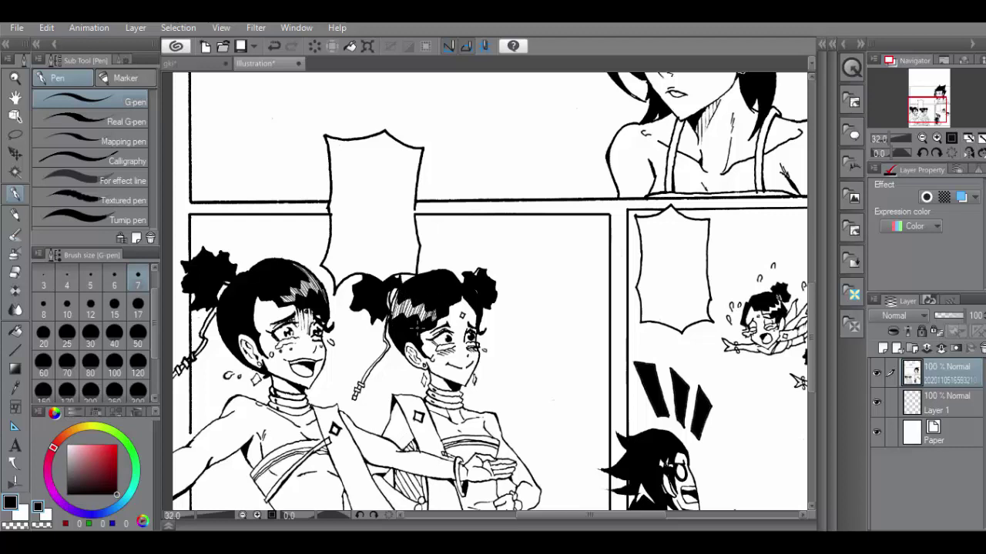
{"action": "mouse_move", "coordinate": [412, 296]}
{"action": "left_mouse_down"}
{"action": "mouse_move", "coordinate": [389, 323]}
{"action": "mouse_move", "coordinate": [414, 326]}
{"action": "mouse_move", "coordinate": [385, 319]}
{"action": "left_mouse_up"}
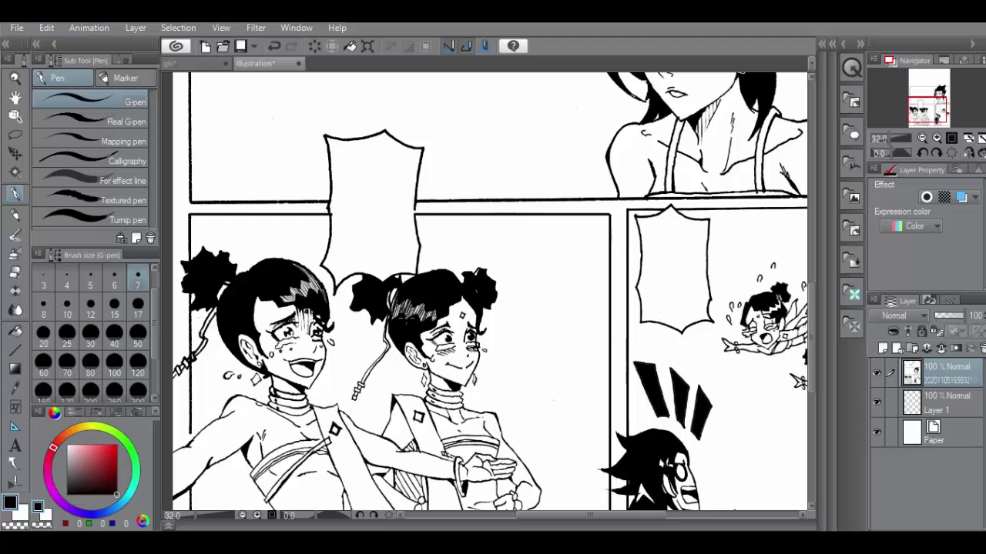
{"action": "mouse_move", "coordinate": [294, 288]}
{"action": "left_mouse_down"}
{"action": "mouse_move", "coordinate": [283, 301]}
{"action": "mouse_move", "coordinate": [309, 289]}
{"action": "mouse_move", "coordinate": [300, 267]}
{"action": "left_mouse_up"}
{"action": "key", "text": "ctrl+z"}
- Hatch the white highlight and lower strands of the shouting character's hair with the G-pen
{"action": "left_click_drag", "start_coordinate": [588, 516], "coordinate": [635, 518]}
{"action": "left_click_drag", "start_coordinate": [810, 299], "coordinate": [810, 344]}
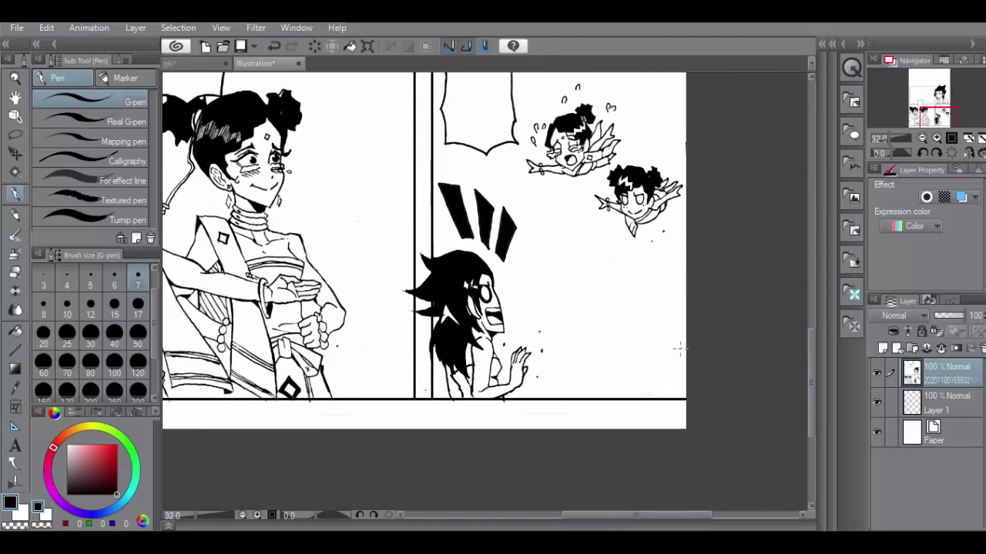
{"action": "mouse_move", "coordinate": [446, 305]}
{"action": "left_mouse_down"}
{"action": "mouse_move", "coordinate": [456, 319]}
{"action": "mouse_move", "coordinate": [445, 318]}
{"action": "left_mouse_up"}
{"action": "left_click_drag", "start_coordinate": [454, 309], "coordinate": [445, 322]}
{"action": "mouse_move", "coordinate": [469, 362]}
{"action": "left_mouse_down"}
{"action": "mouse_move", "coordinate": [460, 394]}
{"action": "mouse_move", "coordinate": [464, 385]}
{"action": "left_mouse_up"}
- Hatch the zigzag hair highlights of both flying characters
{"action": "left_click_drag", "start_coordinate": [578, 124], "coordinate": [574, 137]}
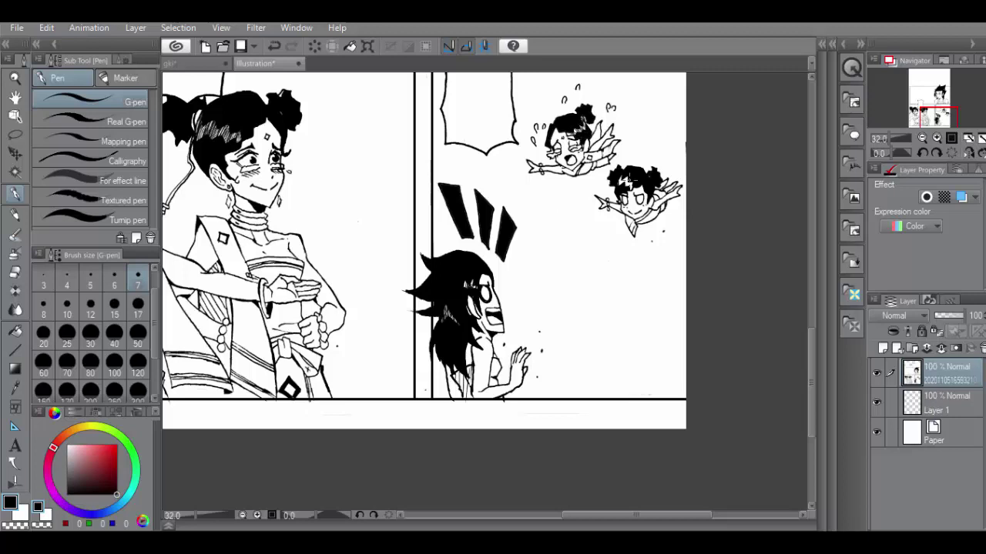
{"action": "left_click_drag", "start_coordinate": [633, 171], "coordinate": [624, 186]}
{"action": "left_click_drag", "start_coordinate": [629, 172], "coordinate": [619, 193]}
- Fill the gaps beneath both women's waist bows with black and add G-pen lines beside the beads
{"action": "left_click_drag", "start_coordinate": [640, 515], "coordinate": [589, 516]}
{"action": "left_click", "coordinate": [16, 332]}
{"action": "left_click", "coordinate": [523, 365]}
{"action": "left_click", "coordinate": [326, 377]}
{"action": "left_click", "coordinate": [359, 380]}
{"action": "left_click", "coordinate": [14, 194]}
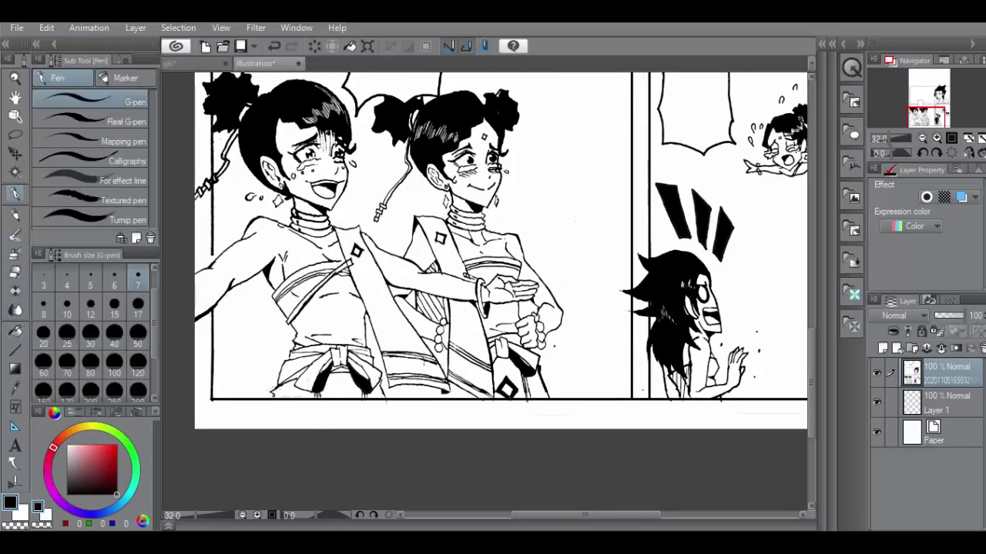
{"action": "left_click_drag", "start_coordinate": [438, 346], "coordinate": [451, 374]}
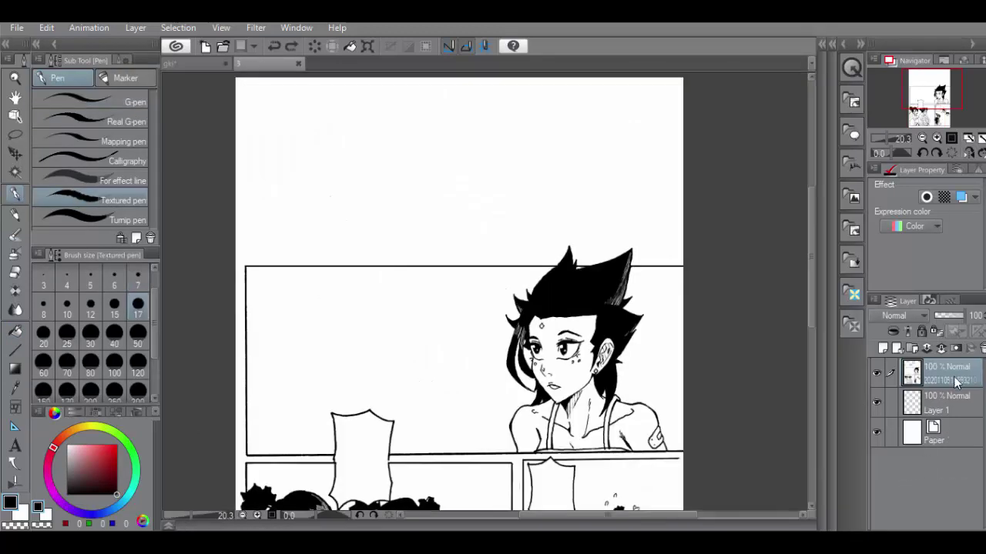
- Move Layer 1 above the imported page layer and choose the Rectangle figure tool at brush size 10
{"action": "left_click_drag", "start_coordinate": [947, 402], "coordinate": [947, 370]}
{"action": "left_click_drag", "start_coordinate": [810, 286], "coordinate": [811, 263]}
{"action": "left_click", "coordinate": [19, 350]}
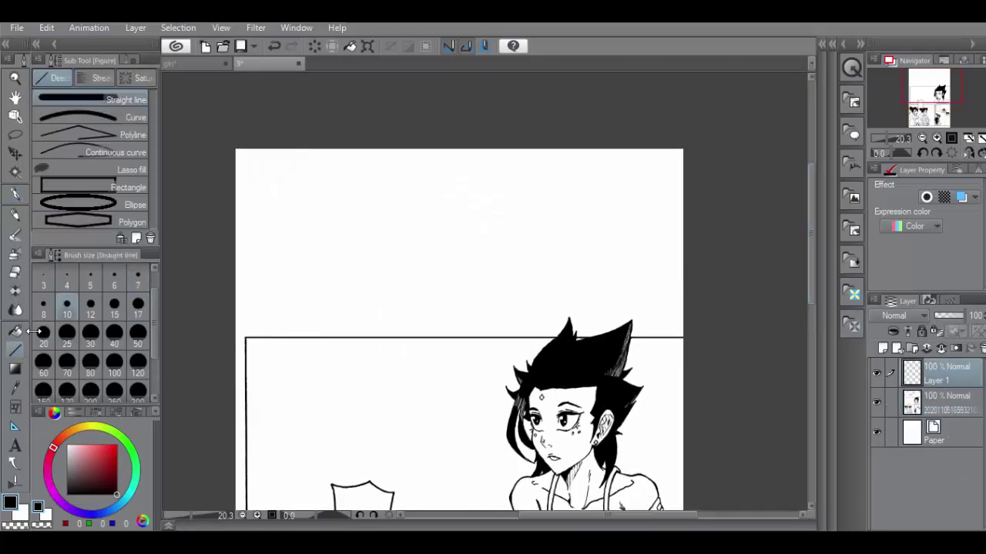
{"action": "left_click", "coordinate": [100, 188]}
{"action": "left_click", "coordinate": [67, 308]}
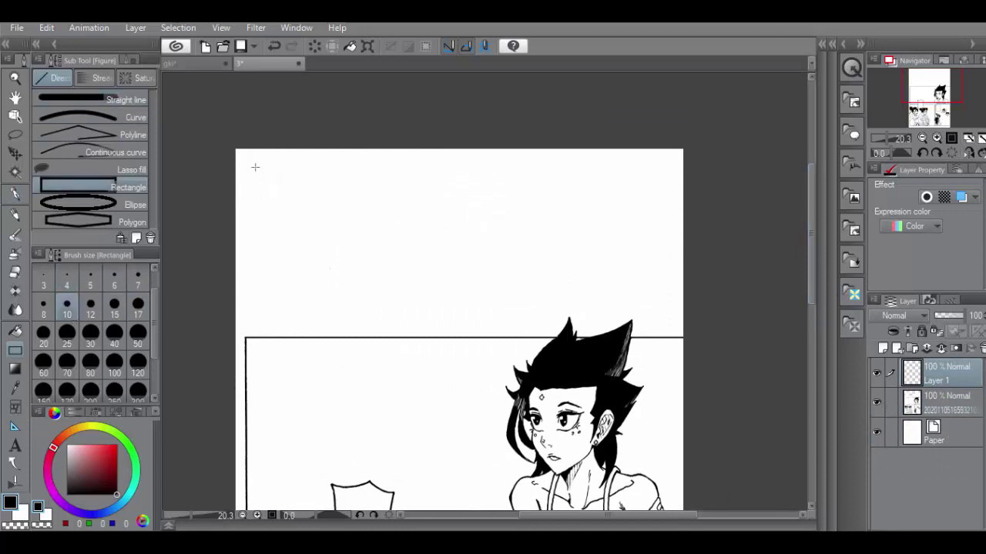
- Undo a first, smaller rectangle and draw a wide rectangular panel frame across the page's blank upper area
{"action": "left_click_drag", "start_coordinate": [256, 157], "coordinate": [553, 284]}
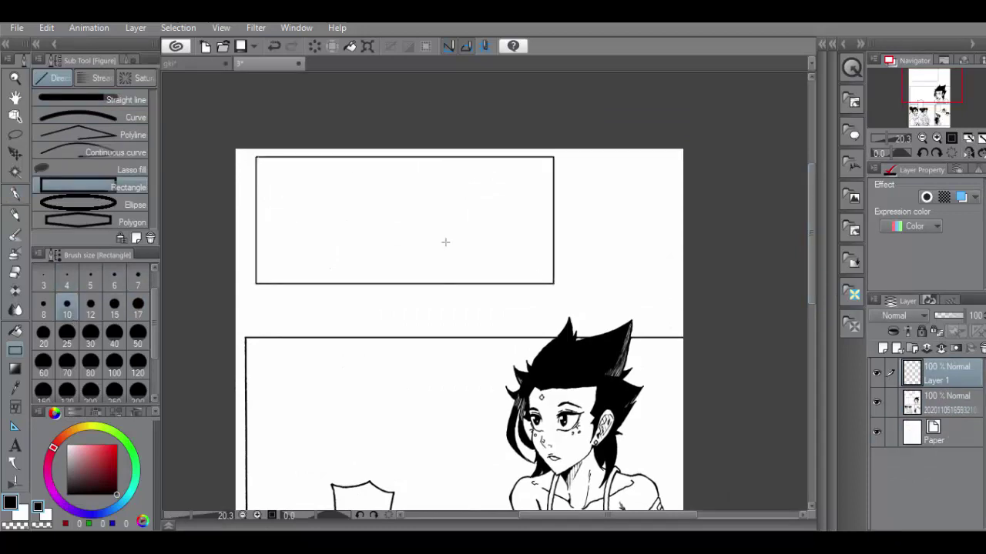
{"action": "left_click", "coordinate": [273, 46]}
{"action": "left_click_drag", "start_coordinate": [257, 168], "coordinate": [670, 324]}
{"action": "scroll", "coordinate": [480, 242], "scroll_direction": "down", "scroll_amount": 3}
{"action": "mouse_move", "coordinate": [813, 212]}
{"action": "left_mouse_down"}
{"action": "mouse_move", "coordinate": [811, 246]}
{"action": "mouse_move", "coordinate": [812, 205]}
{"action": "left_mouse_up"}
{"action": "scroll", "coordinate": [813, 252], "scroll_direction": "up", "scroll_amount": 2}
{"action": "scroll", "coordinate": [812, 223], "scroll_direction": "up", "scroll_amount": 1}
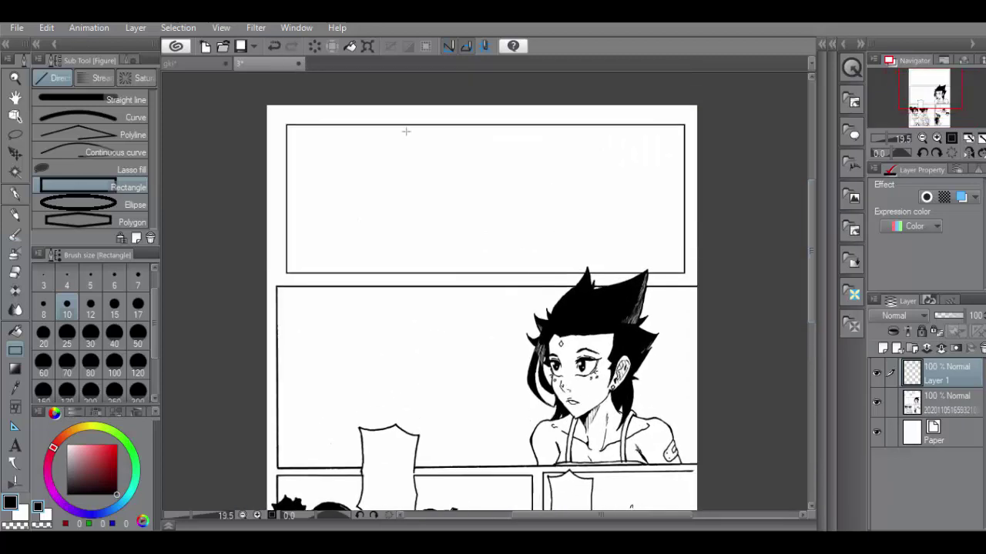
- Redraw the upper panel frame slightly narrower and select its interior
{"action": "left_click", "coordinate": [278, 46]}
{"action": "mouse_move", "coordinate": [286, 126]}
{"action": "left_mouse_down"}
{"action": "mouse_move", "coordinate": [568, 217]}
{"action": "mouse_move", "coordinate": [679, 276]}
{"action": "left_mouse_up"}
{"action": "key", "text": "e"}
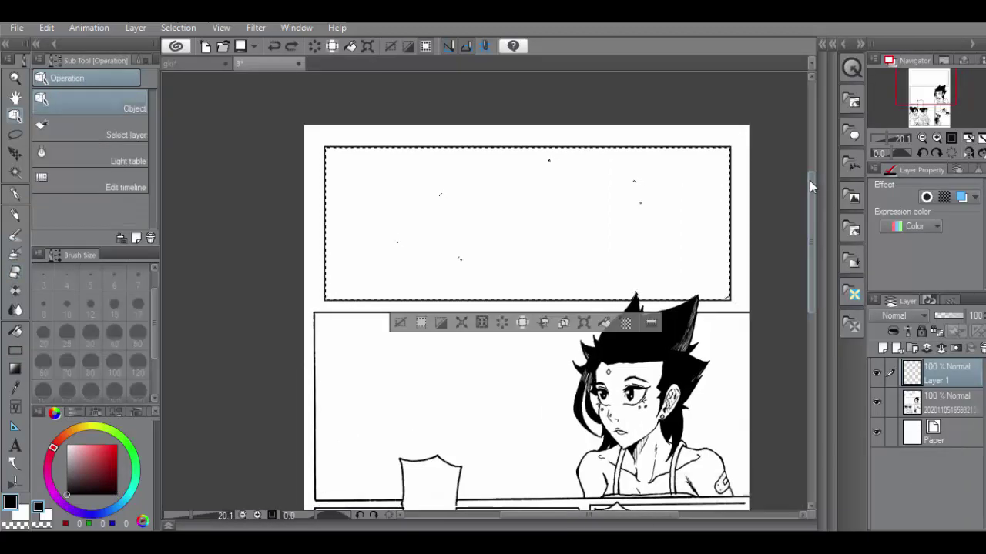
- Place the downloaded 教室・表札 classroom background material inside the selected upper panel
{"action": "mouse_move", "coordinate": [810, 190]}
{"action": "left_mouse_down"}
{"action": "mouse_move", "coordinate": [822, 267]}
{"action": "mouse_move", "coordinate": [813, 187]}
{"action": "left_mouse_up"}
{"action": "left_click", "coordinate": [851, 261]}
{"action": "scroll", "coordinate": [776, 229], "scroll_direction": "down", "scroll_amount": 10}
{"action": "scroll", "coordinate": [776, 230], "scroll_direction": "down", "scroll_amount": 5}
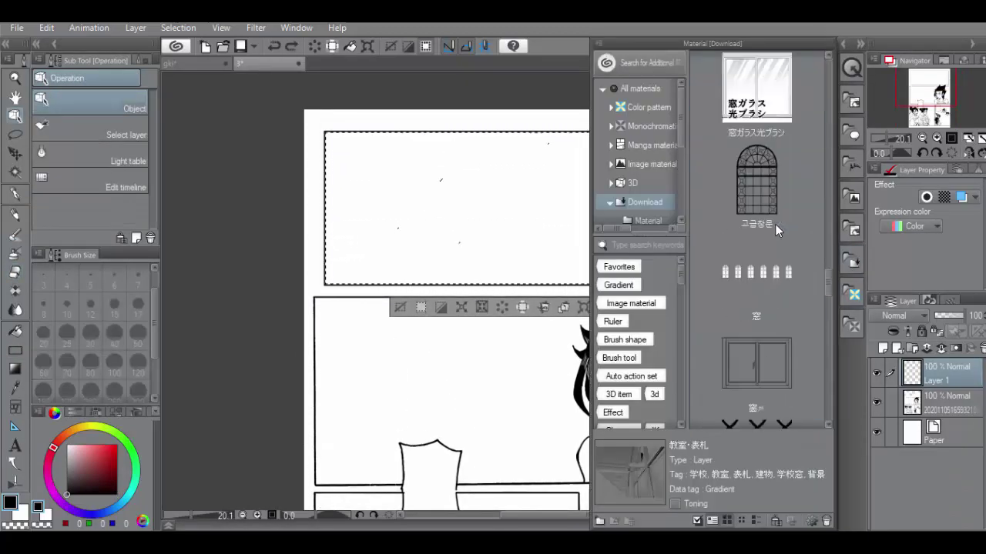
{"action": "scroll", "coordinate": [775, 224], "scroll_direction": "down", "scroll_amount": 15}
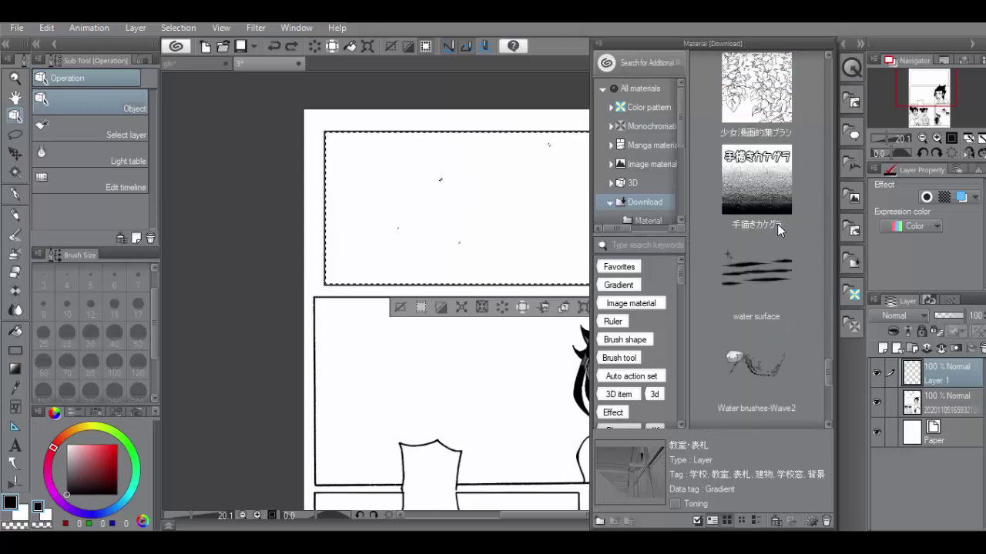
{"action": "scroll", "coordinate": [783, 231], "scroll_direction": "up", "scroll_amount": 12}
{"action": "left_click_drag", "start_coordinate": [782, 237], "coordinate": [481, 227]}
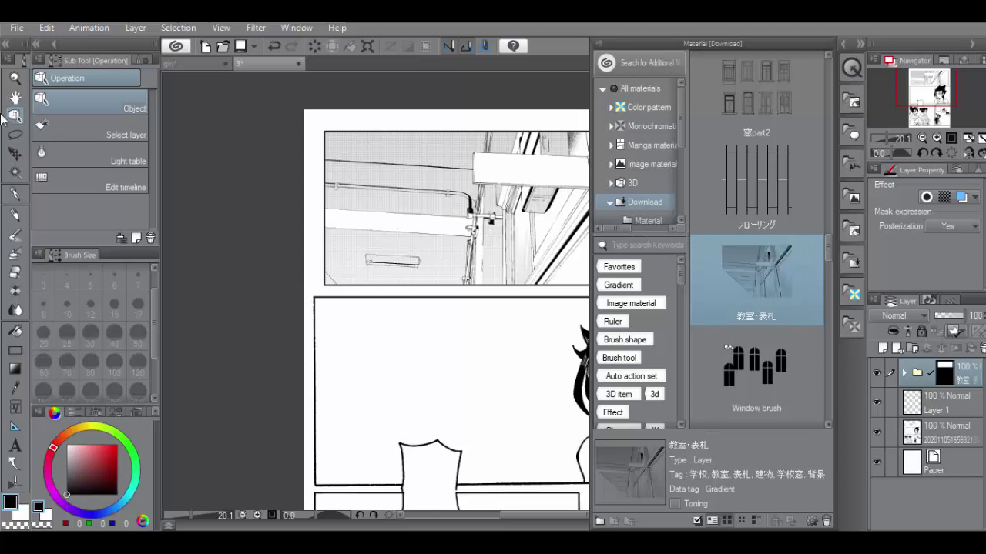
{"action": "left_click", "coordinate": [851, 261]}
- Add a new layer directly above Layer 1 and set its blending mode to Multiply
{"action": "left_click_drag", "start_coordinate": [817, 190], "coordinate": [810, 213]}
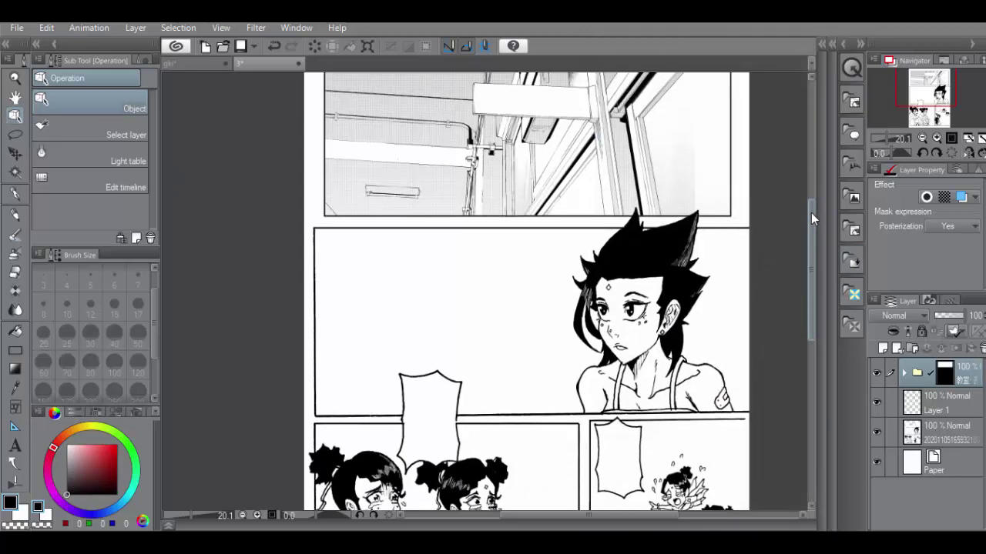
{"action": "left_click", "coordinate": [949, 410]}
{"action": "left_click", "coordinate": [889, 347]}
{"action": "left_click", "coordinate": [887, 315]}
{"action": "left_click", "coordinate": [893, 42]}
- Draw a rectangle at brush size 6 from the second panel's left border to the woman's hair, reaching up to the panel's upper edge
{"action": "left_click", "coordinate": [14, 351]}
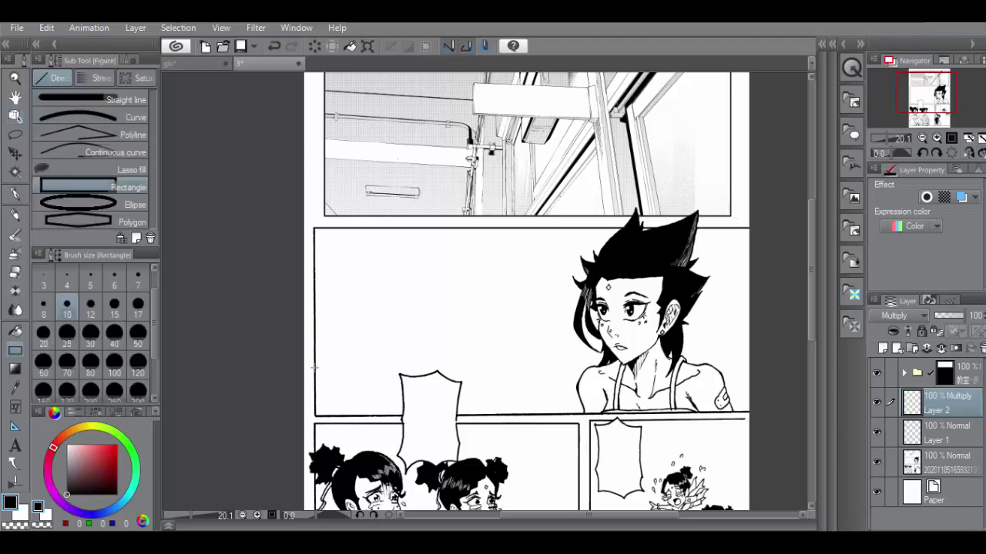
{"action": "left_click", "coordinate": [114, 285]}
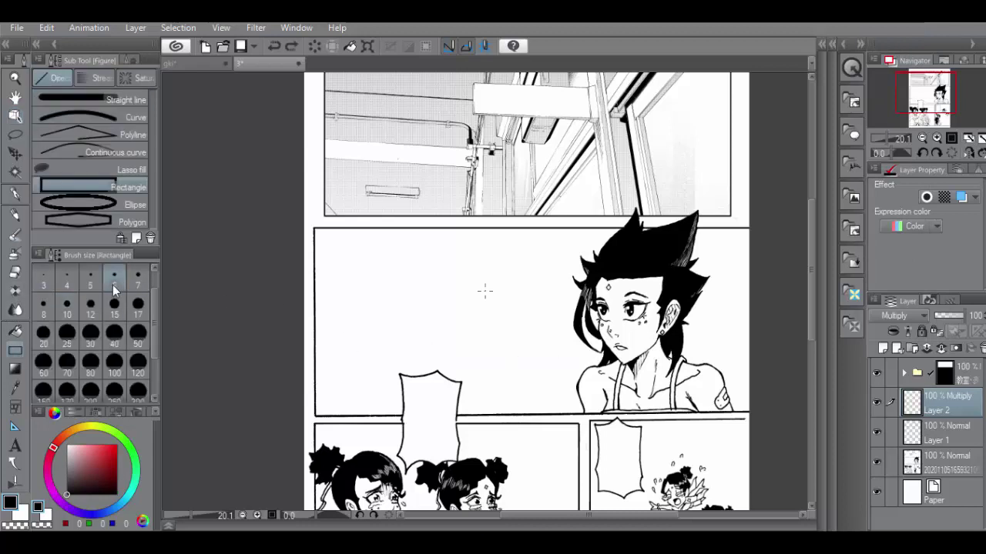
{"action": "left_click_drag", "start_coordinate": [315, 352], "coordinate": [583, 228]}
- Draw straight lines across the woman's face and on to the second panel's right edge, redoing the first attempt
{"action": "left_click", "coordinate": [75, 101]}
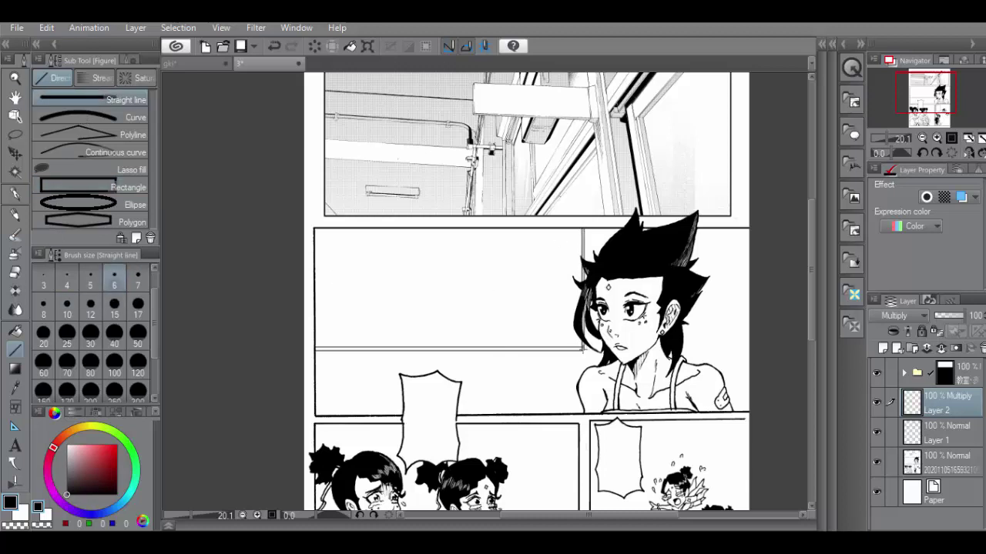
{"action": "mouse_move", "coordinate": [583, 349]}
{"action": "left_mouse_down"}
{"action": "mouse_move", "coordinate": [637, 309]}
{"action": "mouse_move", "coordinate": [772, 311]}
{"action": "left_mouse_up"}
{"action": "key", "text": "ctrl+z"}
{"action": "key", "text": "ctrl+z"}
{"action": "key", "text": "ctrl+z"}
{"action": "key", "text": "ctrl+y"}
{"action": "left_click_drag", "start_coordinate": [633, 311], "coordinate": [791, 314]}
- Draw a narrow vertical strip near the second panel's left border and erase the horizontal lines outside it
{"action": "left_click", "coordinate": [74, 186]}
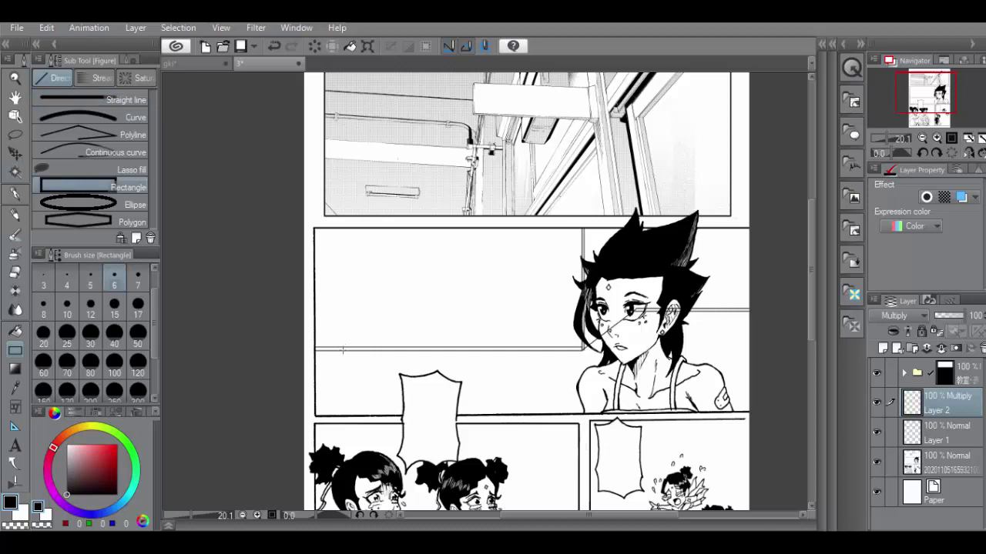
{"action": "left_click_drag", "start_coordinate": [343, 352], "coordinate": [346, 226]}
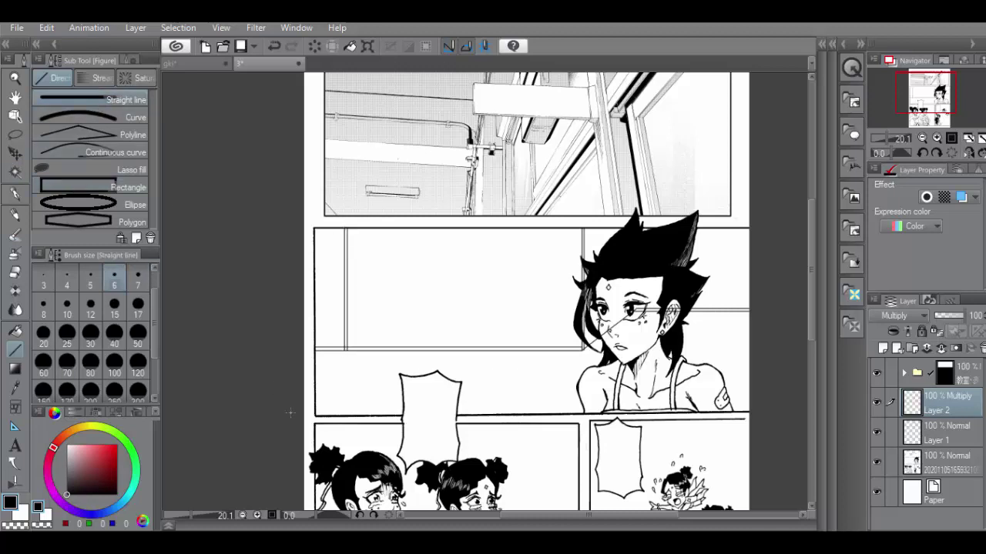
{"action": "left_click", "coordinate": [14, 272]}
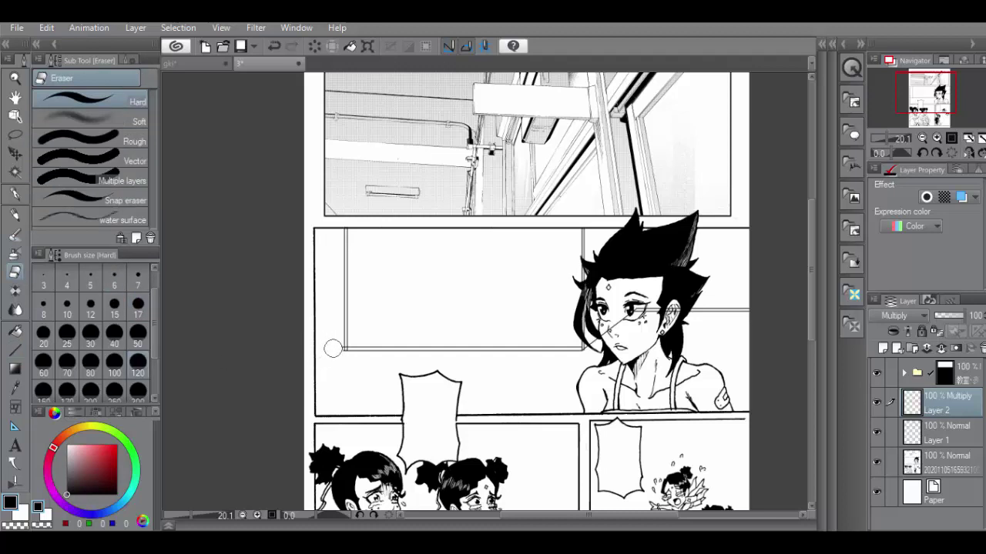
- Draw a diagonal line from the strip's lower corner to the panel's left border and shift Layer 2 slightly upward
{"action": "left_click", "coordinate": [16, 350]}
{"action": "left_click_drag", "start_coordinate": [344, 349], "coordinate": [314, 332]}
{"action": "left_click", "coordinate": [14, 152]}
{"action": "mouse_move", "coordinate": [543, 301]}
{"action": "left_mouse_down"}
{"action": "mouse_move", "coordinate": [544, 280]}
{"action": "mouse_move", "coordinate": [540, 287]}
{"action": "left_mouse_up"}
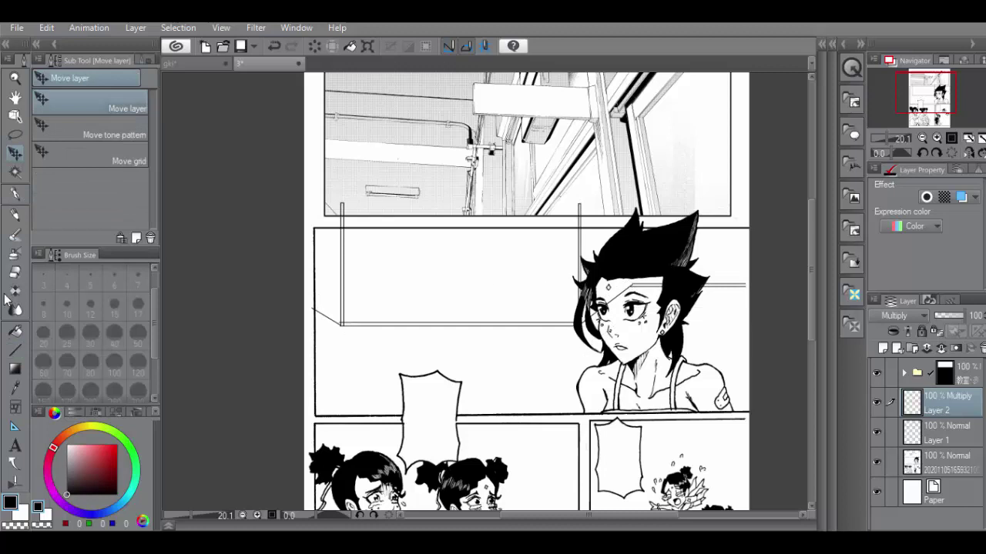
{"action": "left_click", "coordinate": [15, 272]}
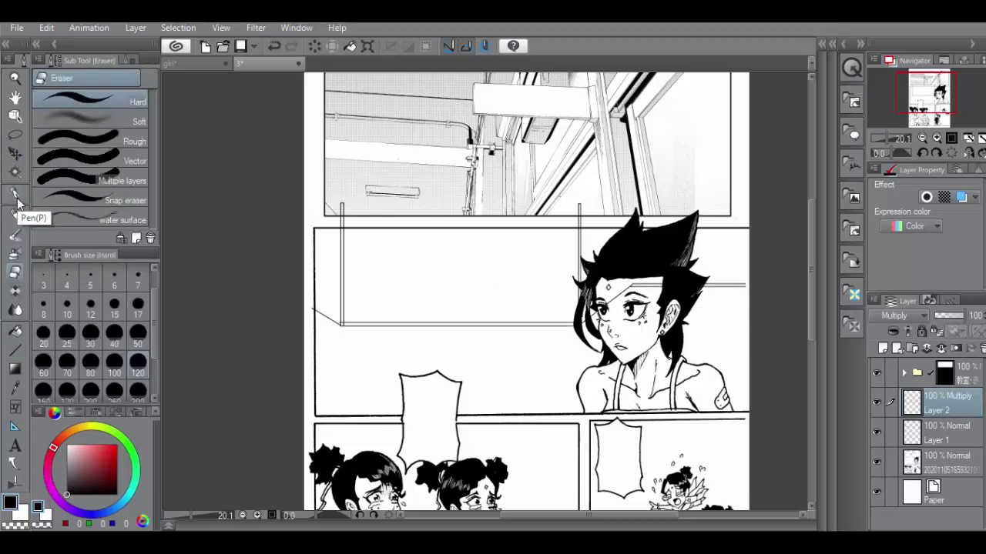
- Make a rectangular selection in the upper middle of the second panel, replacing a smaller first one
{"action": "left_click", "coordinate": [22, 136]}
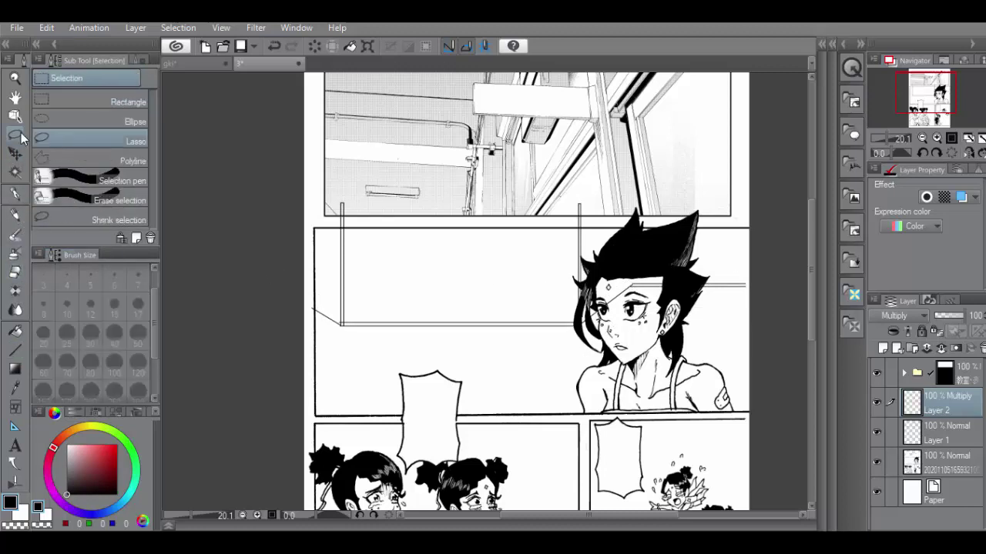
{"action": "left_click", "coordinate": [128, 103]}
{"action": "left_click_drag", "start_coordinate": [393, 231], "coordinate": [523, 295]}
{"action": "key", "text": "ctrl+z"}
{"action": "left_click_drag", "start_coordinate": [384, 229], "coordinate": [519, 284]}
- Add the downloaded 窓ガラス光ブラシ window-light brush to the Marker sub tools
{"action": "left_click", "coordinate": [848, 265]}
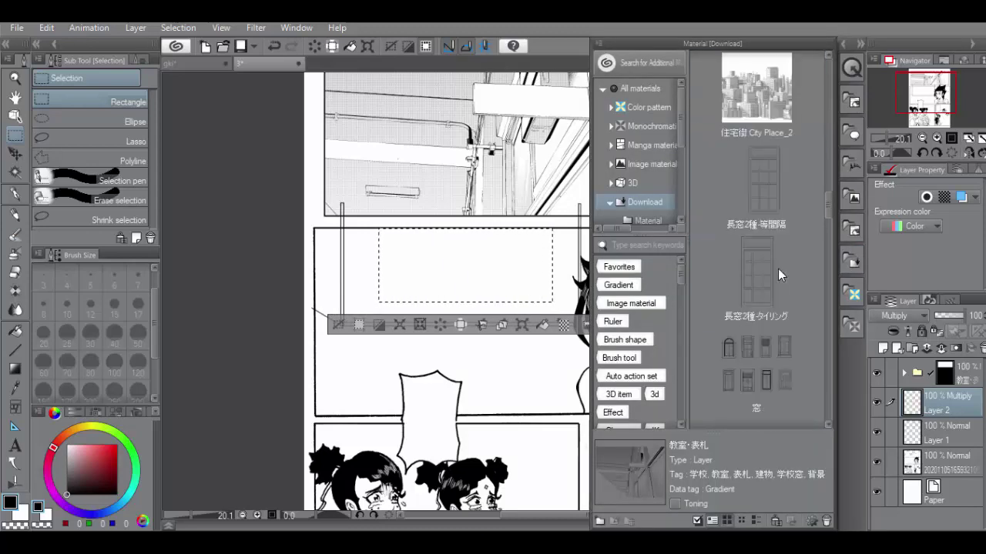
{"action": "scroll", "coordinate": [778, 268], "scroll_direction": "down", "scroll_amount": 4}
{"action": "left_click_drag", "start_coordinate": [756, 370], "coordinate": [765, 403]}
{"action": "left_click", "coordinate": [17, 197]}
{"action": "left_click", "coordinate": [119, 78]}
{"action": "left_click", "coordinate": [852, 263]}
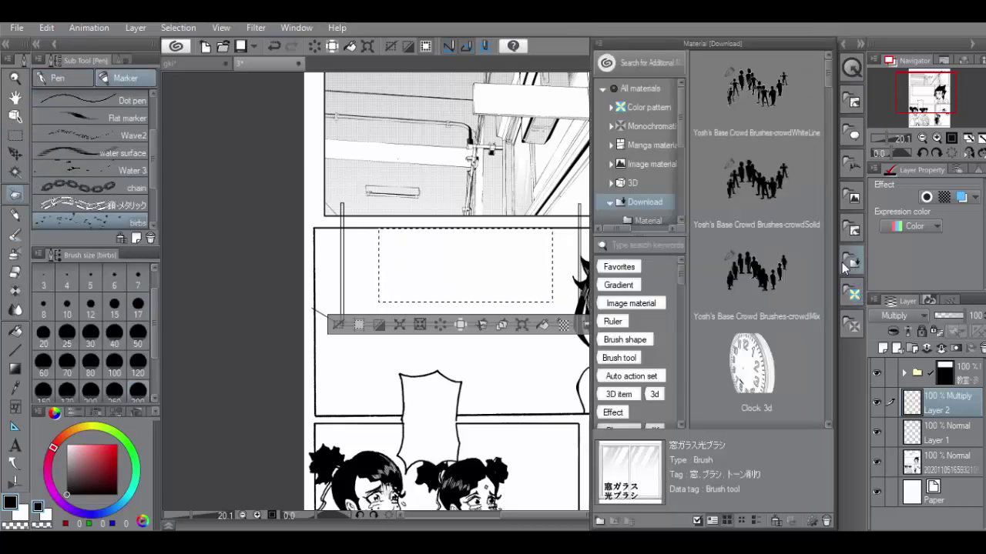
{"action": "scroll", "coordinate": [782, 255], "scroll_direction": "down", "scroll_amount": 2}
{"action": "left_click_drag", "start_coordinate": [829, 91], "coordinate": [839, 274]}
{"action": "left_click_drag", "start_coordinate": [761, 260], "coordinate": [140, 245]}
- Try to place the double-pane window material inside the selection and move it up, undoing both changes
{"action": "scroll", "coordinate": [751, 296], "scroll_direction": "down", "scroll_amount": 3}
{"action": "left_click_drag", "start_coordinate": [751, 295], "coordinate": [480, 279]}
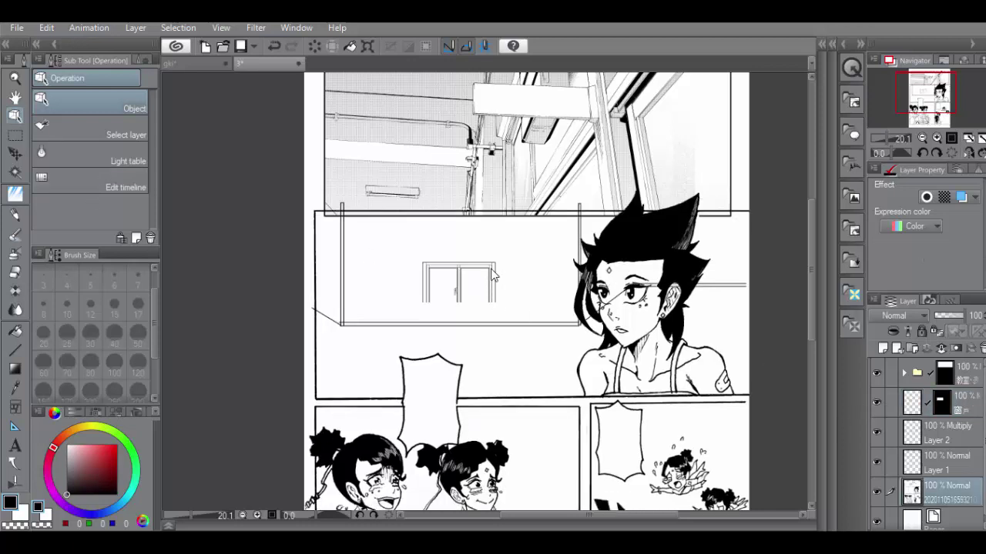
{"action": "left_click", "coordinate": [18, 155]}
{"action": "left_click_drag", "start_coordinate": [446, 280], "coordinate": [449, 258]}
{"action": "key", "text": "ctrl+z"}
{"action": "key", "text": "ctrl+z"}
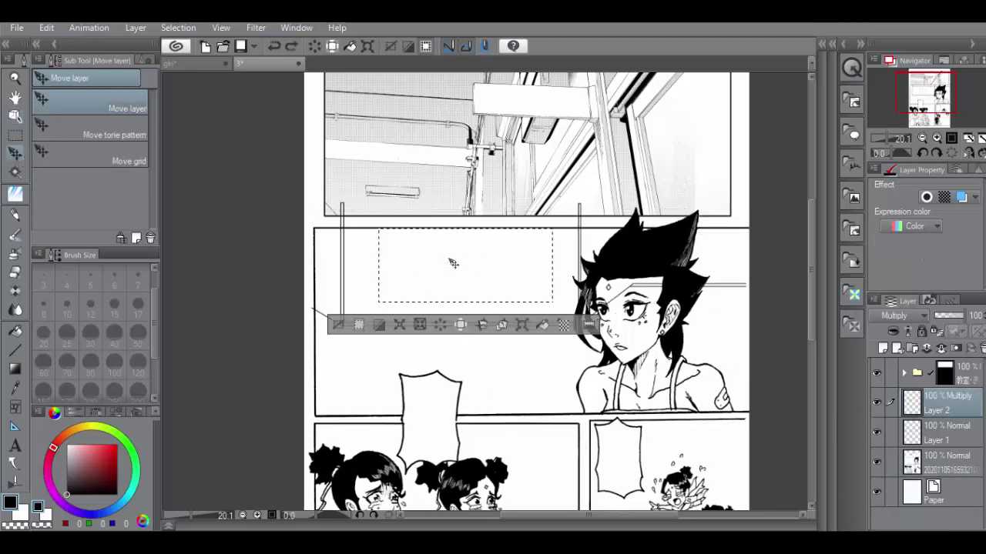
- Clear the selection, try three stamps of the 窓ガラス光ブラシ brush in the second panel, and undo them
{"action": "left_click", "coordinate": [15, 136]}
{"action": "left_click", "coordinate": [215, 184]}
{"action": "left_click", "coordinate": [15, 193]}
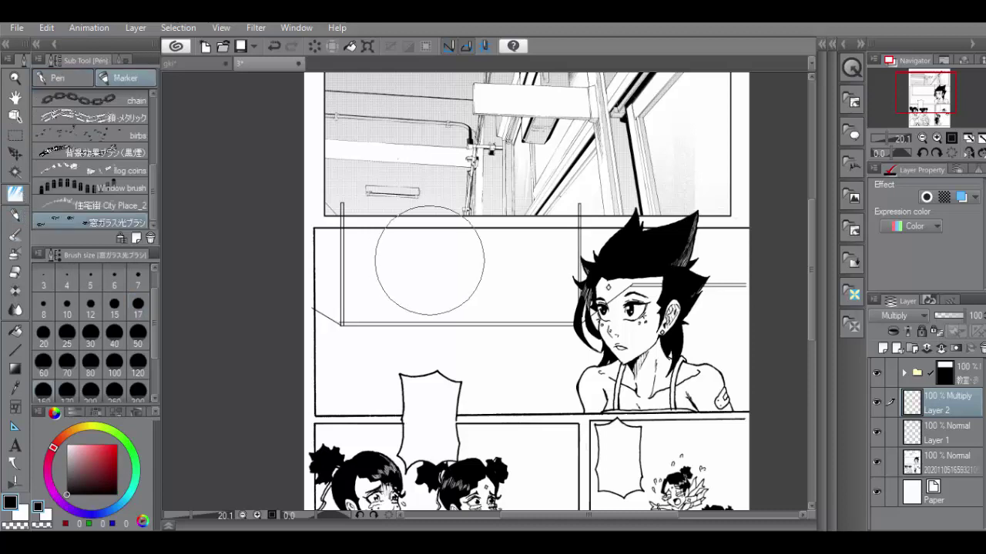
{"action": "left_click", "coordinate": [399, 248]}
{"action": "left_click", "coordinate": [568, 334]}
{"action": "left_click", "coordinate": [397, 349]}
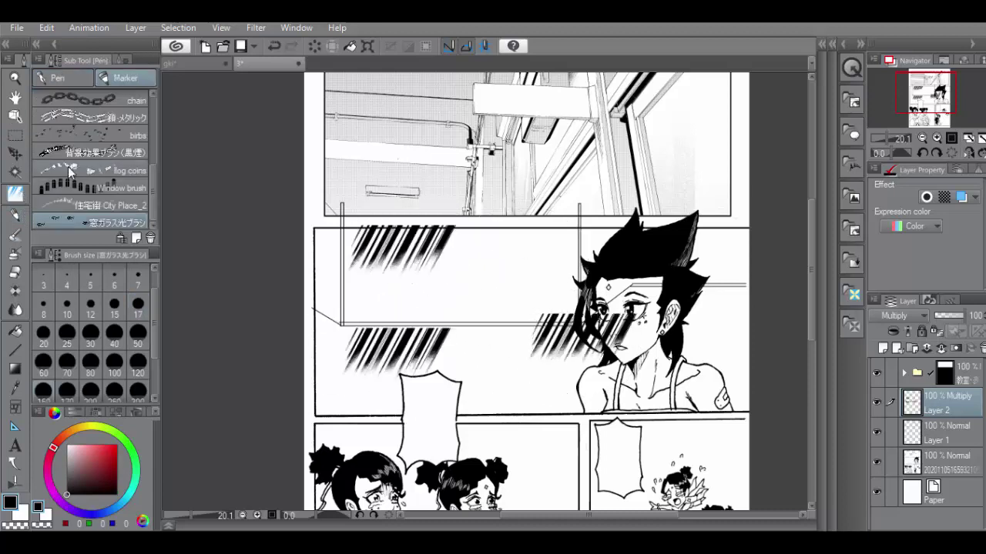
{"action": "key", "text": "ctrl+z"}
{"action": "key", "text": "ctrl+z"}
{"action": "key", "text": "ctrl+z"}
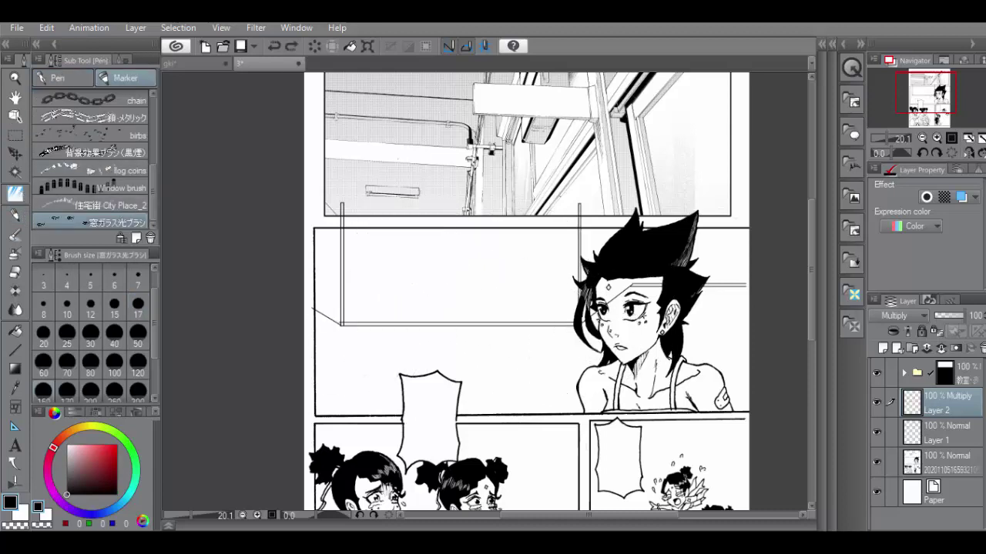
- Place the downloaded double-pane window image material in the second panel and move it up to the panel's upper edge
{"action": "left_click", "coordinate": [851, 262]}
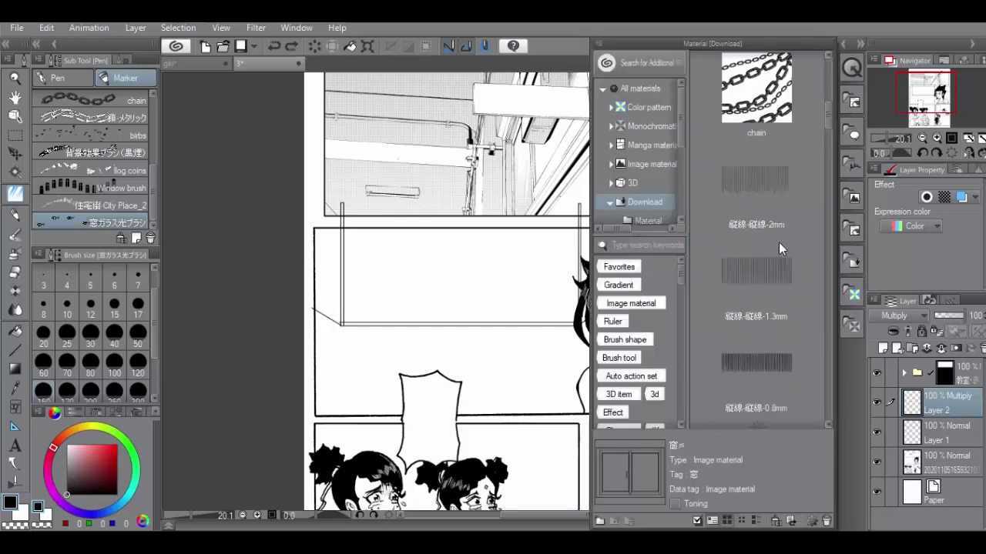
{"action": "scroll", "coordinate": [778, 243], "scroll_direction": "down", "scroll_amount": 5}
{"action": "left_click", "coordinate": [757, 362]}
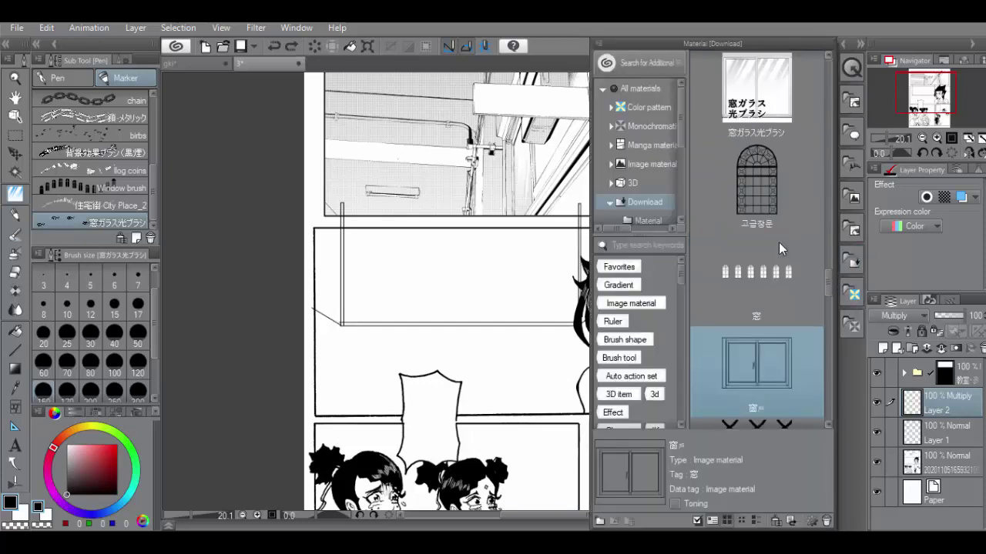
{"action": "left_click_drag", "start_coordinate": [757, 361], "coordinate": [454, 302]}
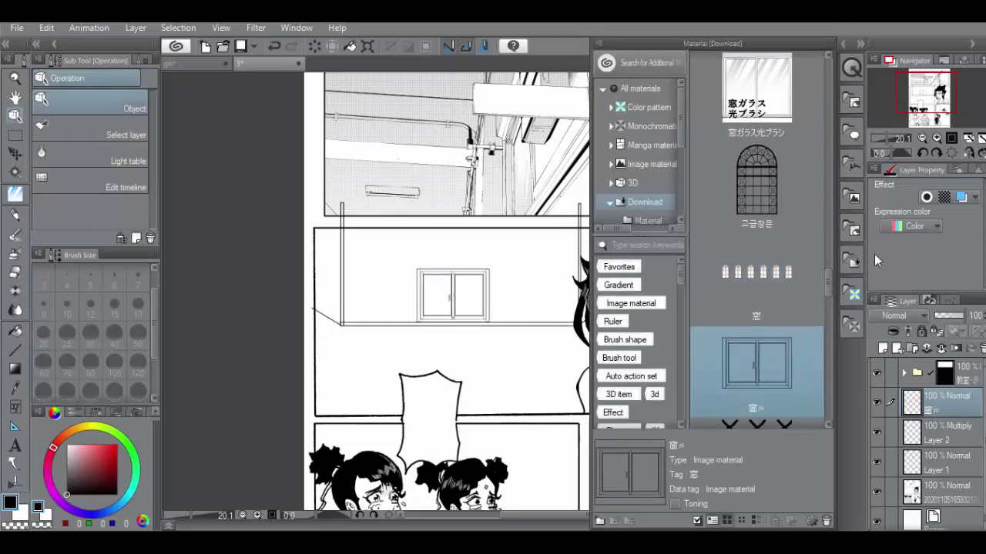
{"action": "left_click", "coordinate": [851, 261]}
{"action": "left_click", "coordinate": [14, 153]}
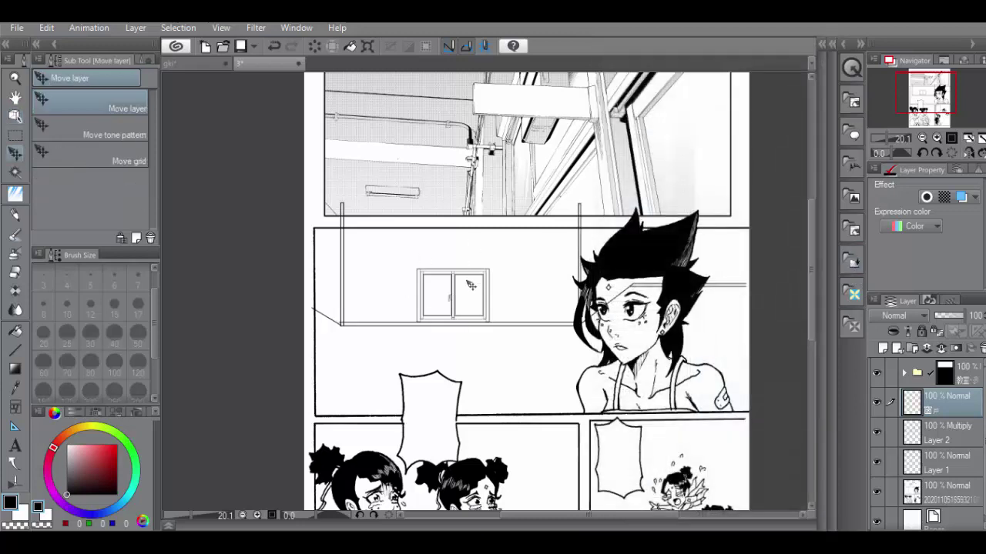
{"action": "left_click_drag", "start_coordinate": [461, 261], "coordinate": [468, 223]}
- Enlarge the window image to fill more of the second panel's height and apply the transformation
{"action": "left_click", "coordinate": [368, 46]}
{"action": "mouse_move", "coordinate": [497, 286]}
{"action": "left_mouse_down"}
{"action": "mouse_move", "coordinate": [566, 320]}
{"action": "mouse_move", "coordinate": [548, 324]}
{"action": "mouse_move", "coordinate": [533, 303]}
{"action": "mouse_move", "coordinate": [495, 303]}
{"action": "left_mouse_up"}
{"action": "left_click", "coordinate": [420, 332]}
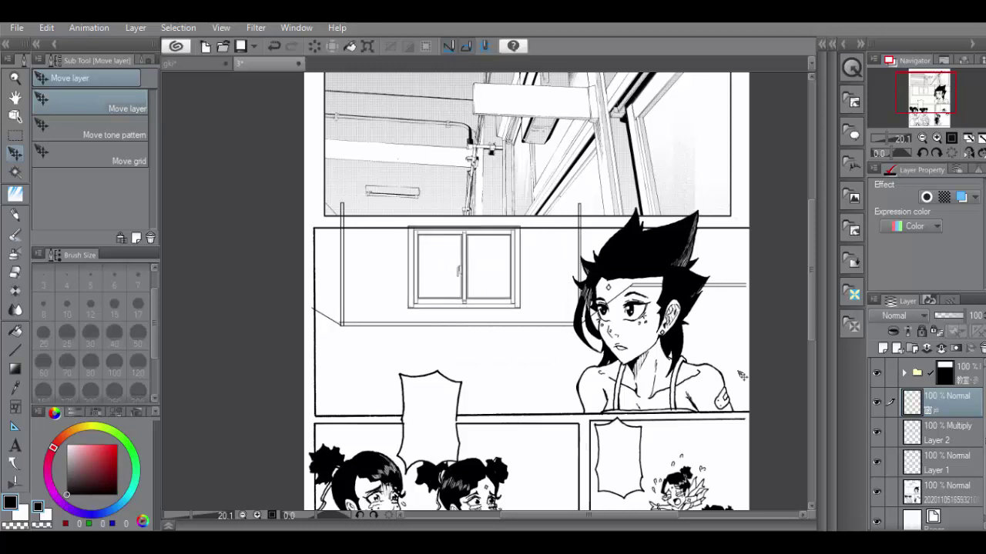
- Make Layer 2, which holds the perspective grid, the active drawing layer
{"action": "left_click", "coordinate": [913, 481]}
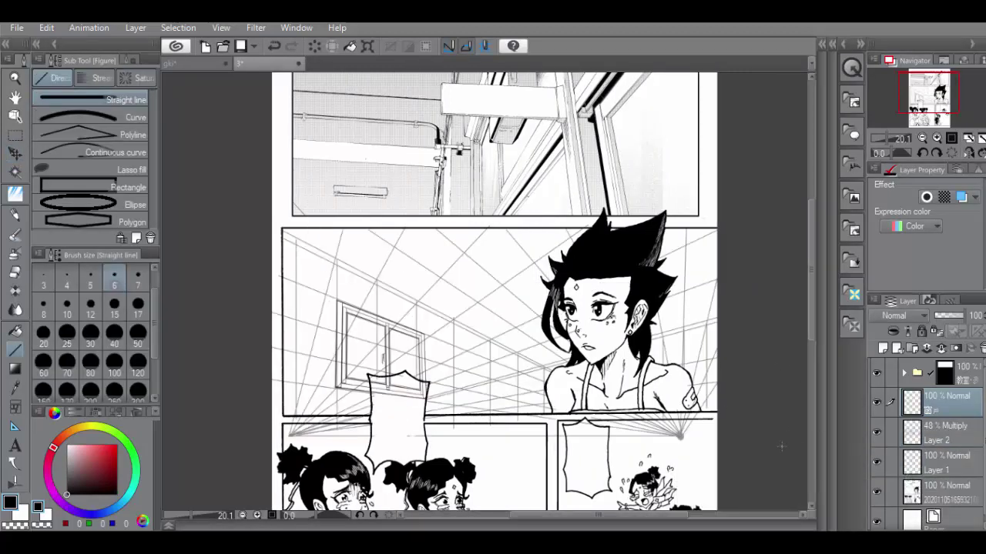
{"action": "left_click", "coordinate": [949, 435]}
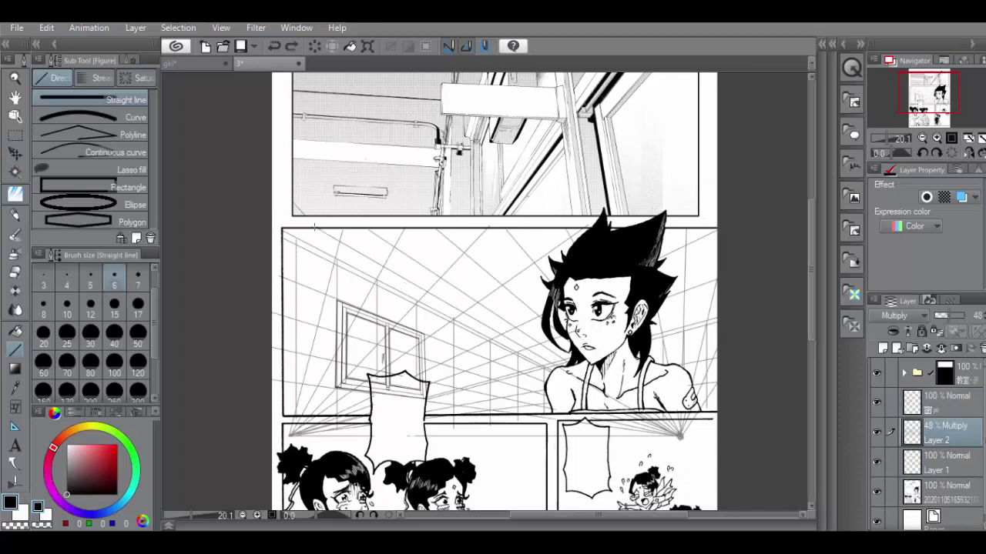
- Try additional diagonal perspective lines across the second panel's grid and undo them
{"action": "left_click_drag", "start_coordinate": [313, 227], "coordinate": [441, 301]}
{"action": "key", "text": "ctrl+z"}
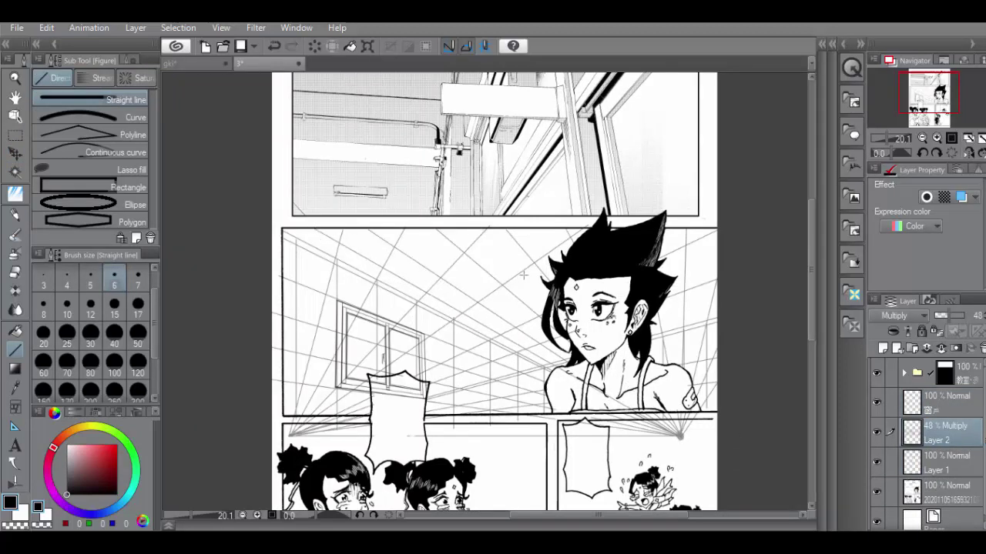
{"action": "left_click_drag", "start_coordinate": [675, 431], "coordinate": [474, 235]}
{"action": "key", "text": "ctrl+z"}
{"action": "key", "text": "ctrl+z"}
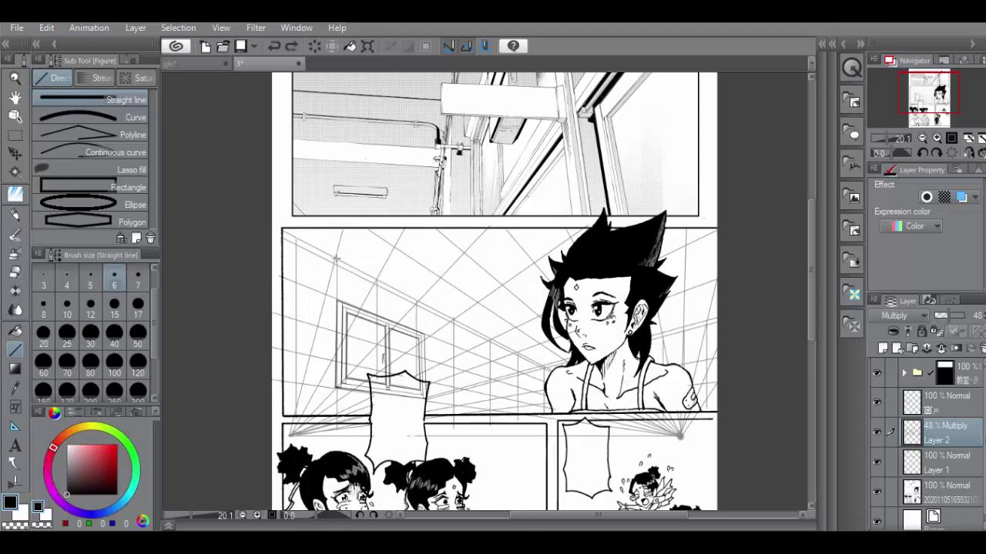
- Draw seven horizontal straight lines from the grid intersections along the window wall toward the second panel's right side
{"action": "left_click_drag", "start_coordinate": [337, 259], "coordinate": [711, 271]}
{"action": "left_click_drag", "start_coordinate": [378, 279], "coordinate": [710, 288]}
{"action": "left_click_drag", "start_coordinate": [417, 302], "coordinate": [716, 307]}
{"action": "left_click_drag", "start_coordinate": [454, 319], "coordinate": [637, 325]}
{"action": "left_click_drag", "start_coordinate": [491, 337], "coordinate": [627, 338]}
{"action": "left_click_drag", "start_coordinate": [297, 239], "coordinate": [716, 238]}
{"action": "left_click_drag", "start_coordinate": [524, 352], "coordinate": [595, 347]}
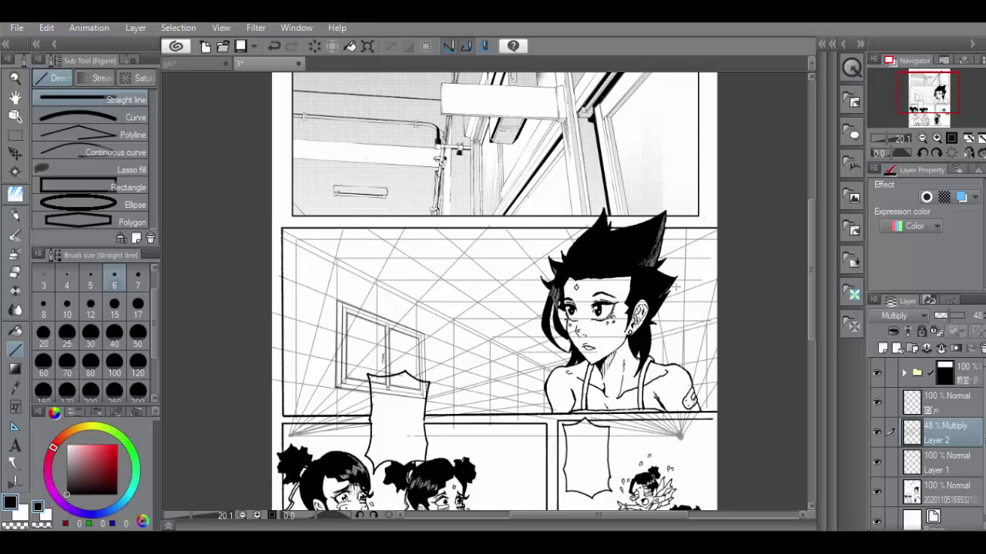
- Try one more line beside the woman's hair and another above her shoulder, undoing each
{"action": "left_click_drag", "start_coordinate": [672, 280], "coordinate": [747, 273]}
{"action": "key", "text": "ctrl+z"}
{"action": "left_click_drag", "start_coordinate": [535, 356], "coordinate": [631, 361]}
{"action": "key", "text": "ctrl+z"}
- Set Layer 2's opacity to 43% and erase the grid lines crossing the woman's face with the Rough eraser
{"action": "left_click", "coordinate": [953, 317]}
{"action": "left_click", "coordinate": [947, 317]}
{"action": "key", "text": "e"}
{"action": "left_click_drag", "start_coordinate": [605, 282], "coordinate": [625, 281]}
{"action": "left_click_drag", "start_coordinate": [625, 319], "coordinate": [597, 319]}
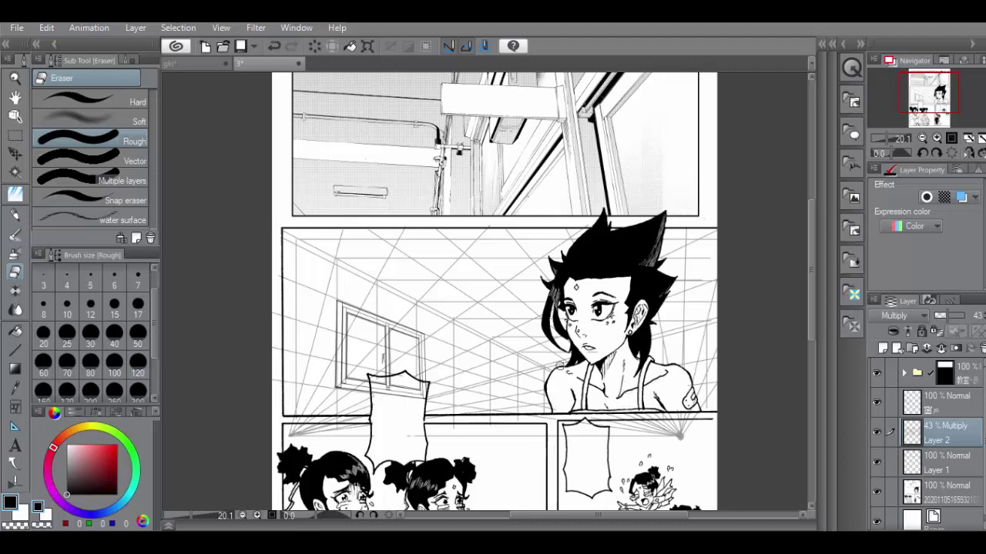
- Return to the Straight line tool and rename Layer 2 as "persp"
{"action": "key", "text": "u"}
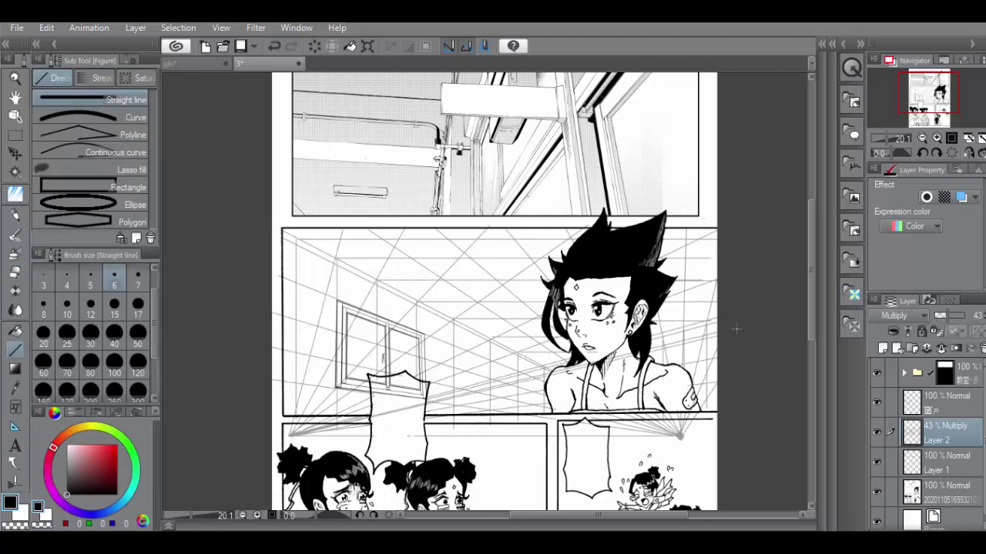
{"action": "double_click", "coordinate": [940, 439]}
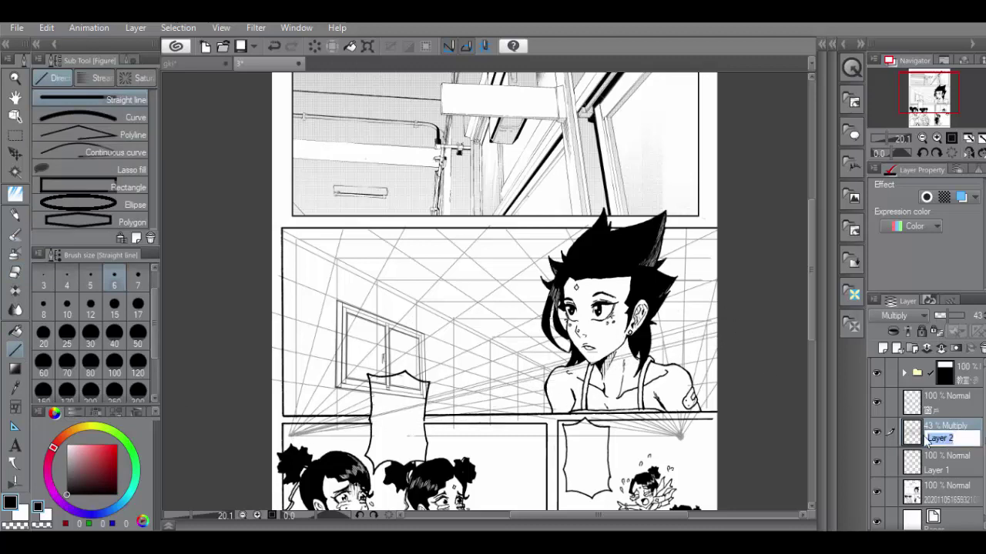
{"action": "type", "text": "persp"}
{"action": "key", "text": "Return"}
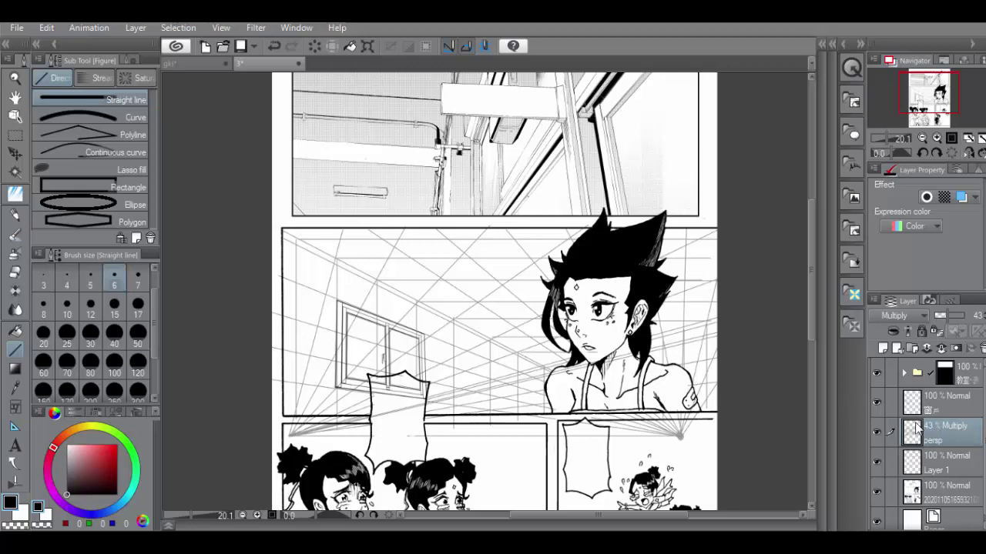
- Add a new layer named "bg" above the persp layer and set its blending mode to Multiply
{"action": "left_click", "coordinate": [883, 348]}
{"action": "double_click", "coordinate": [941, 439]}
{"action": "type", "text": "bg"}
{"action": "key", "text": "Return"}
{"action": "left_click", "coordinate": [908, 319]}
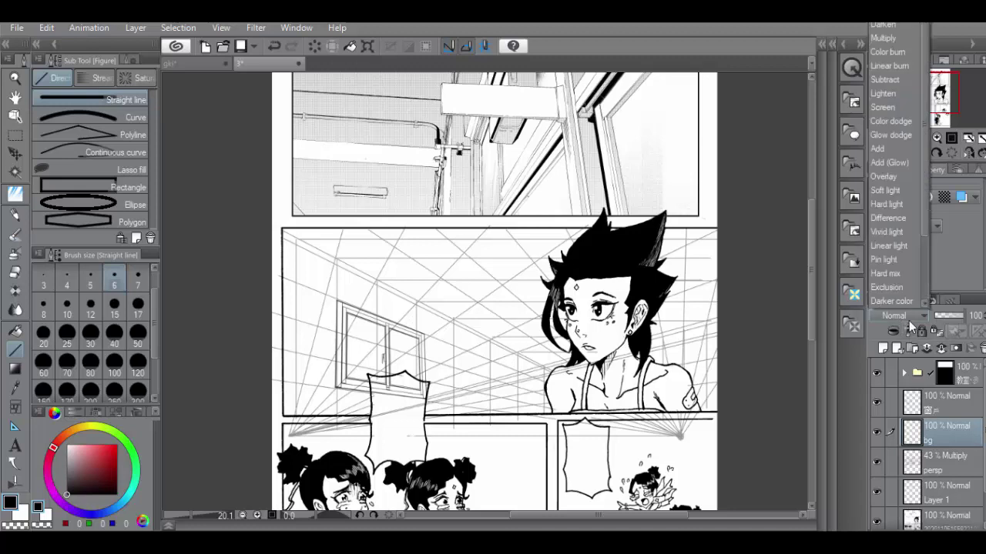
{"action": "left_click", "coordinate": [883, 37]}
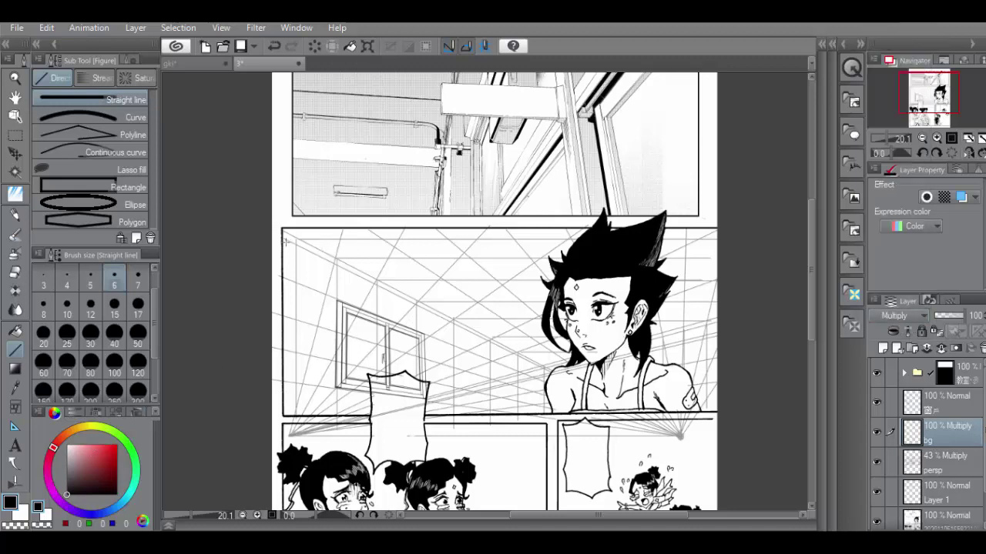
- Draw two straight ceiling edges from the right vanishing point to the second panel's upper-left corner and erase them over the woman's body
{"action": "left_click_drag", "start_coordinate": [681, 436], "coordinate": [284, 235]}
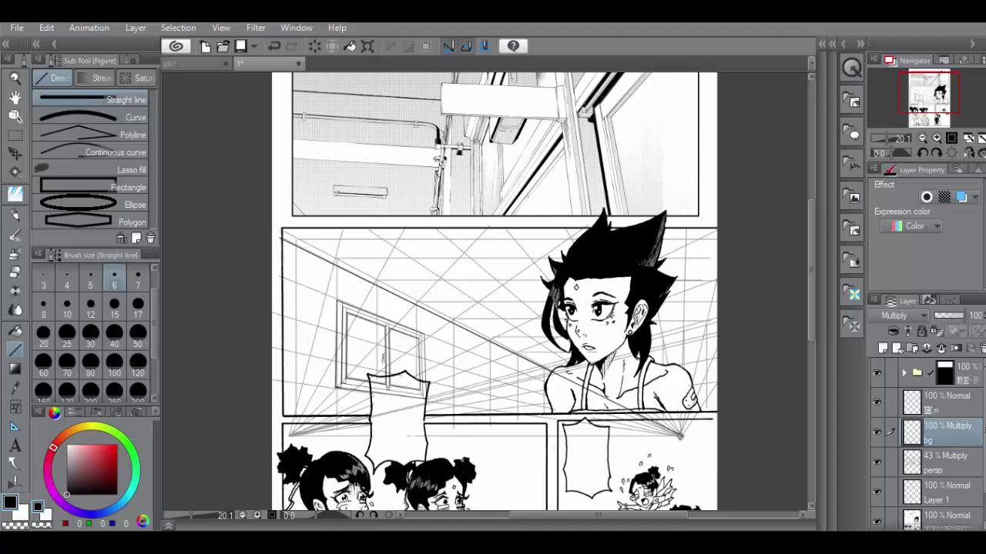
{"action": "left_click_drag", "start_coordinate": [681, 437], "coordinate": [274, 229]}
{"action": "key", "text": "e"}
{"action": "left_click_drag", "start_coordinate": [558, 375], "coordinate": [679, 435]}
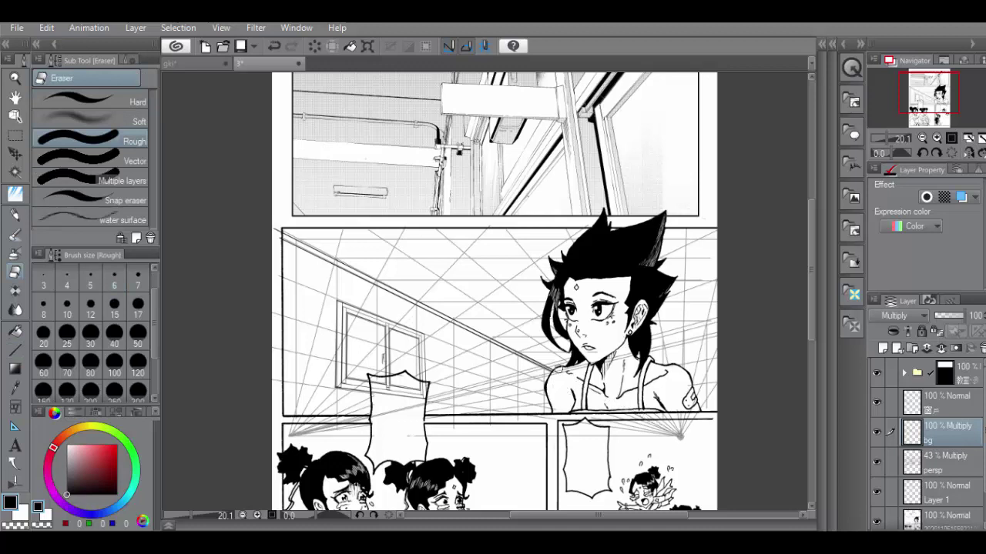
- Draw straight ceiling edges from the corner behind the woman's shoulder up to the second panel's right border
{"action": "key", "text": "u"}
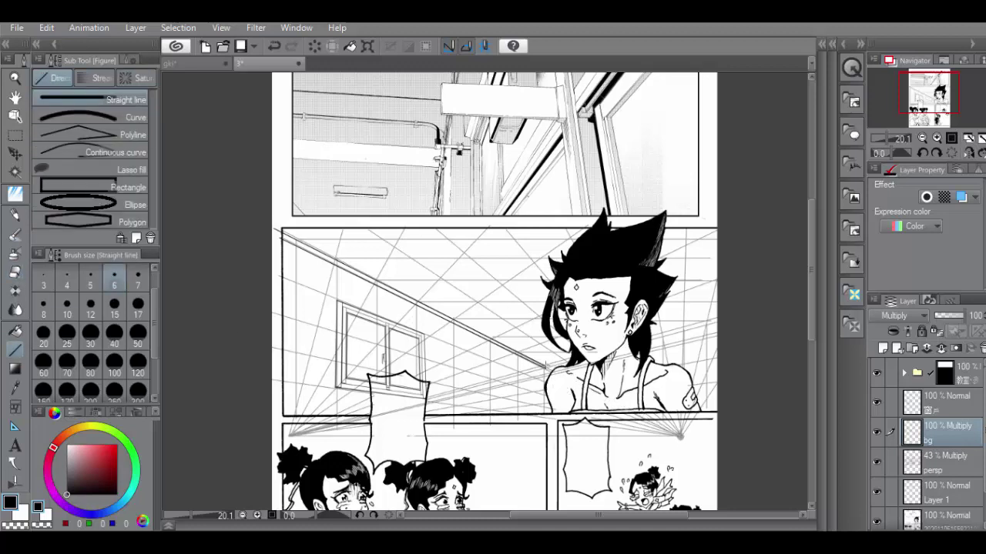
{"action": "key", "text": "ctrl+z"}
{"action": "left_click_drag", "start_coordinate": [747, 308], "coordinate": [740, 317]}
{"action": "key", "text": "ctrl+z"}
{"action": "left_click_drag", "start_coordinate": [548, 367], "coordinate": [753, 311]}
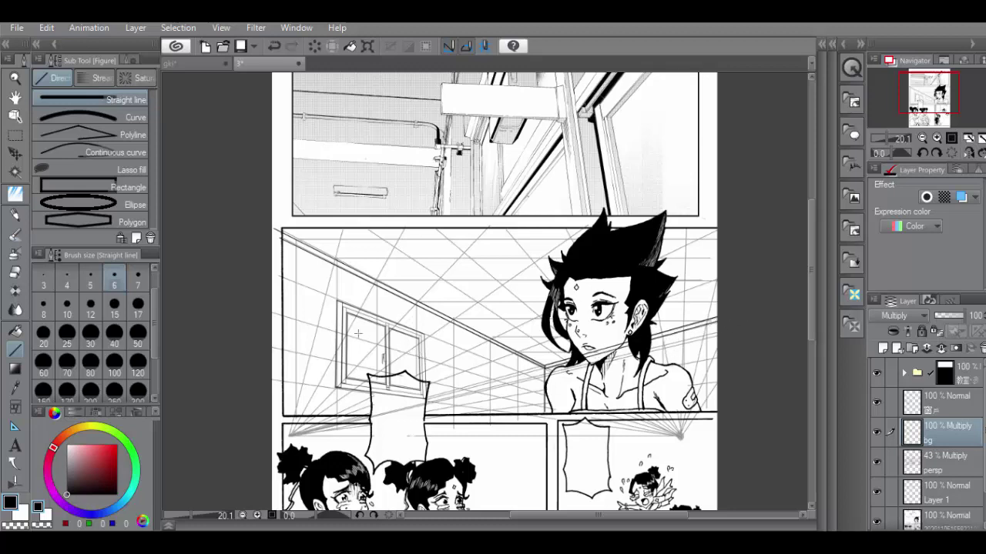
- Try thin vertical hatching at line size 4 on the wall behind the woman, undoing all of it
{"action": "left_click", "coordinate": [75, 284]}
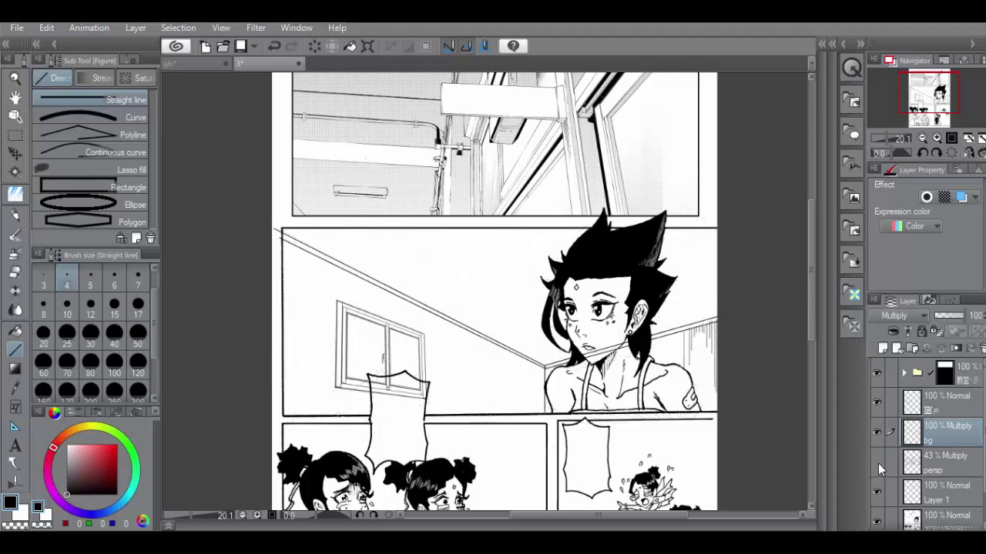
{"action": "key", "text": "ctrl+z"}
{"action": "key", "text": "ctrl+z"}
{"action": "key", "text": "ctrl+z"}
{"action": "key", "text": "ctrl+z"}
{"action": "key", "text": "ctrl+z"}
{"action": "key", "text": "ctrl+z"}
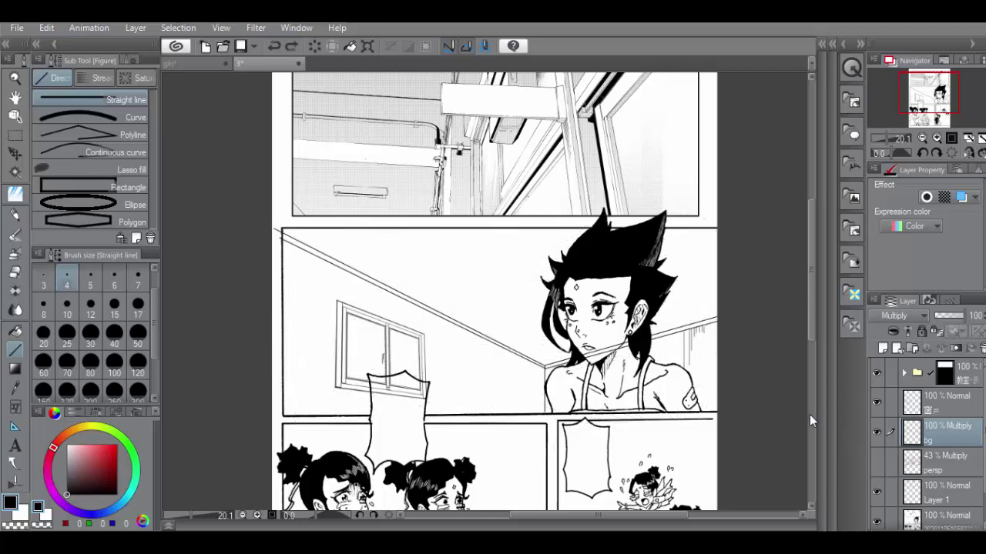
{"action": "key", "text": "ctrl+z"}
{"action": "key", "text": "ctrl+z"}
- Erase the ceiling edges behind the woman with the Rough eraser and try a horizontal line in their place
{"action": "key", "text": "e"}
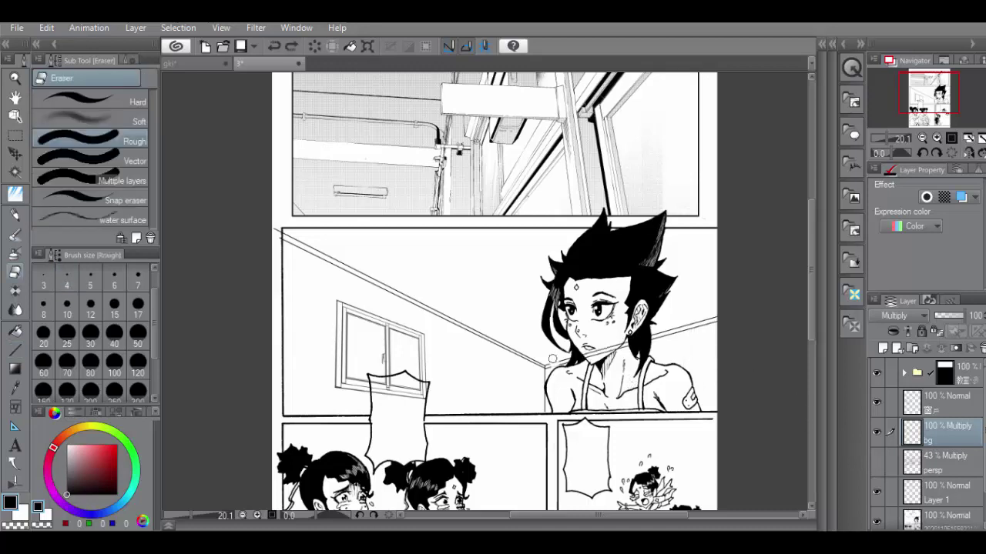
{"action": "mouse_move", "coordinate": [660, 338]}
{"action": "left_mouse_down"}
{"action": "mouse_move", "coordinate": [670, 330]}
{"action": "mouse_move", "coordinate": [652, 346]}
{"action": "left_mouse_up"}
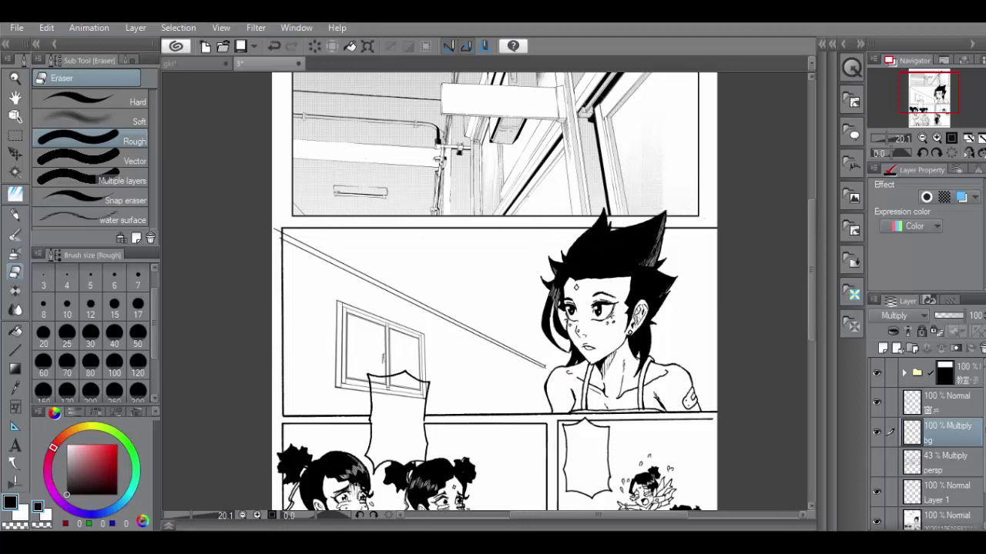
{"action": "key", "text": "u"}
{"action": "left_click_drag", "start_coordinate": [593, 365], "coordinate": [723, 365]}
{"action": "key", "text": "ctrl+z"}
{"action": "left_click", "coordinate": [941, 411]}
{"action": "left_click", "coordinate": [946, 437]}
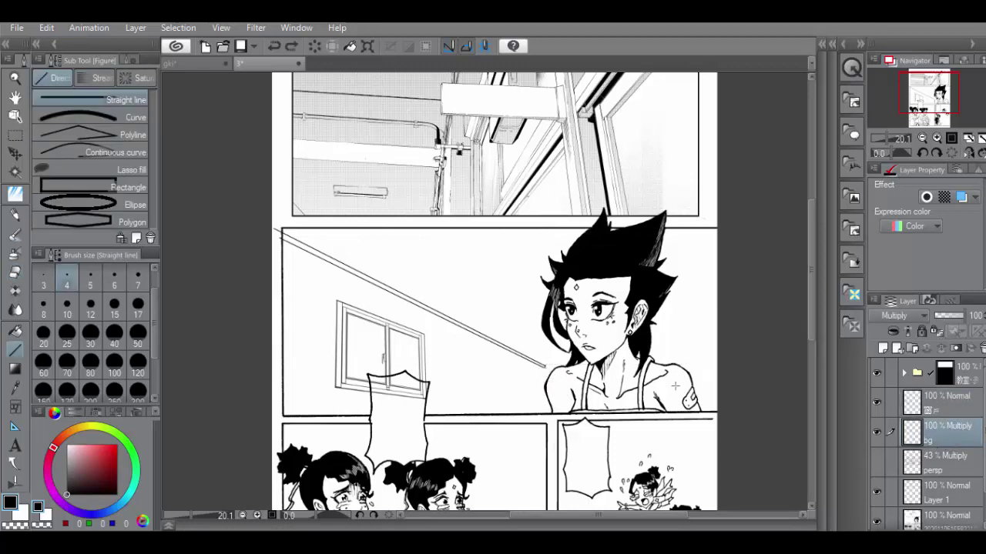
- Set the line size to 7 and draw horizontal back-wall edges from the ceiling corner, plus a vertical corner edge beside the woman's shoulder
{"action": "key", "text": "bracketright"}
{"action": "key", "text": "bracketright"}
{"action": "key", "text": "bracketright"}
{"action": "mouse_move", "coordinate": [546, 365]}
{"action": "left_mouse_down"}
{"action": "mouse_move", "coordinate": [727, 368]}
{"action": "mouse_move", "coordinate": [760, 382]}
{"action": "left_mouse_up"}
{"action": "key", "text": "ctrl+z"}
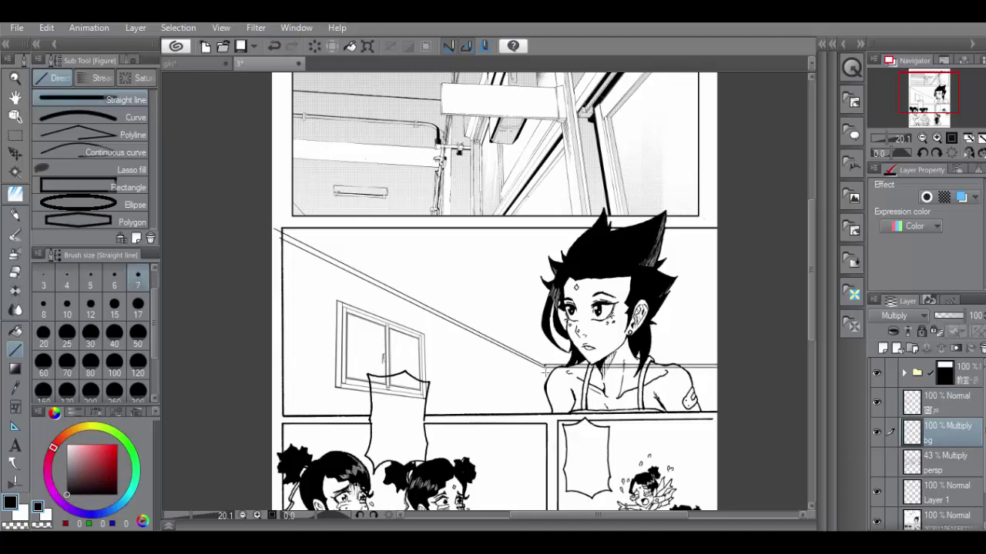
{"action": "left_click_drag", "start_coordinate": [545, 367], "coordinate": [545, 416]}
- Hide the window material's layer and return to the Straight line tool
{"action": "key", "text": "e"}
{"action": "left_click", "coordinate": [877, 402]}
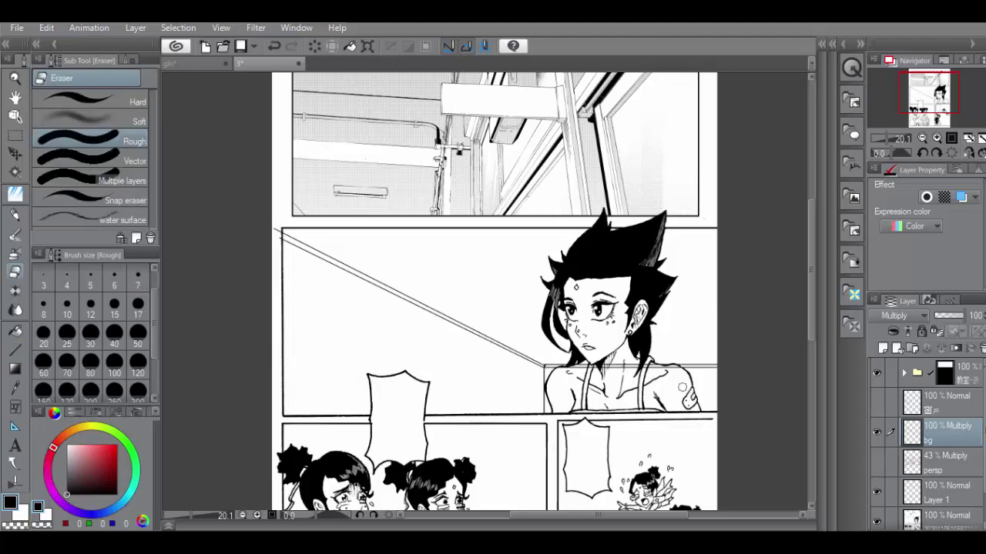
{"action": "key", "text": "u"}
- Draw five vertical lines down the left wall from the ceiling edge and a horizontal line across the back wall
{"action": "left_click_drag", "start_coordinate": [325, 261], "coordinate": [325, 416]}
{"action": "left_click_drag", "start_coordinate": [375, 285], "coordinate": [375, 378]}
{"action": "left_click_drag", "start_coordinate": [423, 310], "coordinate": [423, 385]}
{"action": "left_click_drag", "start_coordinate": [476, 333], "coordinate": [476, 408]}
{"action": "left_click_drag", "start_coordinate": [514, 354], "coordinate": [514, 422]}
{"action": "left_click_drag", "start_coordinate": [511, 350], "coordinate": [718, 350]}
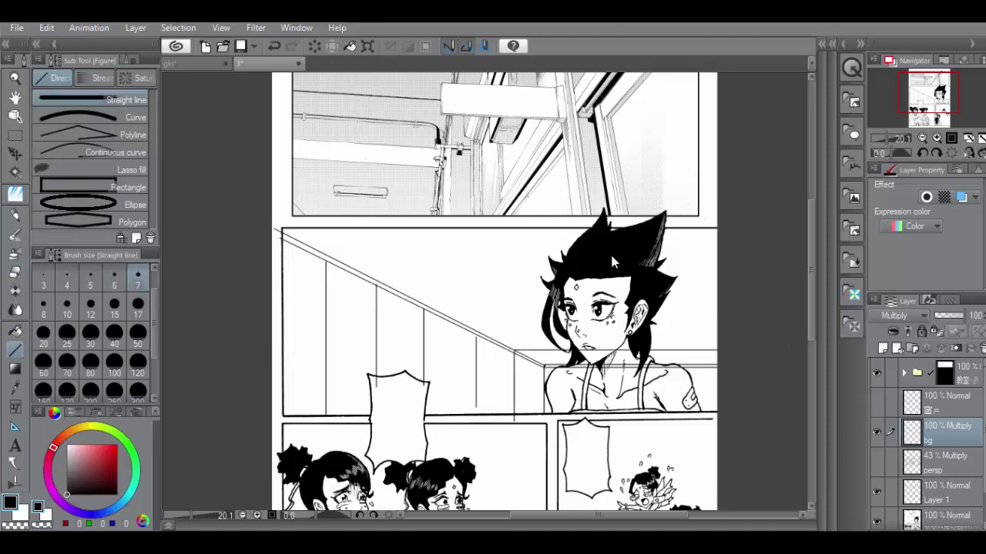
- Undo the room lines drawn on the bg layer and show the persp layer's grid again
{"action": "key", "text": "ctrl+z"}
{"action": "key", "text": "ctrl+z"}
{"action": "key", "text": "ctrl+z"}
{"action": "key", "text": "ctrl+z"}
{"action": "key", "text": "ctrl+z"}
{"action": "key", "text": "ctrl+z"}
{"action": "key", "text": "ctrl+z"}
{"action": "left_click", "coordinate": [876, 462]}
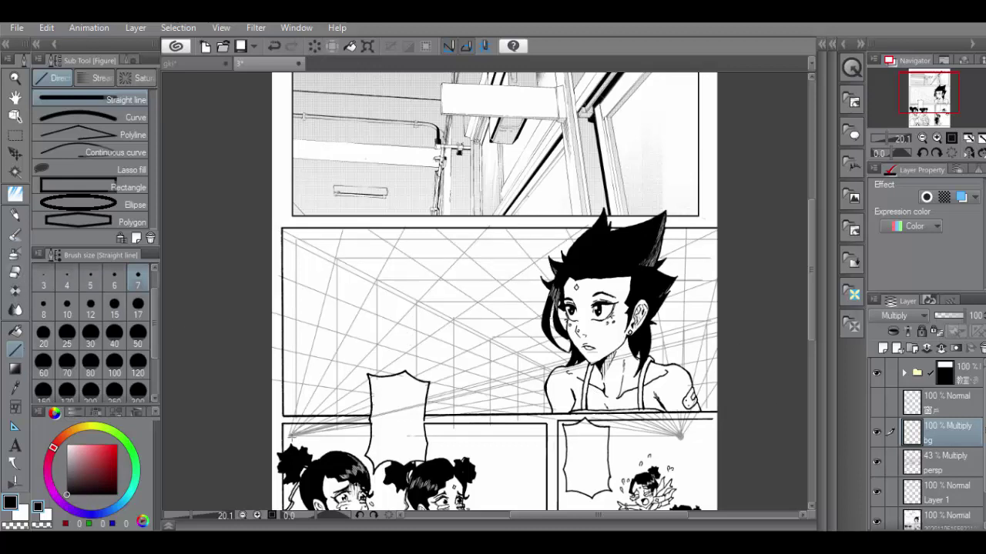
- Try a straight line from the left vanishing point toward the right border, first on the bg layer and again on the persp layer
{"action": "left_click_drag", "start_coordinate": [291, 438], "coordinate": [622, 319]}
{"action": "key", "text": "ctrl+z"}
{"action": "left_click", "coordinate": [942, 466]}
{"action": "mouse_move", "coordinate": [291, 436]}
{"action": "left_mouse_down"}
{"action": "mouse_move", "coordinate": [596, 335]}
{"action": "mouse_move", "coordinate": [768, 264]}
{"action": "left_mouse_up"}
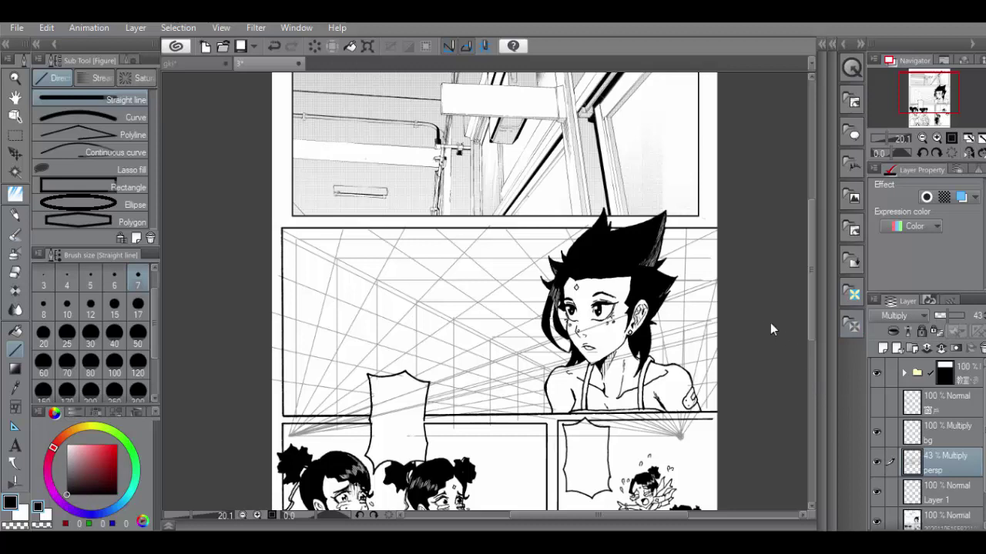
{"action": "key", "text": "ctrl+z"}
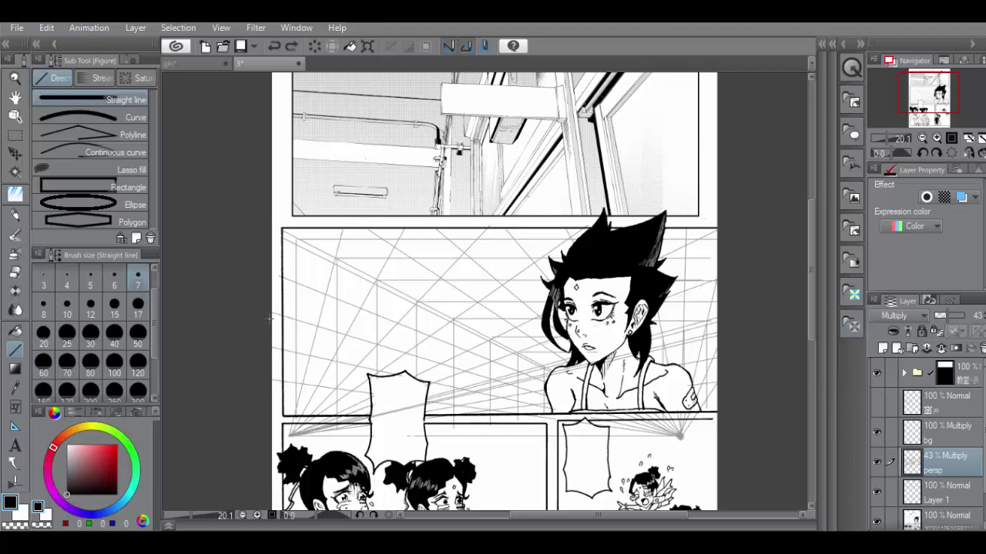
- Try several gently slanted lines across the second panel on the persp layer, undoing each
{"action": "left_click_drag", "start_coordinate": [270, 319], "coordinate": [270, 318]}
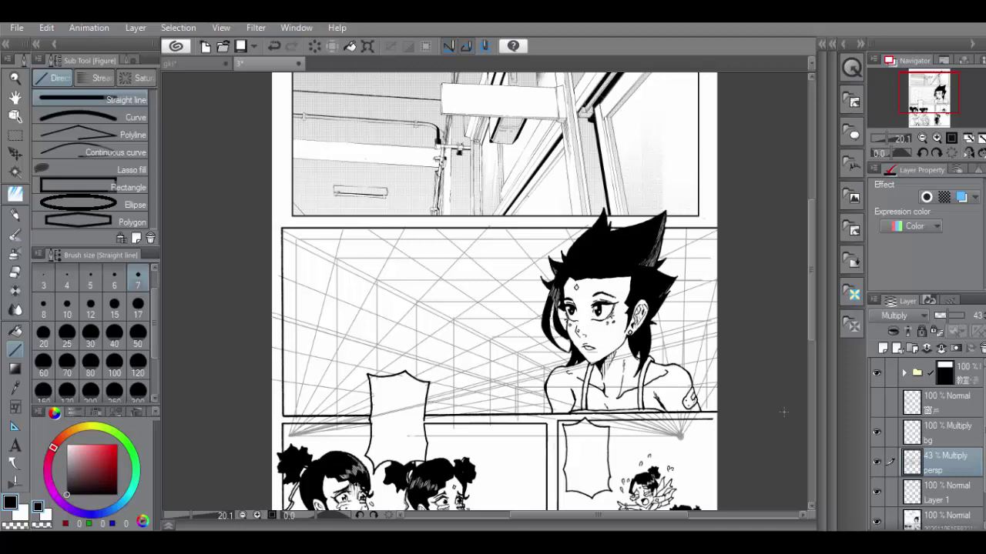
{"action": "key", "text": "ctrl+z"}
{"action": "left_click_drag", "start_coordinate": [283, 313], "coordinate": [697, 373]}
{"action": "key", "text": "ctrl+z"}
{"action": "left_click_drag", "start_coordinate": [298, 321], "coordinate": [687, 372]}
{"action": "key", "text": "ctrl+z"}
{"action": "left_click_drag", "start_coordinate": [378, 345], "coordinate": [711, 381]}
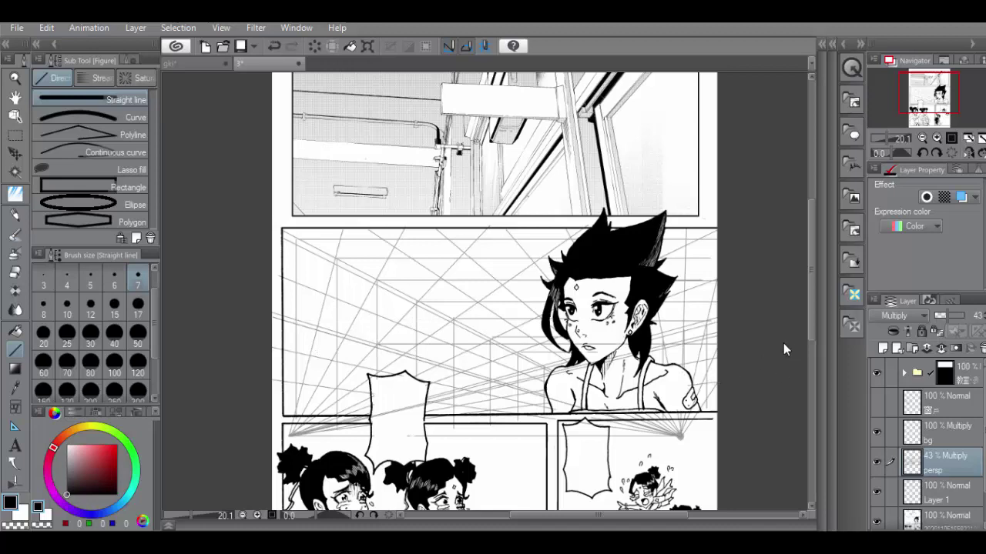
{"action": "key", "text": "ctrl+z"}
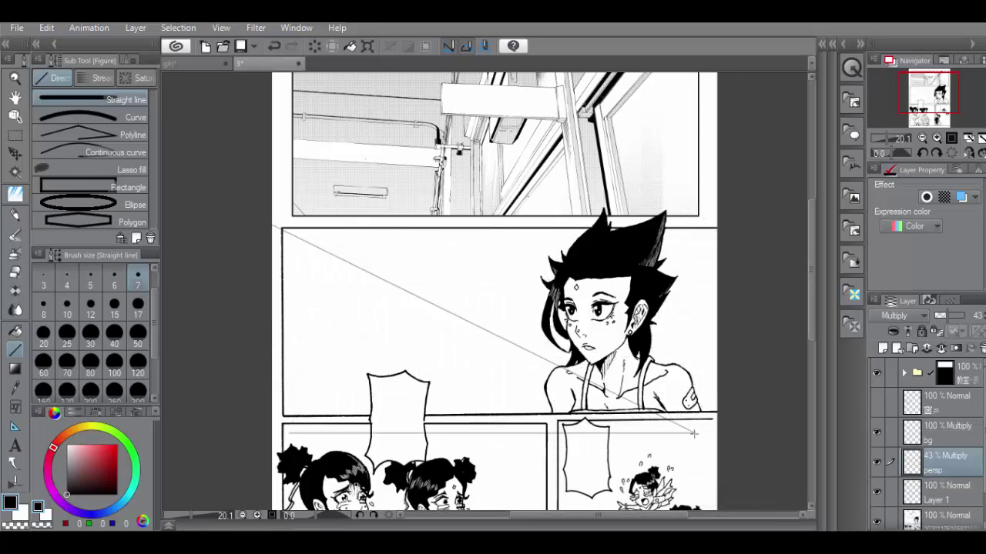
- Draw straight lines fanning from a vanishing point below the second panel's lower-right corner to its left and upper borders
{"action": "mouse_move", "coordinate": [694, 433]}
{"action": "left_mouse_down"}
{"action": "mouse_move", "coordinate": [315, 304]}
{"action": "mouse_move", "coordinate": [268, 255]}
{"action": "left_mouse_up"}
{"action": "left_click_drag", "start_coordinate": [693, 434], "coordinate": [409, 228]}
{"action": "left_click_drag", "start_coordinate": [615, 357], "coordinate": [468, 233]}
{"action": "left_click_drag", "start_coordinate": [695, 433], "coordinate": [512, 230]}
{"action": "key", "text": "ctrl+z"}
{"action": "left_click_drag", "start_coordinate": [695, 433], "coordinate": [523, 233]}
{"action": "left_click_drag", "start_coordinate": [693, 434], "coordinate": [544, 225]}
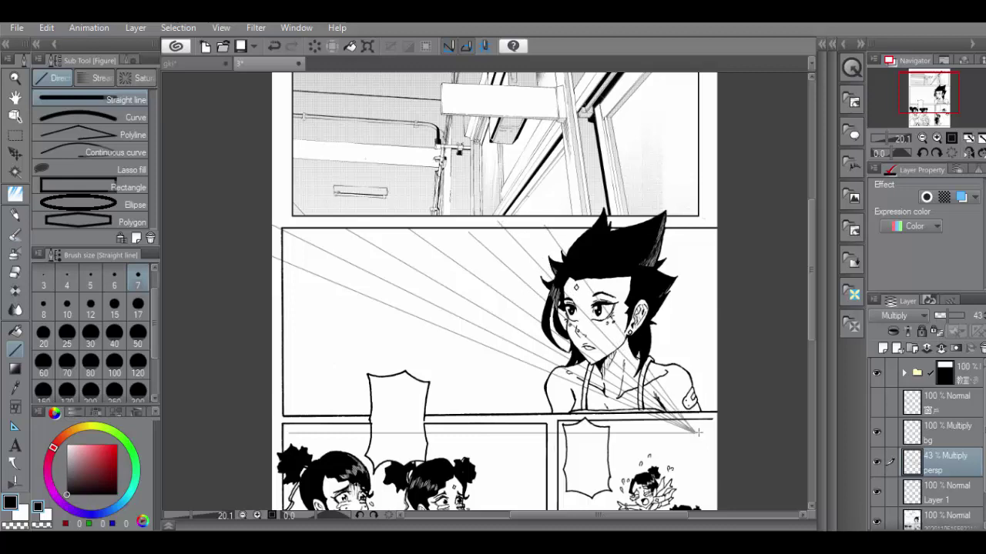
{"action": "left_click_drag", "start_coordinate": [693, 433], "coordinate": [575, 229]}
{"action": "left_click_drag", "start_coordinate": [693, 433], "coordinate": [267, 297]}
- Extend the fan with lines to the panel's upper-right area and right border, plus two toward its lower-left side
{"action": "left_click_drag", "start_coordinate": [693, 434], "coordinate": [621, 230]}
{"action": "key", "text": "ctrl+z"}
{"action": "left_click_drag", "start_coordinate": [694, 433], "coordinate": [624, 237]}
{"action": "key", "text": "ctrl+z"}
{"action": "left_click_drag", "start_coordinate": [694, 433], "coordinate": [663, 226]}
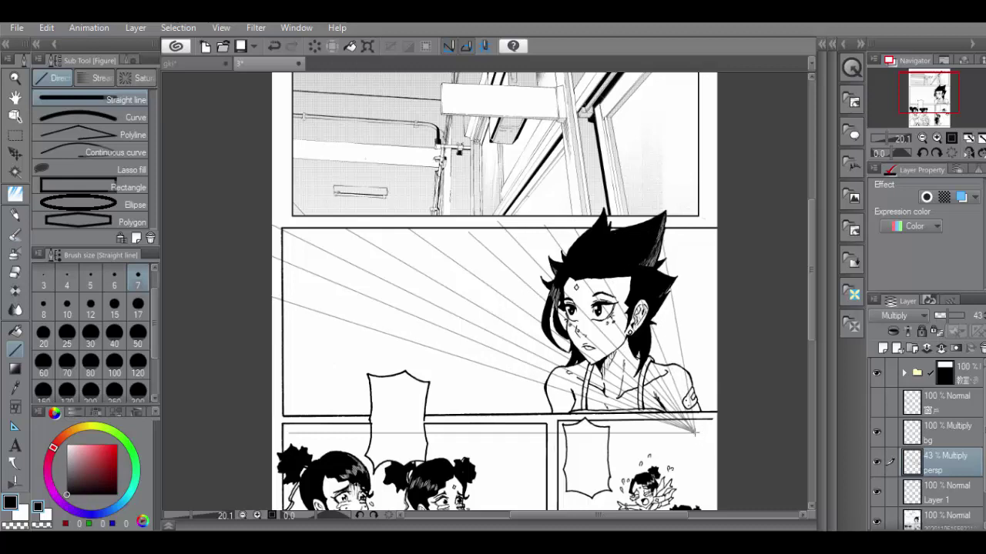
{"action": "left_click_drag", "start_coordinate": [694, 433], "coordinate": [690, 229]}
{"action": "left_click_drag", "start_coordinate": [694, 434], "coordinate": [717, 249]}
{"action": "left_click_drag", "start_coordinate": [695, 432], "coordinate": [734, 314]}
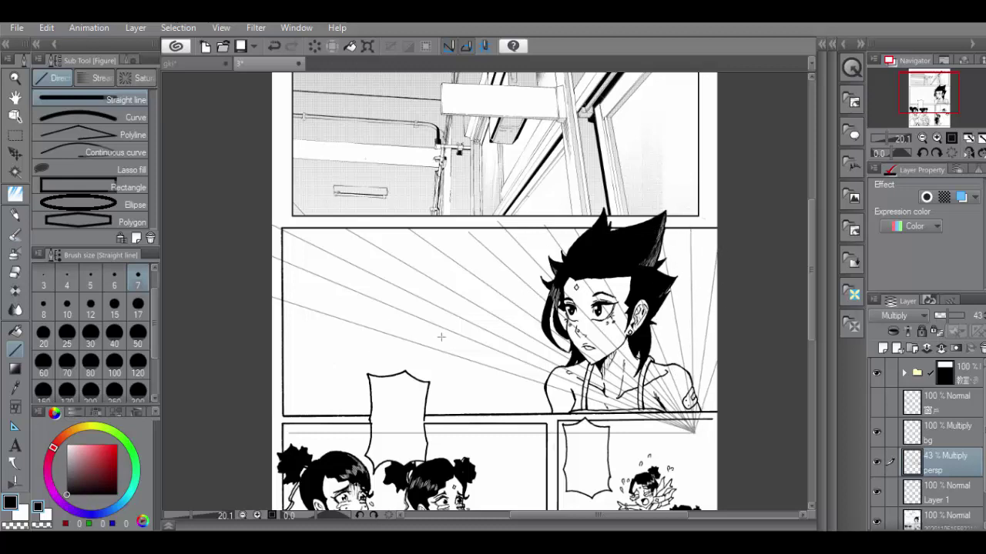
{"action": "left_click_drag", "start_coordinate": [631, 417], "coordinate": [253, 328]}
{"action": "left_click_drag", "start_coordinate": [695, 432], "coordinate": [256, 359]}
- Erase the fanned perspective lines over the woman and across the second panel with the Rough eraser
{"action": "left_click", "coordinate": [17, 275]}
{"action": "mouse_move", "coordinate": [595, 271]}
{"action": "left_mouse_down"}
{"action": "mouse_move", "coordinate": [612, 381]}
{"action": "mouse_move", "coordinate": [562, 400]}
{"action": "mouse_move", "coordinate": [650, 412]}
{"action": "left_mouse_up"}
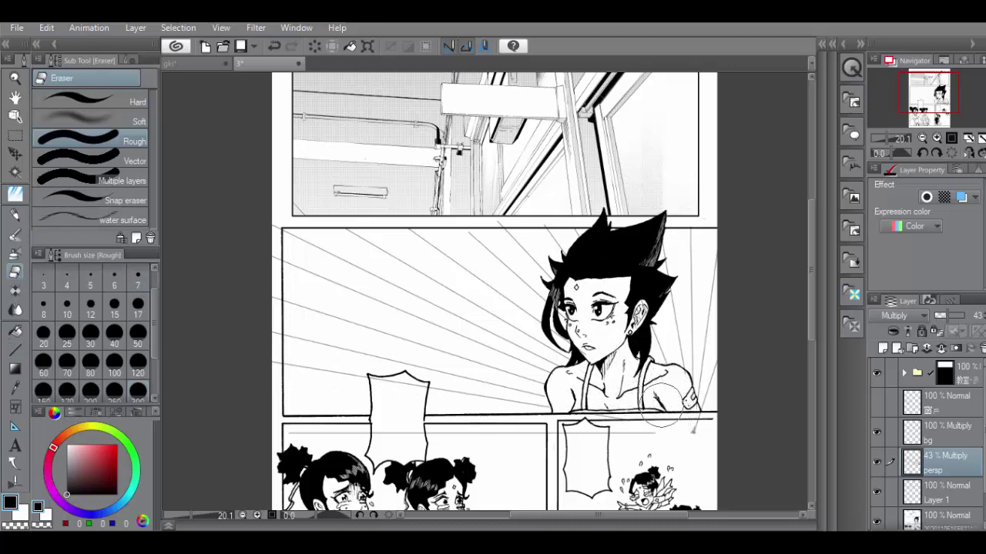
{"action": "key", "text": "ctrl+z"}
{"action": "mouse_move", "coordinate": [603, 346]}
{"action": "left_mouse_down"}
{"action": "mouse_move", "coordinate": [611, 299]}
{"action": "mouse_move", "coordinate": [667, 395]}
{"action": "mouse_move", "coordinate": [657, 393]}
{"action": "mouse_move", "coordinate": [693, 396]}
{"action": "mouse_move", "coordinate": [655, 385]}
{"action": "mouse_move", "coordinate": [639, 354]}
{"action": "mouse_move", "coordinate": [570, 389]}
{"action": "mouse_move", "coordinate": [496, 363]}
{"action": "mouse_move", "coordinate": [428, 367]}
{"action": "left_mouse_up"}
{"action": "mouse_move", "coordinate": [268, 300]}
{"action": "left_mouse_down"}
{"action": "mouse_move", "coordinate": [333, 345]}
{"action": "mouse_move", "coordinate": [274, 300]}
{"action": "mouse_move", "coordinate": [305, 339]}
{"action": "mouse_move", "coordinate": [406, 375]}
{"action": "left_mouse_up"}
{"action": "mouse_move", "coordinate": [492, 325]}
{"action": "left_mouse_down"}
{"action": "mouse_move", "coordinate": [660, 318]}
{"action": "mouse_move", "coordinate": [632, 290]}
{"action": "mouse_move", "coordinate": [671, 329]}
{"action": "mouse_move", "coordinate": [426, 336]}
{"action": "mouse_move", "coordinate": [445, 347]}
{"action": "mouse_move", "coordinate": [588, 340]}
{"action": "mouse_move", "coordinate": [493, 327]}
{"action": "left_mouse_up"}
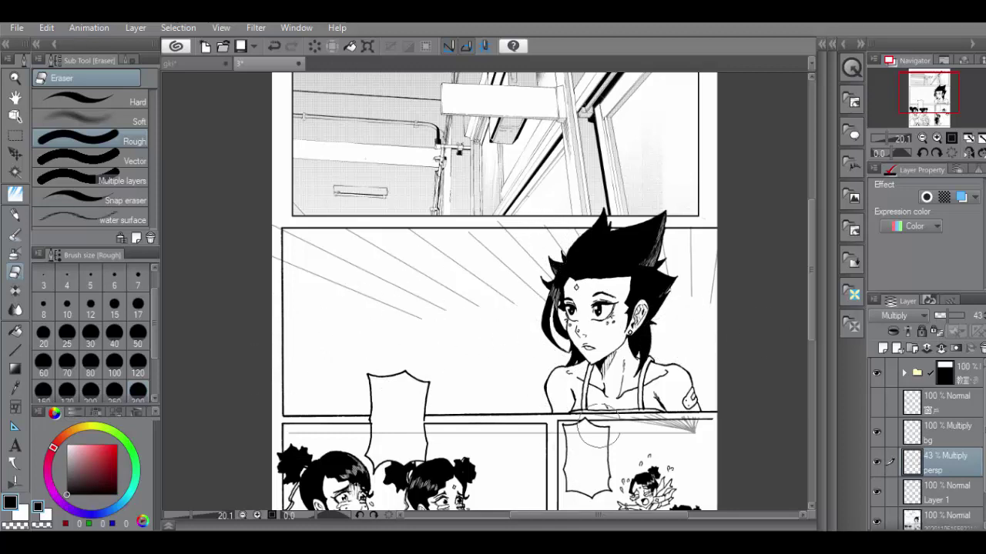
- Draw straight ceiling lines on the persp layer slanting from the second panel's upper border down to its right border
{"action": "left_click", "coordinate": [915, 499]}
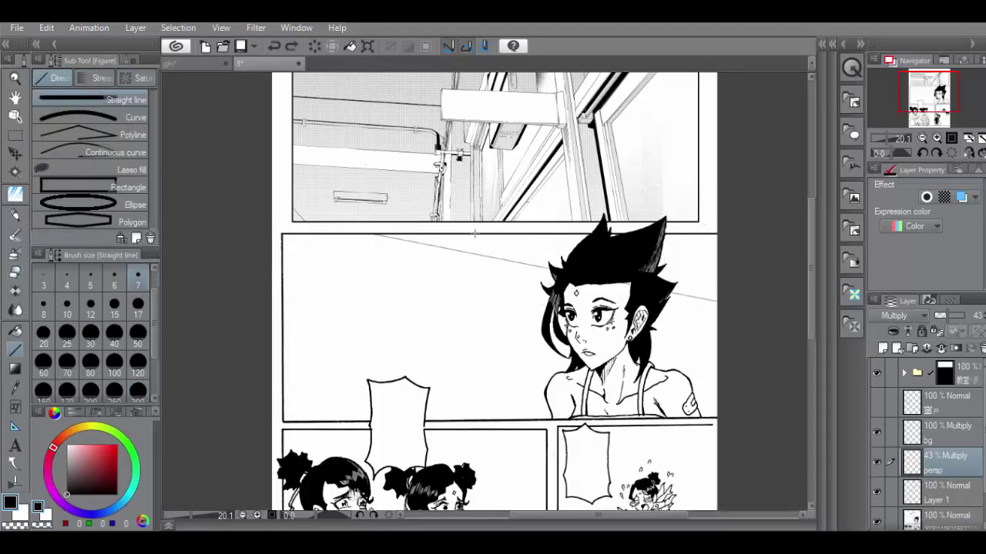
{"action": "left_click_drag", "start_coordinate": [497, 238], "coordinate": [722, 294]}
{"action": "left_click_drag", "start_coordinate": [560, 235], "coordinate": [734, 292]}
{"action": "left_click_drag", "start_coordinate": [605, 236], "coordinate": [753, 291]}
{"action": "key", "text": "ctrl+z"}
{"action": "mouse_move", "coordinate": [621, 235]}
{"action": "left_mouse_down"}
{"action": "mouse_move", "coordinate": [735, 267]}
{"action": "mouse_move", "coordinate": [735, 280]}
{"action": "left_mouse_up"}
{"action": "left_click", "coordinate": [273, 45]}
{"action": "left_click_drag", "start_coordinate": [665, 236], "coordinate": [729, 277]}
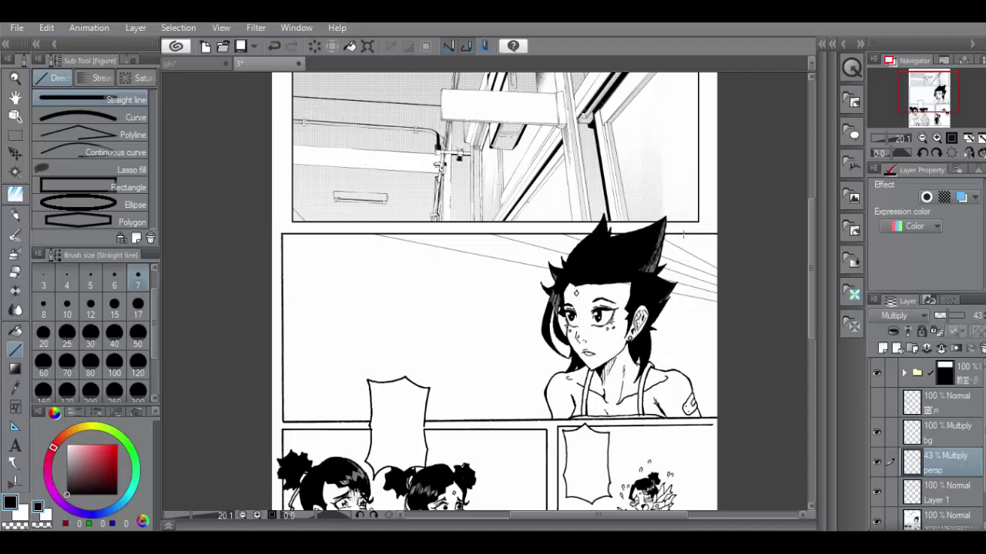
{"action": "left_click_drag", "start_coordinate": [685, 235], "coordinate": [729, 255]}
- Try a vertical wall line from the second panel's upper border down beside the speech bubble, undoing it
{"action": "mouse_move", "coordinate": [361, 235]}
{"action": "left_mouse_down"}
{"action": "mouse_move", "coordinate": [738, 313]}
{"action": "mouse_move", "coordinate": [361, 235]}
{"action": "mouse_move", "coordinate": [378, 339]}
{"action": "mouse_move", "coordinate": [361, 400]}
{"action": "left_mouse_up"}
{"action": "left_click", "coordinate": [274, 49]}
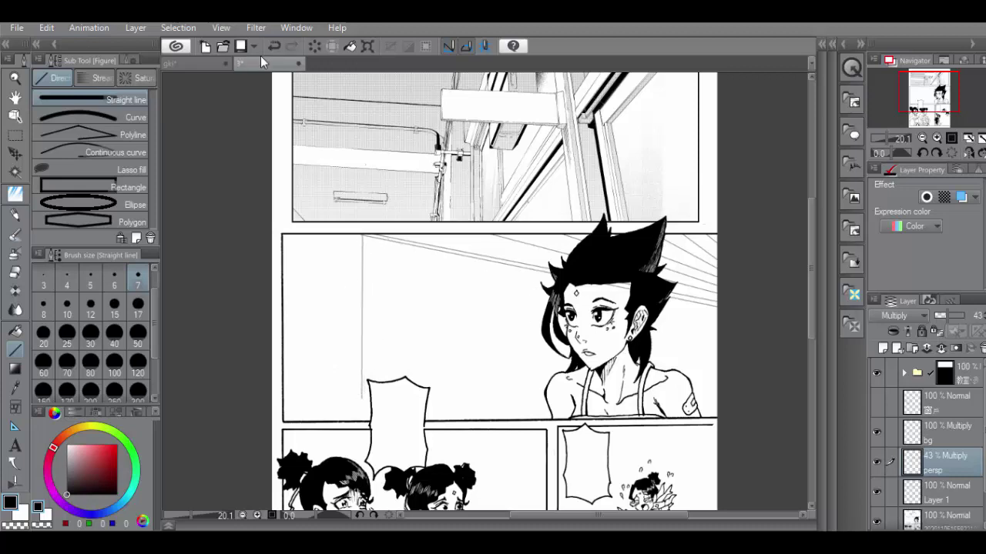
{"action": "left_click", "coordinate": [271, 47]}
{"action": "left_click", "coordinate": [15, 272]}
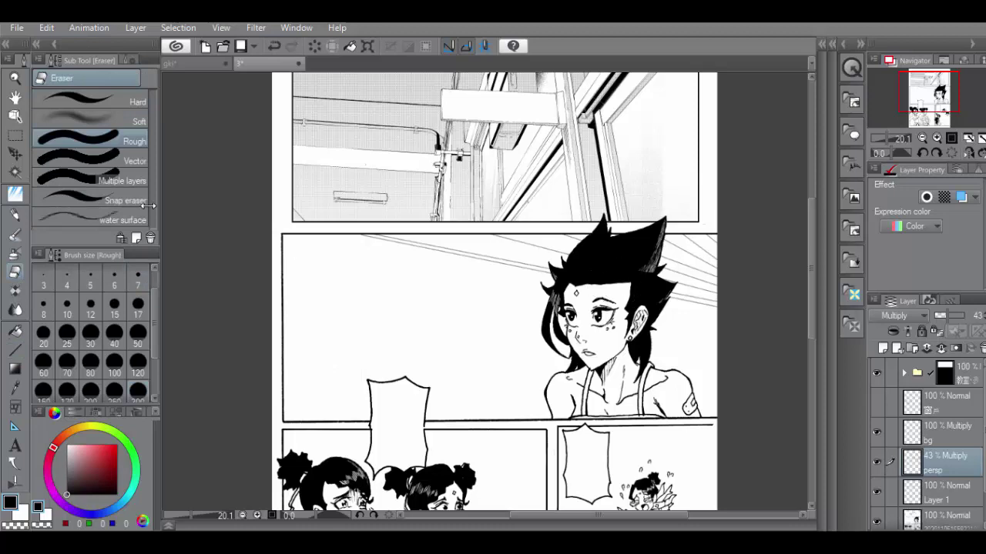
- Draw horizontal cross lines over the slanted ceiling lines, running behind the woman's hair to the right border
{"action": "key", "text": "u"}
{"action": "left_click_drag", "start_coordinate": [473, 255], "coordinate": [748, 255]}
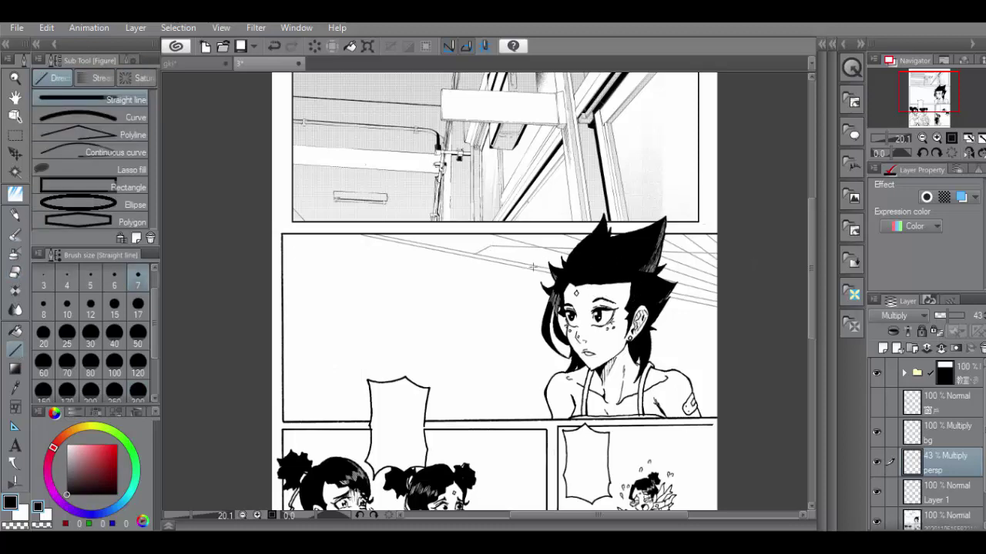
{"action": "left_click", "coordinate": [274, 46]}
{"action": "left_click_drag", "start_coordinate": [438, 237], "coordinate": [743, 236]}
{"action": "left_click_drag", "start_coordinate": [563, 259], "coordinate": [759, 270]}
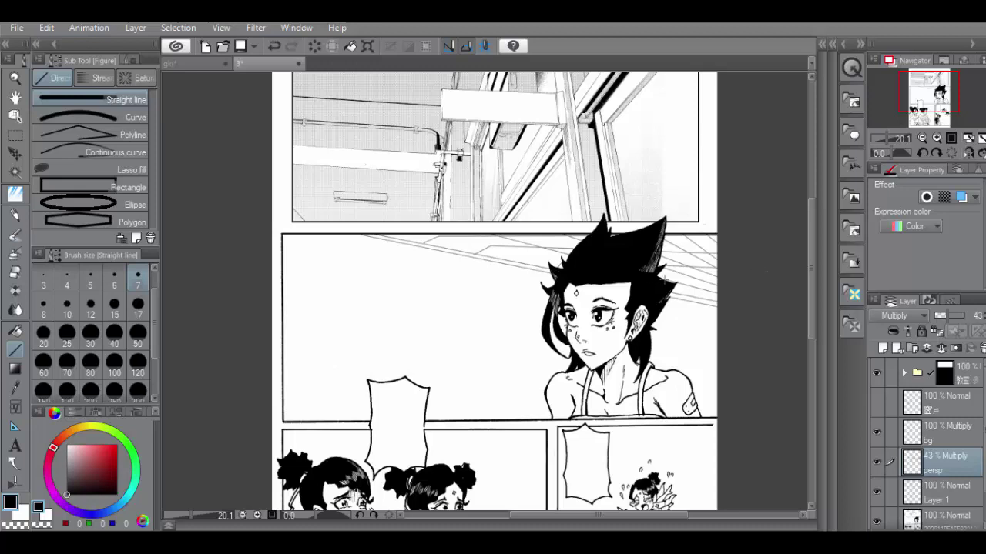
- Add the lower horizontal cross lines of the ceiling between the woman's hair and the panel's right border
{"action": "left_click_drag", "start_coordinate": [664, 279], "coordinate": [778, 280]}
{"action": "left_click_drag", "start_coordinate": [664, 290], "coordinate": [750, 292]}
{"action": "key", "text": "ctrl+z"}
{"action": "left_click", "coordinate": [556, 261]}
{"action": "left_click", "coordinate": [274, 47]}
{"action": "left_click", "coordinate": [273, 46]}
{"action": "left_click_drag", "start_coordinate": [646, 277], "coordinate": [760, 278]}
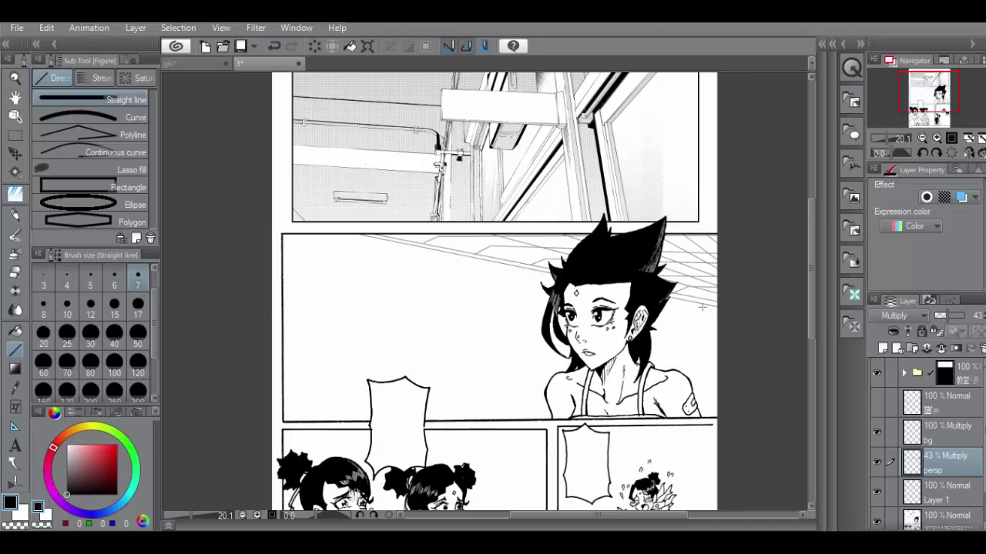
- Try another slanted ceiling line from the upper border toward the right border, undoing it
{"action": "left_click_drag", "start_coordinate": [465, 234], "coordinate": [707, 293]}
{"action": "left_click", "coordinate": [273, 46]}
- Switch to the Soft eraser and set the persp layer's opacity to 79%
{"action": "left_click", "coordinate": [14, 271]}
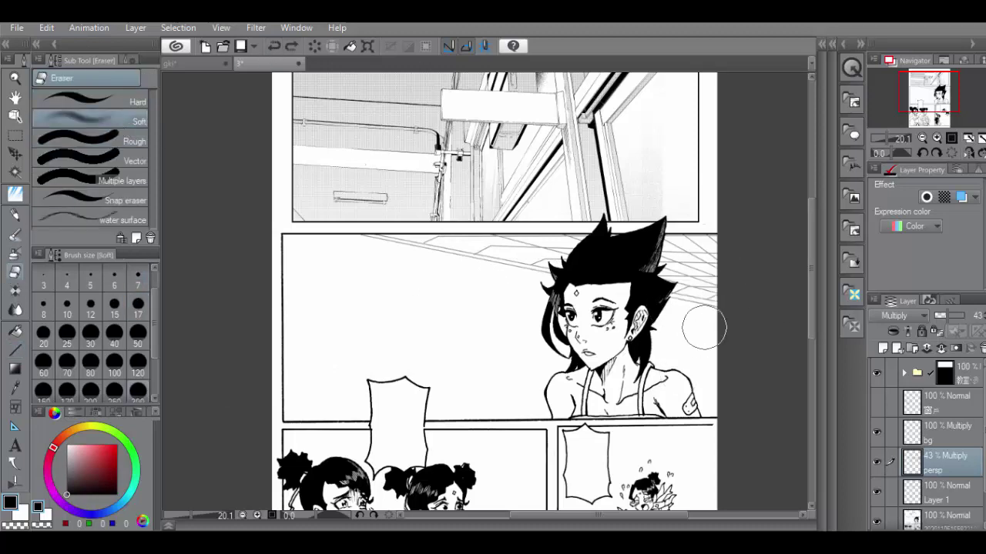
{"action": "mouse_move", "coordinate": [955, 317]}
{"action": "left_mouse_down"}
{"action": "mouse_move", "coordinate": [979, 321]}
{"action": "mouse_move", "coordinate": [953, 332]}
{"action": "left_mouse_up"}
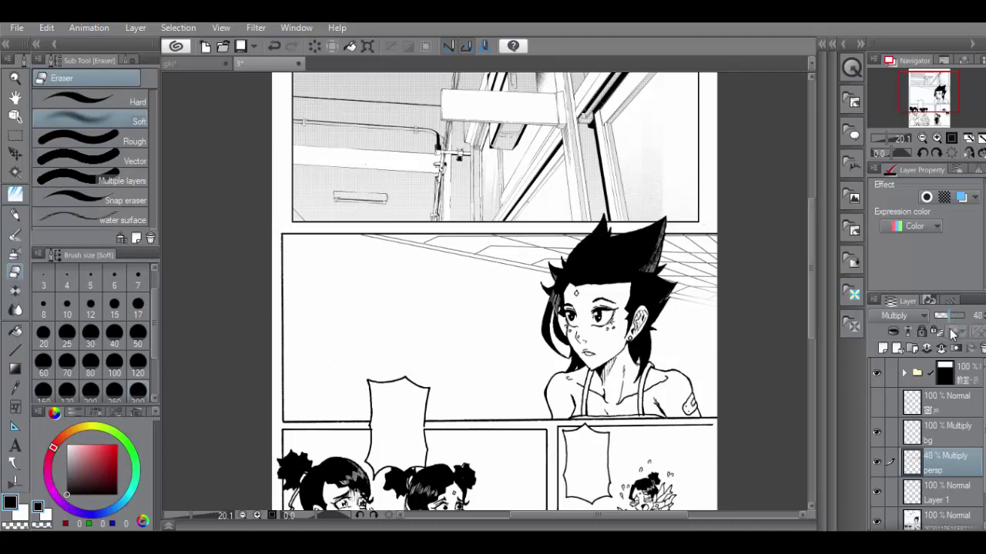
{"action": "left_click_drag", "start_coordinate": [952, 333], "coordinate": [958, 336]}
{"action": "left_click", "coordinate": [274, 47]}
{"action": "left_click", "coordinate": [274, 47]}
{"action": "left_click", "coordinate": [274, 47]}
{"action": "left_click", "coordinate": [958, 318]}
{"action": "mouse_move", "coordinate": [810, 235]}
{"action": "left_mouse_down"}
{"action": "mouse_move", "coordinate": [809, 209]}
{"action": "mouse_move", "coordinate": [821, 223]}
{"action": "left_mouse_up"}
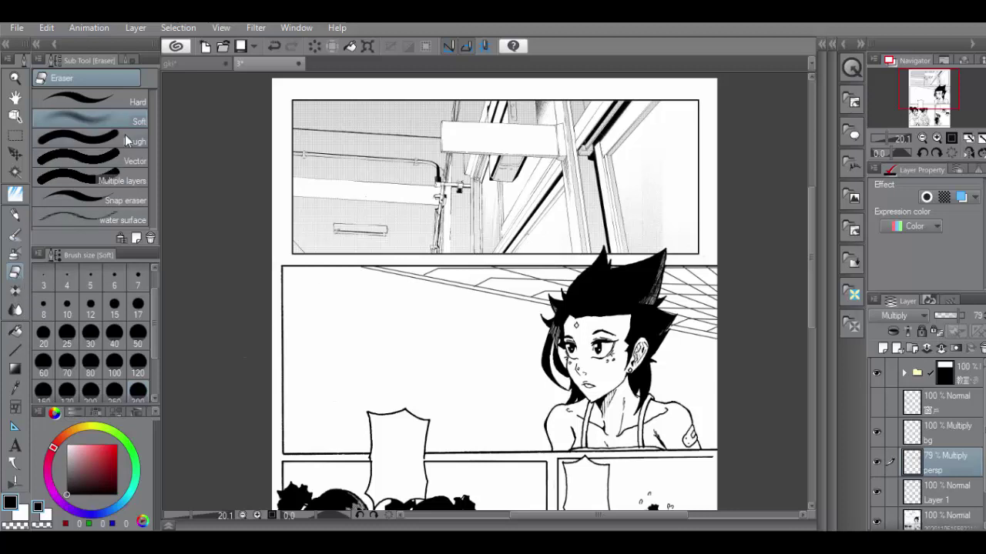
- Erase the upper ceiling lines between the woman's hair and the border with the Rough eraser and redraw them as straight lines
{"action": "left_click", "coordinate": [92, 141]}
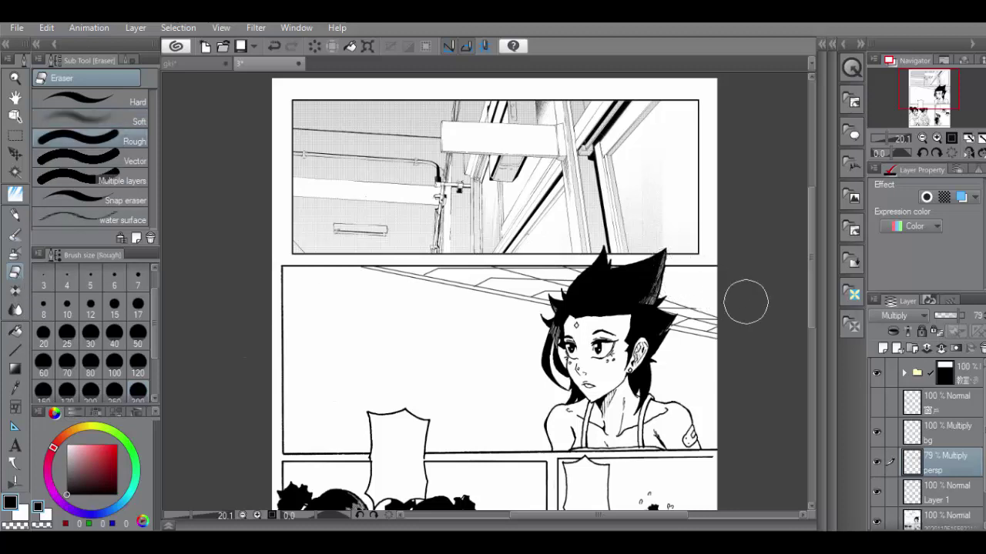
{"action": "left_click", "coordinate": [14, 349]}
{"action": "scroll", "coordinate": [754, 309], "scroll_direction": "right", "scroll_amount": 3}
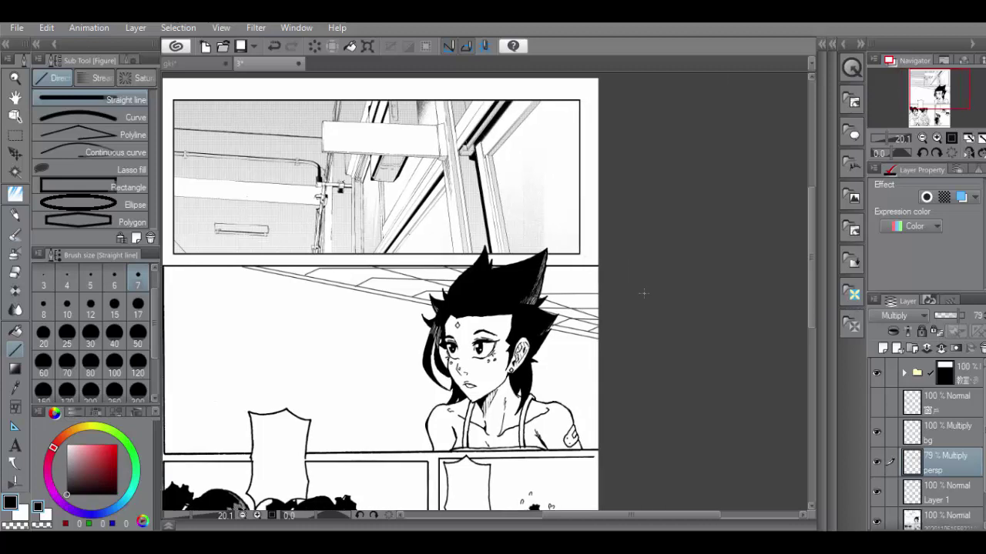
{"action": "left_click_drag", "start_coordinate": [529, 276], "coordinate": [692, 278]}
{"action": "key", "text": "ctrl+z"}
{"action": "left_click_drag", "start_coordinate": [537, 272], "coordinate": [616, 316]}
{"action": "key", "text": "ctrl+z"}
{"action": "left_click_drag", "start_coordinate": [664, 516], "coordinate": [622, 516]}
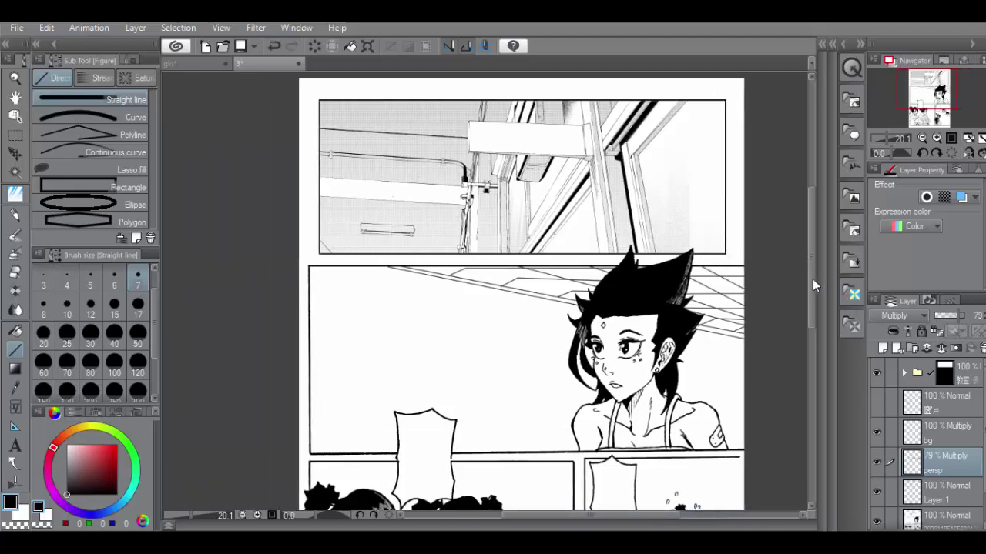
- Set the straight line size to 4 and draw short vertical strokes below the ceiling between the woman's hair and the border
{"action": "mouse_move", "coordinate": [808, 276]}
{"action": "left_mouse_down"}
{"action": "mouse_move", "coordinate": [818, 323]}
{"action": "mouse_move", "coordinate": [836, 303]}
{"action": "left_mouse_up"}
{"action": "key", "text": "bracketleft"}
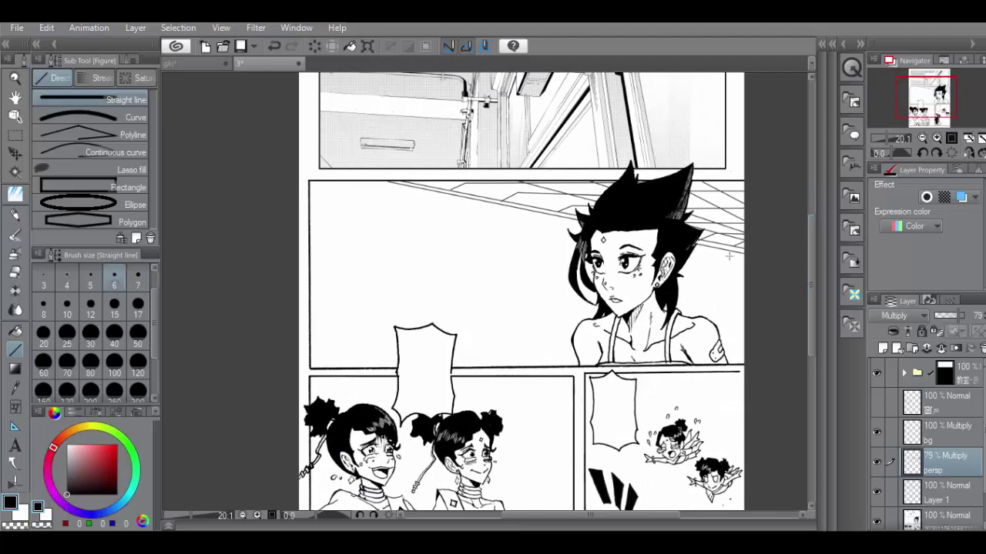
{"action": "key", "text": "bracketleft"}
{"action": "key", "text": "bracketleft"}
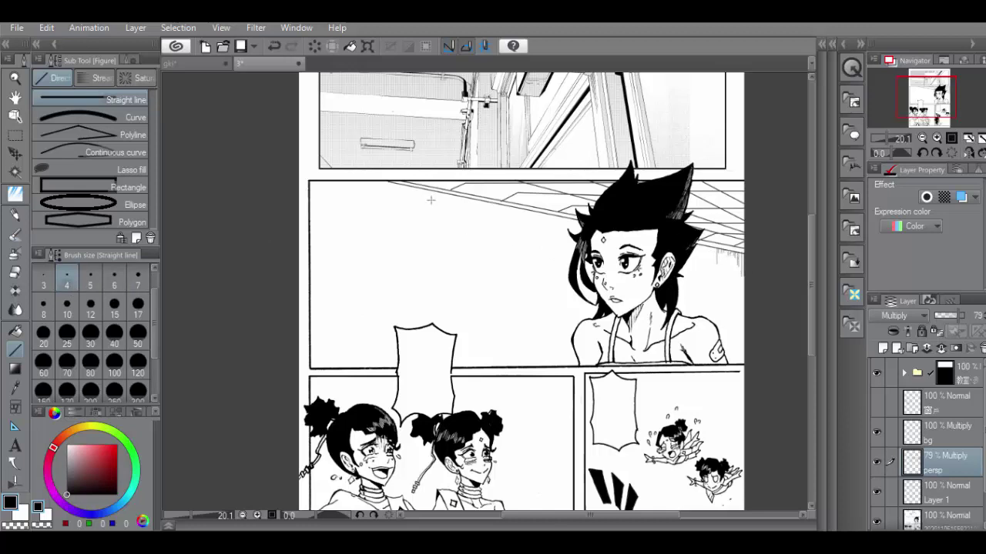
- Show the window layer and distort the window's corners to follow the ceiling perspective in the second panel
{"action": "left_click", "coordinate": [876, 402]}
{"action": "left_click", "coordinate": [939, 436]}
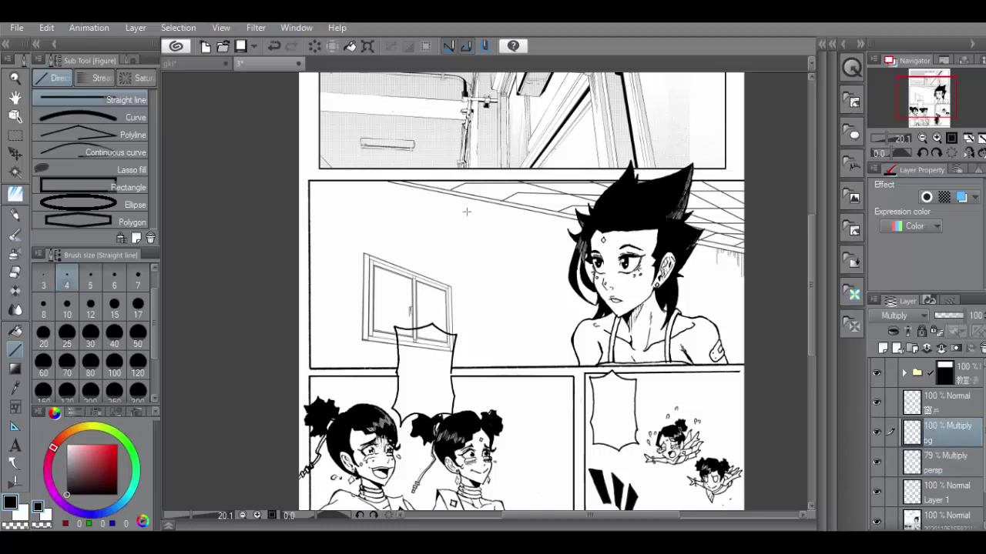
{"action": "left_click", "coordinate": [367, 46]}
{"action": "left_click", "coordinate": [536, 214]}
{"action": "left_click", "coordinate": [937, 410]}
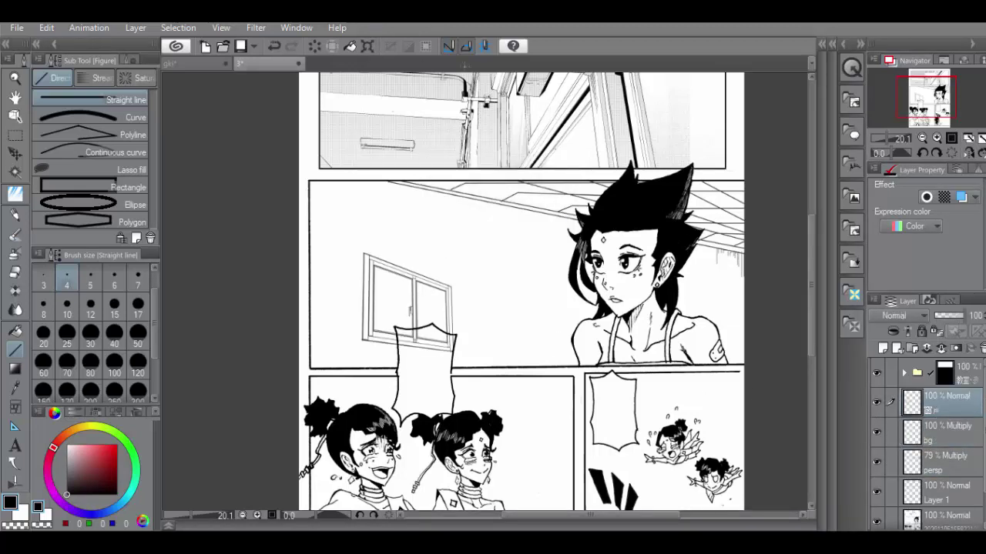
{"action": "left_click", "coordinate": [367, 45]}
{"action": "mouse_move", "coordinate": [456, 249]}
{"action": "left_mouse_down"}
{"action": "mouse_move", "coordinate": [478, 232]}
{"action": "mouse_move", "coordinate": [464, 236]}
{"action": "left_mouse_up"}
{"action": "mouse_move", "coordinate": [361, 352]}
{"action": "left_mouse_down"}
{"action": "mouse_move", "coordinate": [387, 332]}
{"action": "mouse_move", "coordinate": [354, 356]}
{"action": "left_mouse_up"}
{"action": "left_click_drag", "start_coordinate": [457, 355], "coordinate": [478, 356]}
{"action": "left_click_drag", "start_coordinate": [361, 252], "coordinate": [358, 230]}
{"action": "left_click_drag", "start_coordinate": [417, 358], "coordinate": [413, 332]}
{"action": "left_click", "coordinate": [433, 357]}
- Replace the window layer with a window material placed in the second panel
{"action": "left_click_drag", "start_coordinate": [975, 411], "coordinate": [983, 349]}
{"action": "left_click", "coordinate": [851, 261]}
{"action": "left_click_drag", "start_coordinate": [829, 85], "coordinate": [851, 309]}
{"action": "mouse_move", "coordinate": [756, 117]}
{"action": "left_mouse_down"}
{"action": "mouse_move", "coordinate": [454, 271]}
{"action": "mouse_move", "coordinate": [531, 233]}
{"action": "left_mouse_up"}
{"action": "left_click", "coordinate": [851, 262]}
- Try to enlarge and distort the window beneath the slanted ceiling line, undoing both the transformation and the window's placement
{"action": "left_click", "coordinate": [367, 47]}
{"action": "mouse_move", "coordinate": [499, 295]}
{"action": "left_mouse_down"}
{"action": "mouse_move", "coordinate": [467, 255]}
{"action": "mouse_move", "coordinate": [510, 288]}
{"action": "mouse_move", "coordinate": [515, 274]}
{"action": "mouse_move", "coordinate": [504, 286]}
{"action": "left_mouse_up"}
{"action": "key", "text": "ctrl+z"}
{"action": "key", "text": "ctrl+z"}
{"action": "left_click_drag", "start_coordinate": [499, 193], "coordinate": [502, 212]}
{"action": "left_click_drag", "start_coordinate": [385, 193], "coordinate": [387, 188]}
{"action": "left_click_drag", "start_coordinate": [500, 278], "coordinate": [529, 309]}
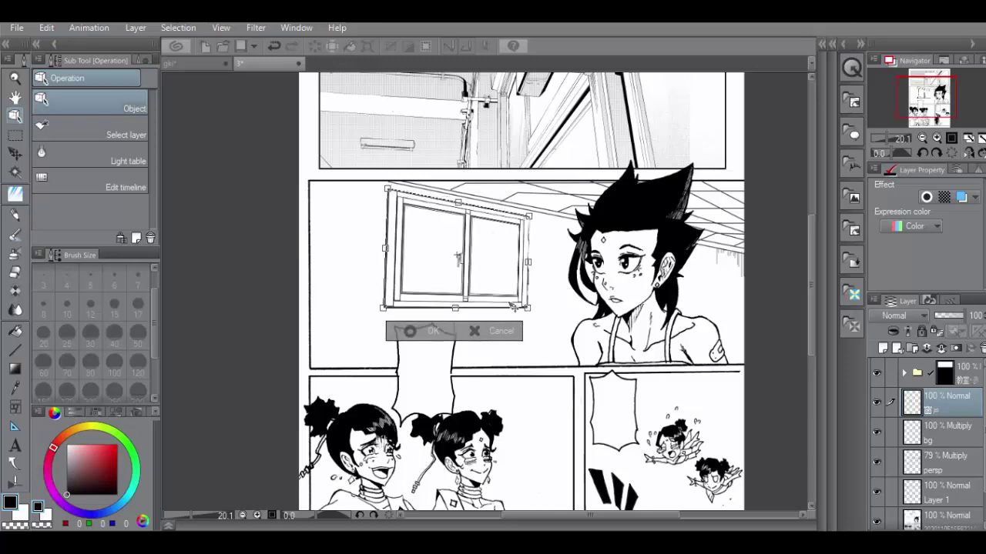
{"action": "left_click_drag", "start_coordinate": [458, 258], "coordinate": [472, 258]}
{"action": "left_click", "coordinate": [446, 335]}
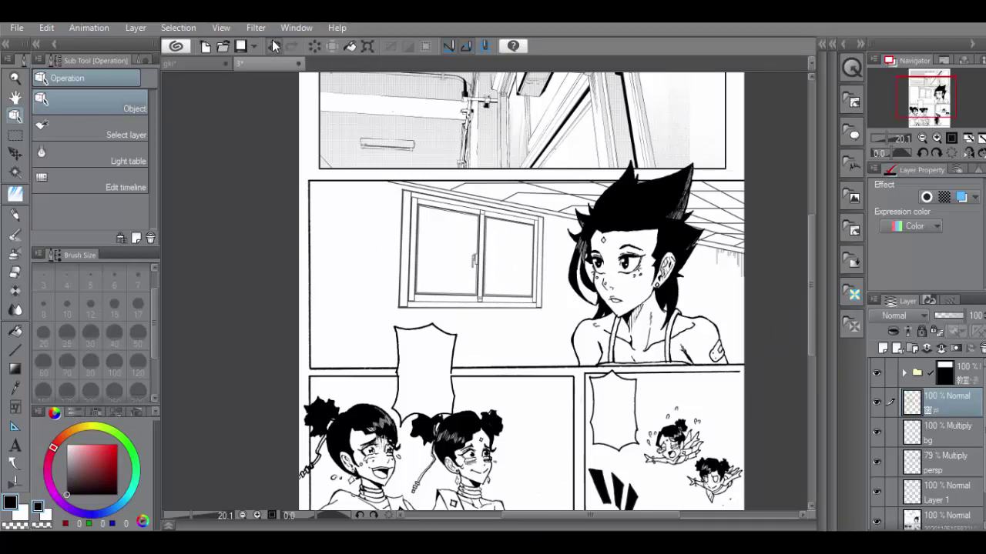
{"action": "key", "text": "ctrl+z"}
{"action": "key", "text": "ctrl+z"}
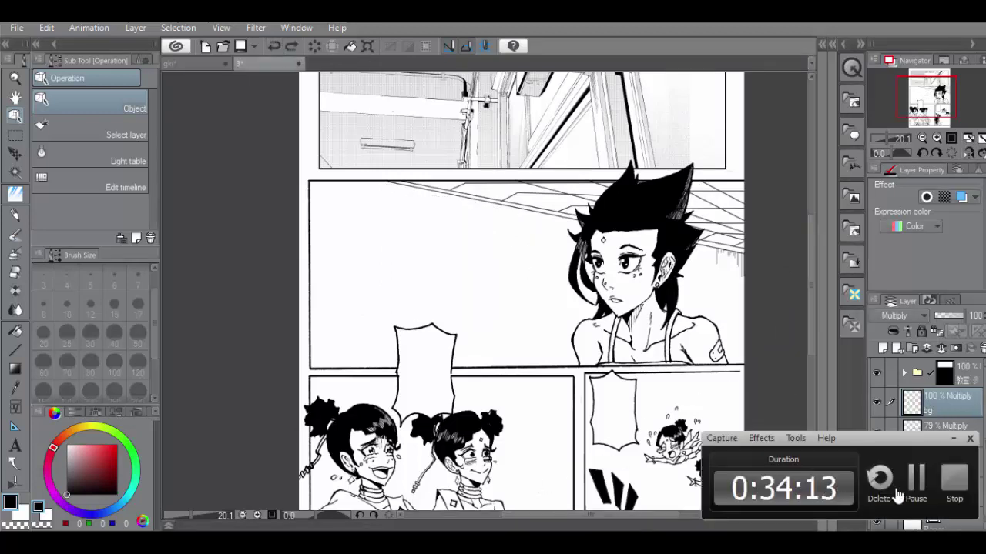
- On the persp layer, try two vertical straight lines at size 6 behind the second girl in the third panel, undoing both
{"action": "scroll", "coordinate": [618, 483], "scroll_direction": "down", "scroll_amount": 3}
{"action": "left_click", "coordinate": [941, 445]}
{"action": "key", "text": "u"}
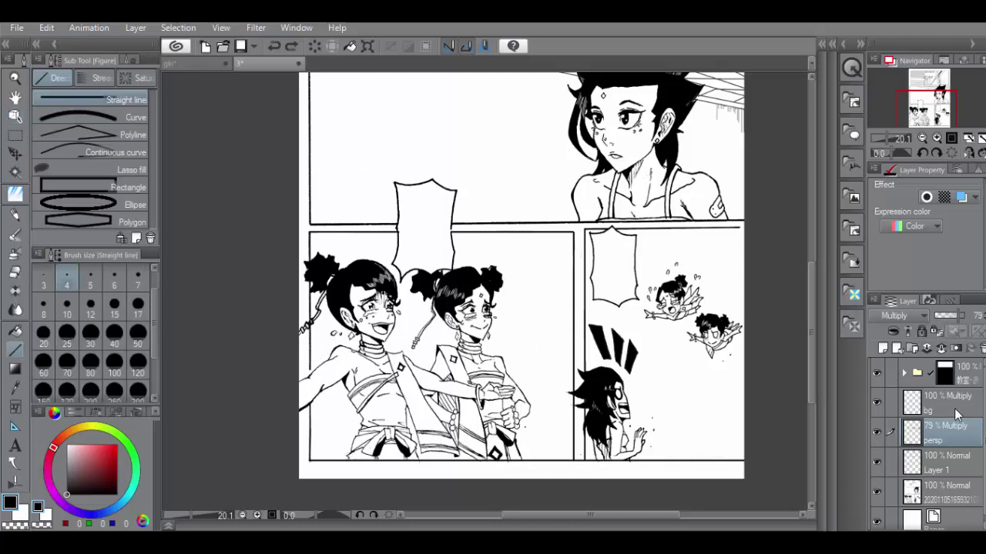
{"action": "left_click", "coordinate": [123, 279]}
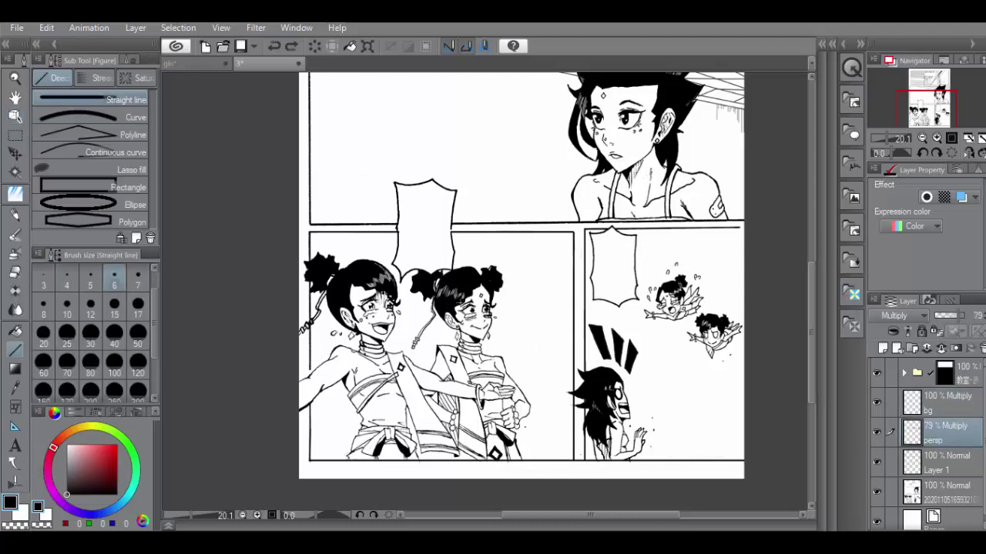
{"action": "left_click_drag", "start_coordinate": [499, 232], "coordinate": [500, 458]}
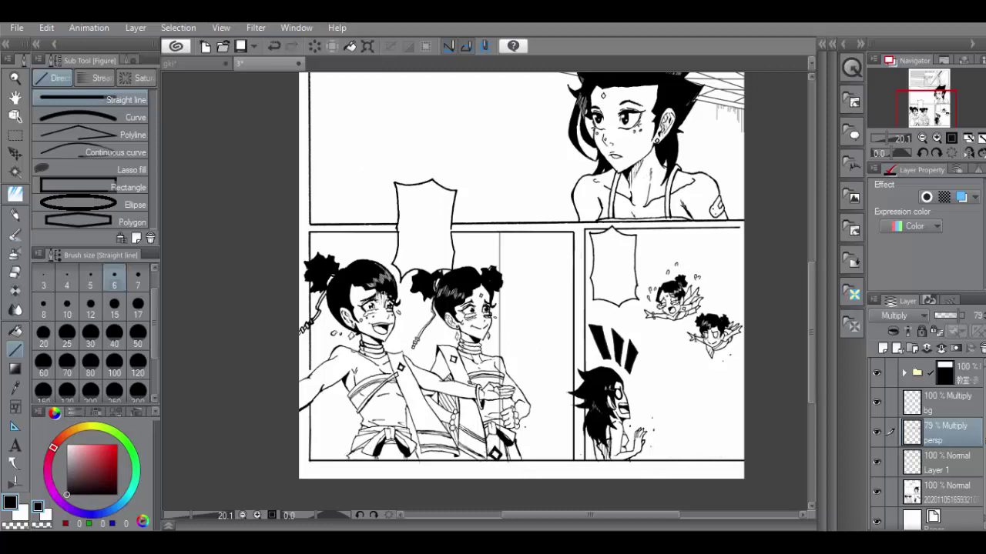
{"action": "left_click_drag", "start_coordinate": [504, 233], "coordinate": [506, 459]}
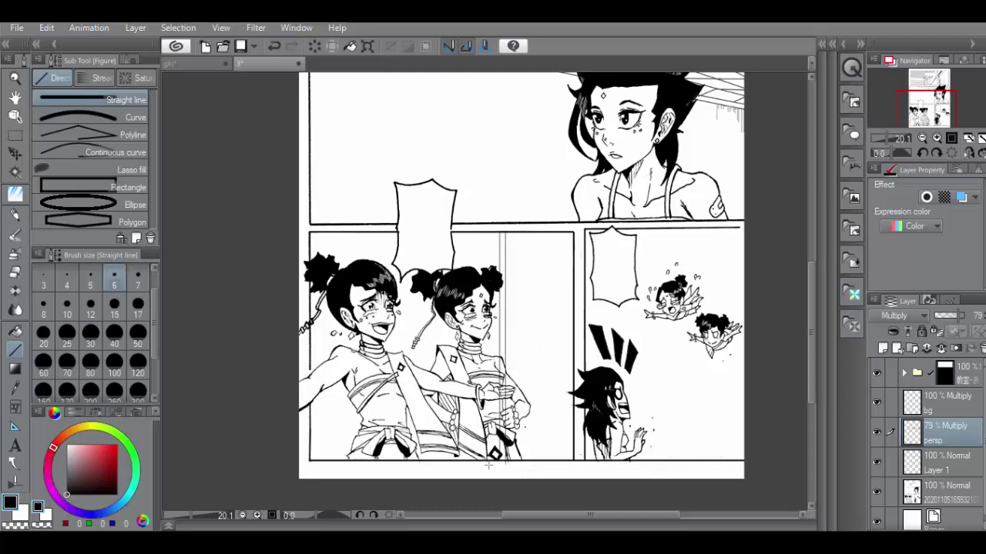
{"action": "key", "text": "ctrl+z"}
{"action": "key", "text": "ctrl+z"}
- Draw a narrow vertical and a low horizontal rectangle behind the second girl on the persp layer, erasing the parts crossing her
{"action": "left_click", "coordinate": [115, 186]}
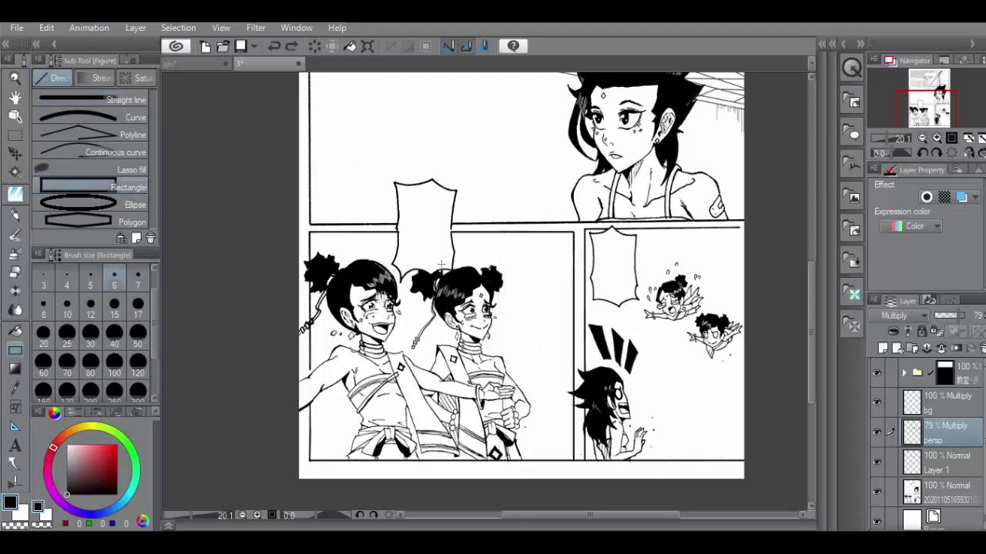
{"action": "left_click_drag", "start_coordinate": [480, 239], "coordinate": [475, 460]}
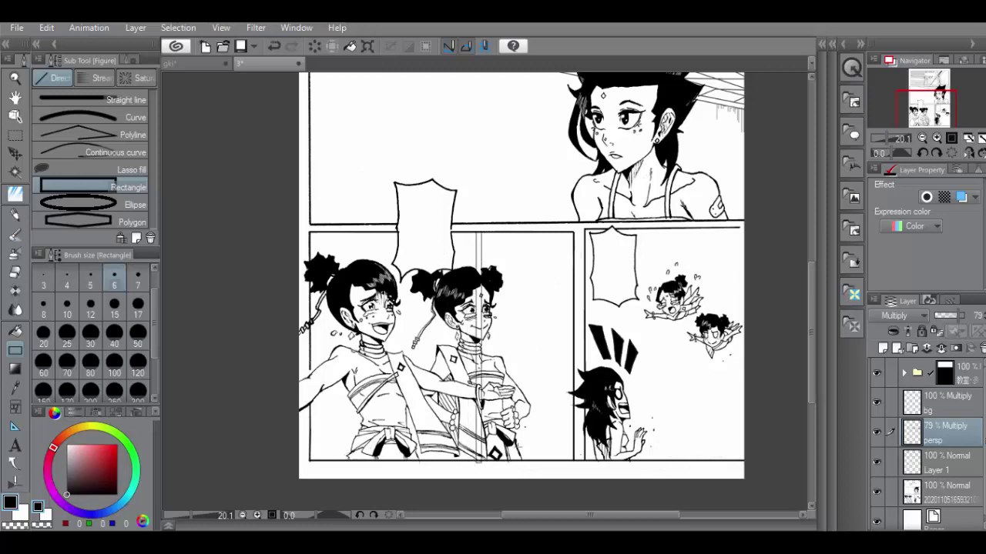
{"action": "left_click_drag", "start_coordinate": [517, 447], "coordinate": [578, 454]}
{"action": "key", "text": "ctrl+z"}
{"action": "left_click", "coordinate": [137, 280]}
{"action": "key", "text": "ctrl+z"}
{"action": "mouse_move", "coordinate": [472, 231]}
{"action": "left_mouse_down"}
{"action": "mouse_move", "coordinate": [478, 464]}
{"action": "mouse_move", "coordinate": [577, 453]}
{"action": "left_mouse_up"}
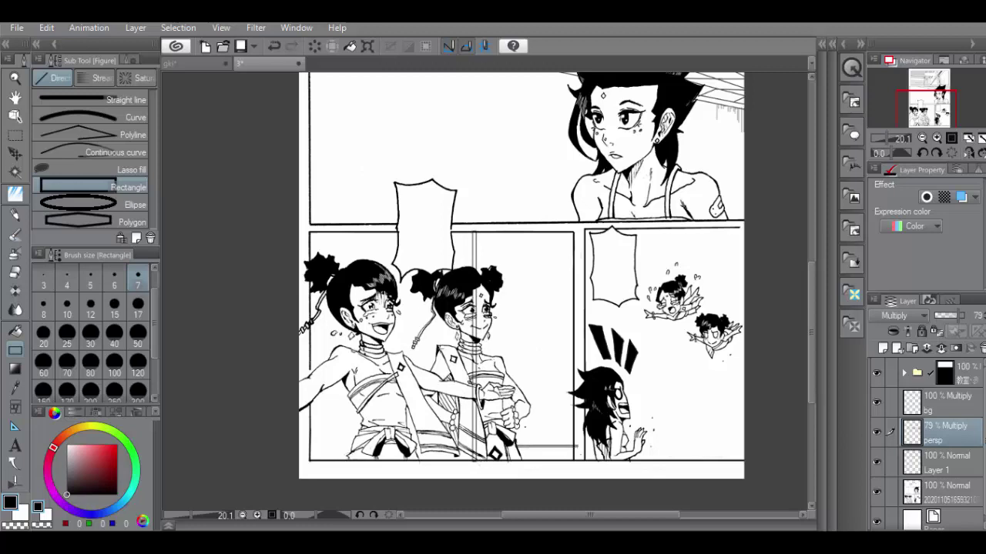
{"action": "left_click", "coordinate": [15, 272]}
{"action": "left_click_drag", "start_coordinate": [477, 285], "coordinate": [473, 470]}
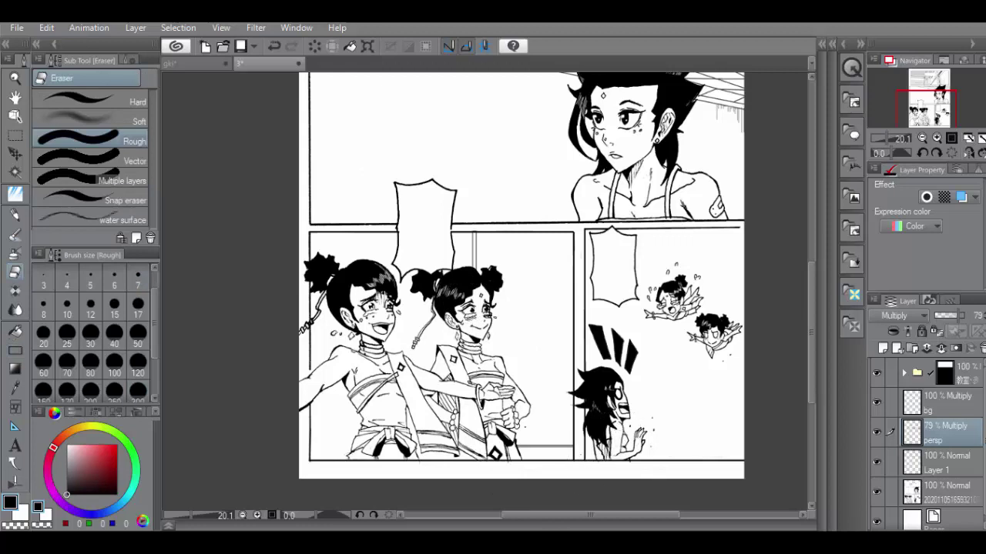
- Add a narrow vertical rectangle along the third panel's left border and erase the parts crossing the first girl and the page margin
{"action": "left_click", "coordinate": [15, 351]}
{"action": "left_click_drag", "start_coordinate": [315, 233], "coordinate": [300, 462]}
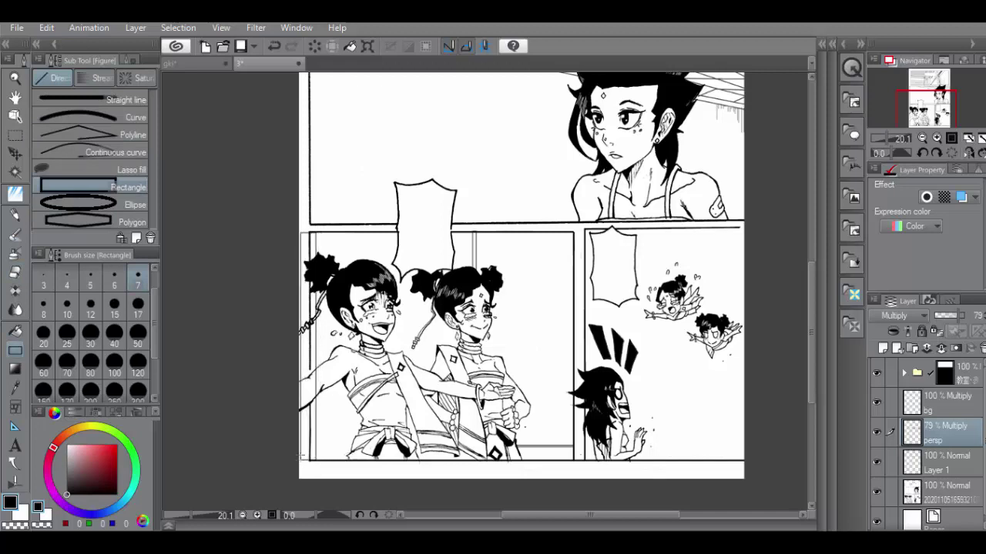
{"action": "key", "text": "ctrl+z"}
{"action": "left_click_drag", "start_coordinate": [311, 231], "coordinate": [314, 474]}
{"action": "left_click", "coordinate": [15, 271]}
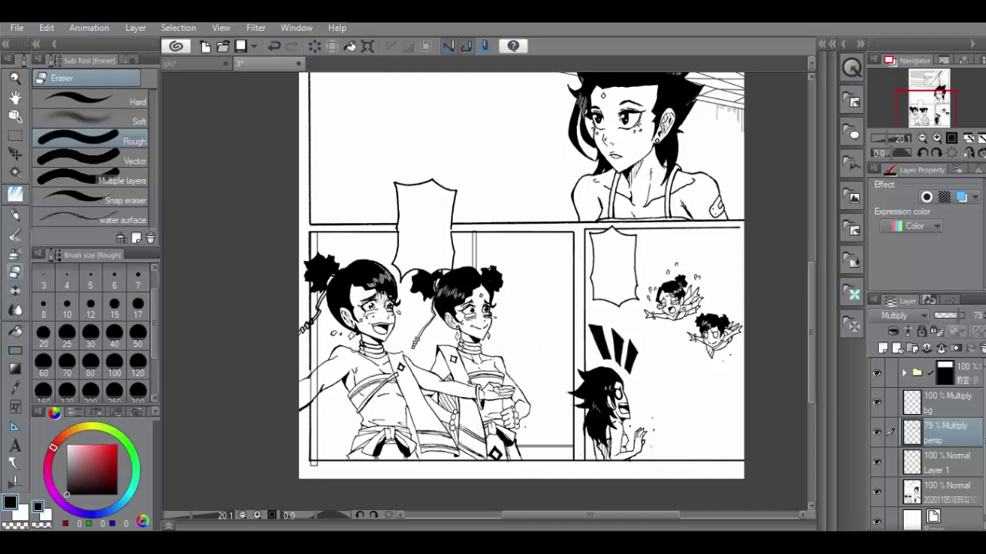
{"action": "left_click_drag", "start_coordinate": [308, 383], "coordinate": [299, 424]}
- Draw curved pattern lines inside the low horizontal strip of the third panel with the Real G-pen at size 7
{"action": "left_click", "coordinate": [15, 193]}
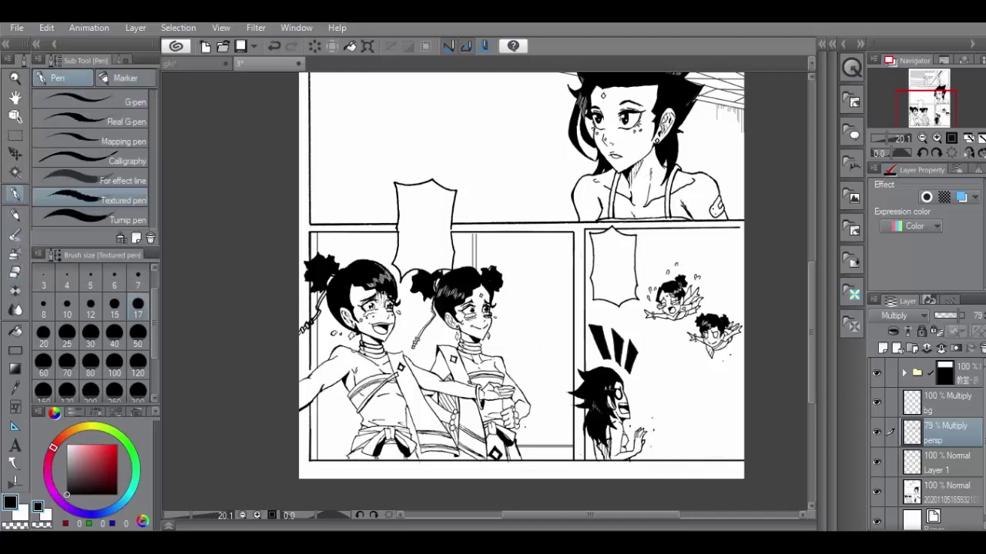
{"action": "left_click", "coordinate": [132, 128]}
{"action": "left_click", "coordinate": [139, 281]}
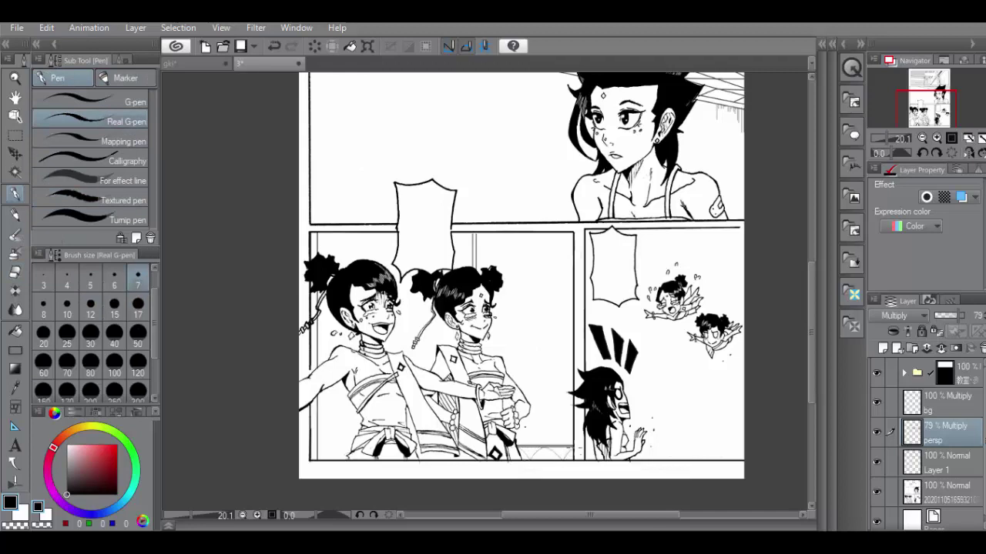
- Erase the short vertical strokes below the ceiling and draw a slanted straight line from the second panel's upper-left corner to its right border
{"action": "scroll", "coordinate": [817, 280], "scroll_direction": "up", "scroll_amount": 3}
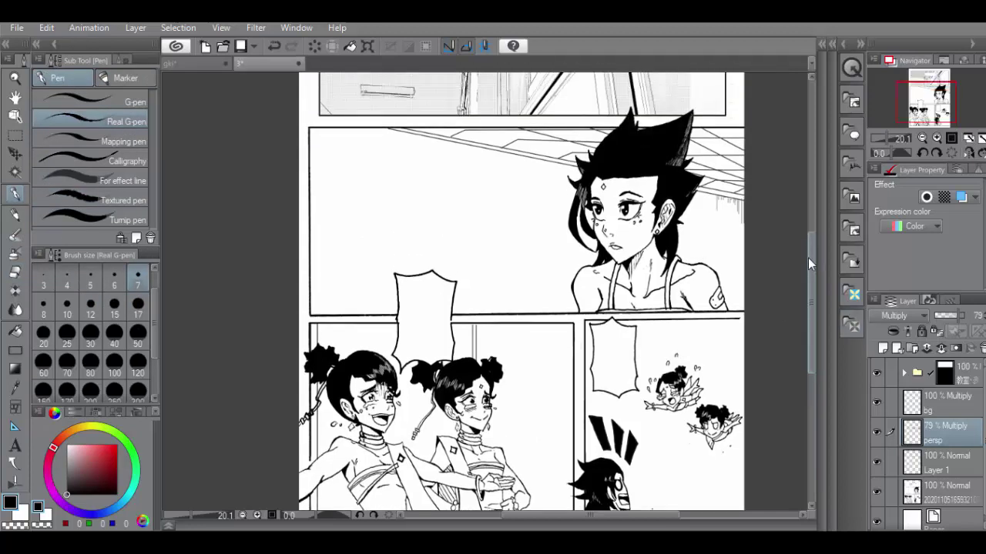
{"action": "key", "text": "e"}
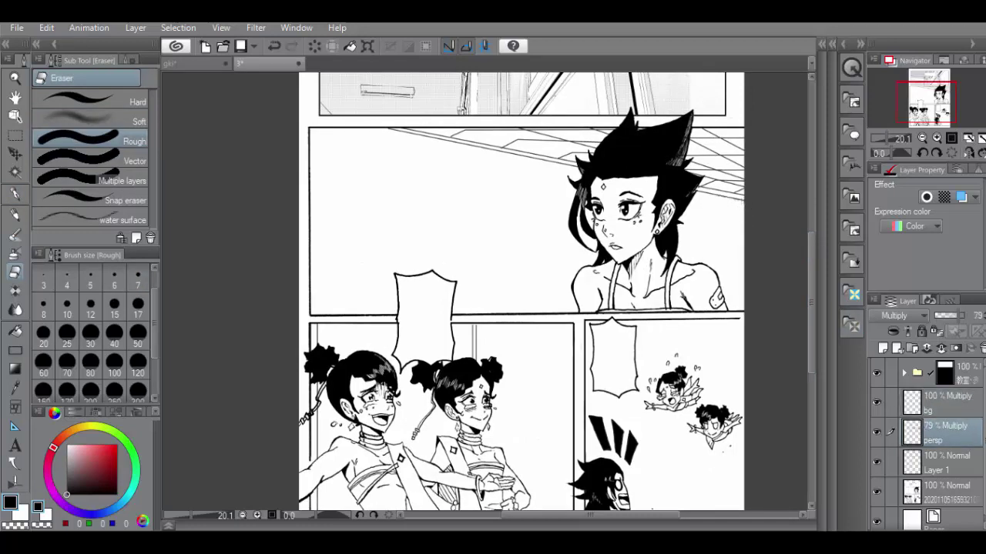
{"action": "left_click", "coordinate": [15, 349]}
{"action": "left_click", "coordinate": [144, 101]}
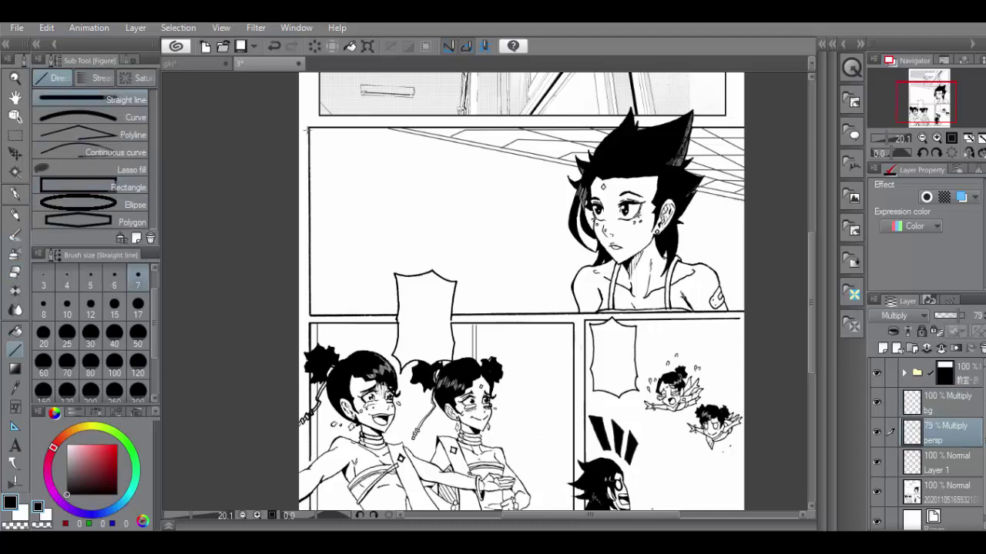
{"action": "left_click_drag", "start_coordinate": [306, 131], "coordinate": [772, 219]}
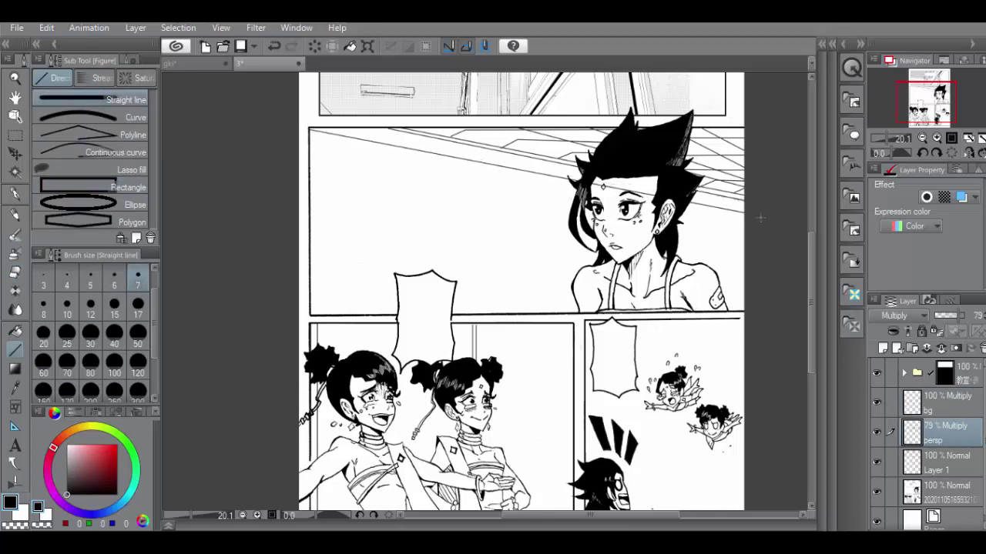
{"action": "key", "text": "ctrl+z"}
{"action": "left_click_drag", "start_coordinate": [309, 131], "coordinate": [793, 226]}
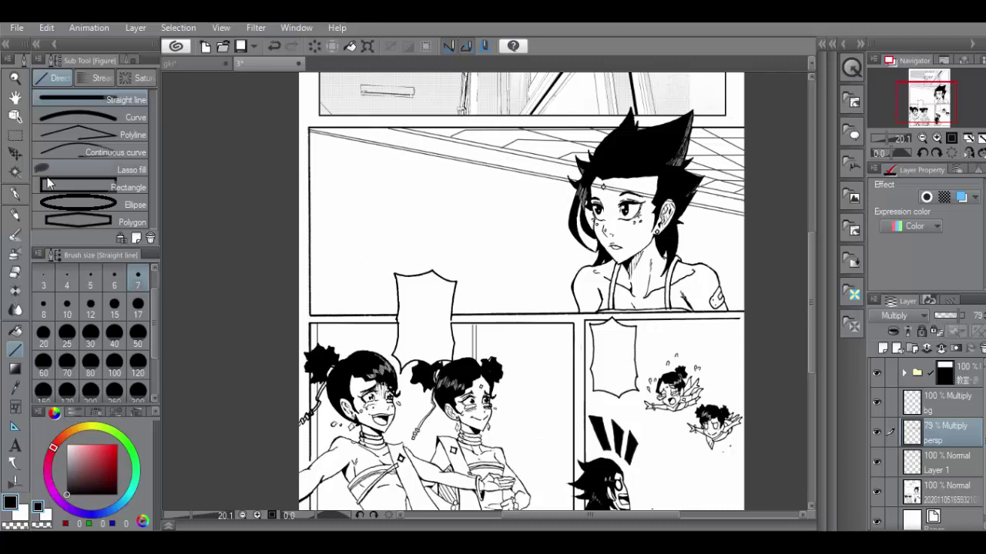
- Draw a row of arcs between the slanted ceiling-edge lines with the Real G-pen and erase the stray strokes
{"action": "key", "text": "p"}
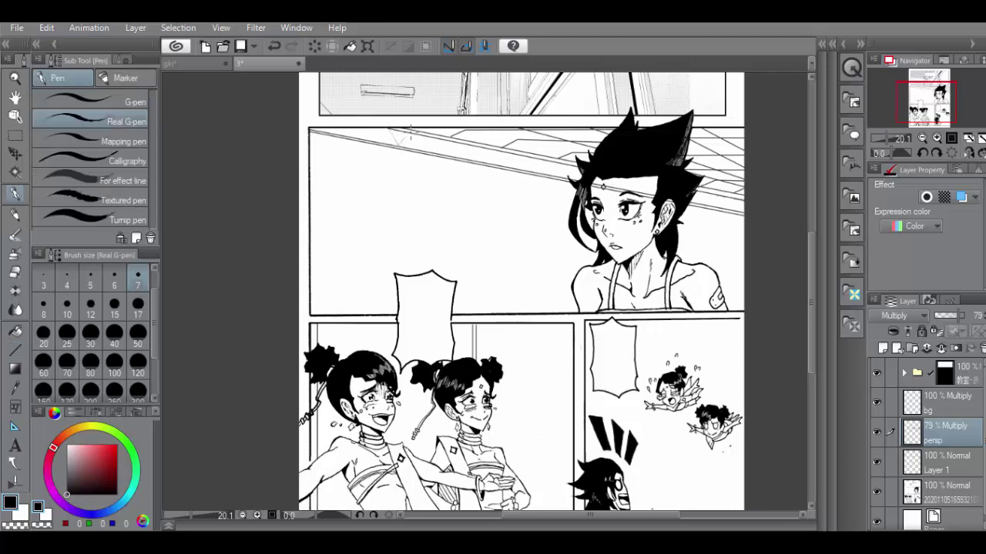
{"action": "key", "text": "ctrl+z"}
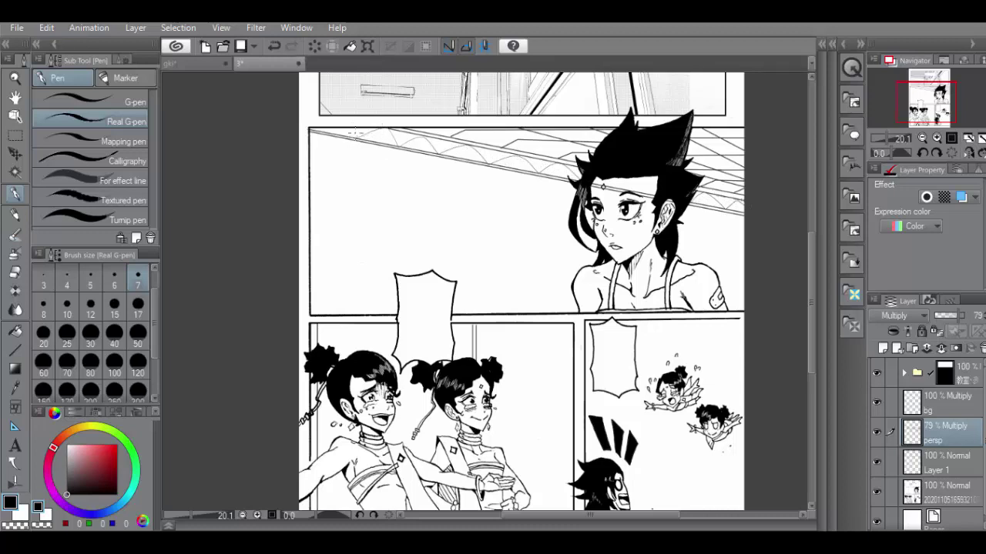
{"action": "key", "text": "e"}
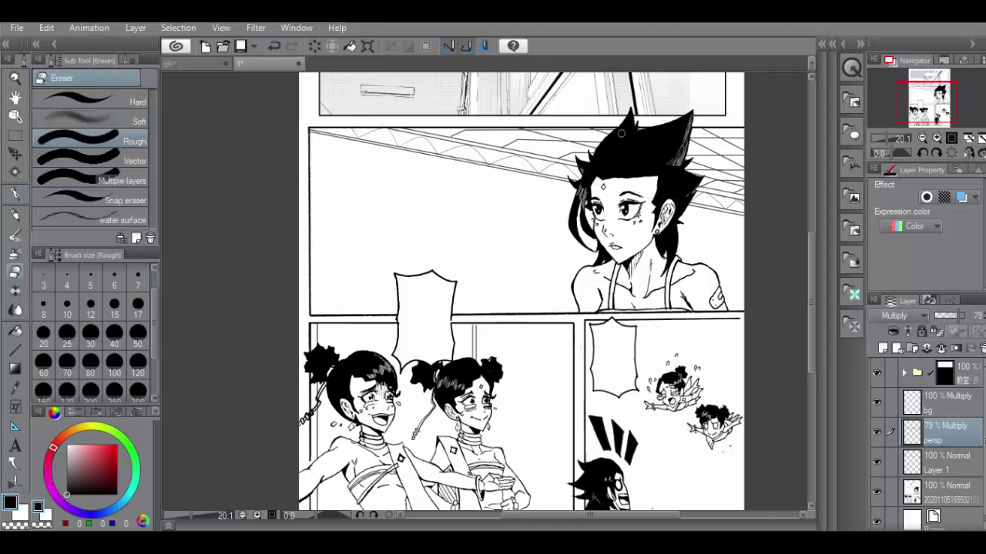
- Switch to the Soft eraser and set the persp layer's opacity to 62%
{"action": "left_click_drag", "start_coordinate": [813, 253], "coordinate": [814, 256]}
{"action": "left_click", "coordinate": [956, 317]}
{"action": "left_click_drag", "start_coordinate": [961, 324], "coordinate": [949, 321]}
{"action": "scroll", "coordinate": [814, 308], "scroll_direction": "up", "scroll_amount": 5}
{"action": "left_click", "coordinate": [84, 121]}
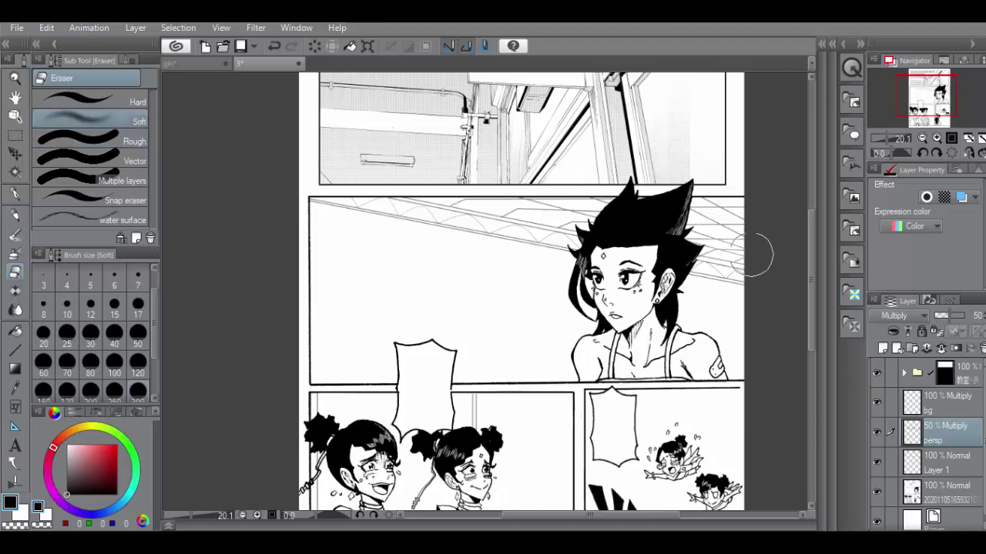
{"action": "scroll", "coordinate": [807, 329], "scroll_direction": "down", "scroll_amount": 6}
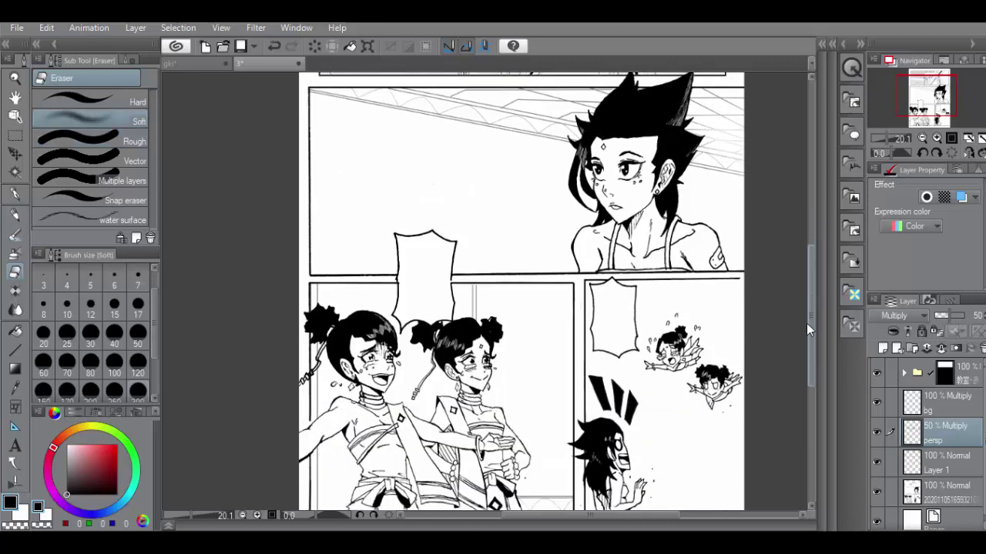
{"action": "scroll", "coordinate": [807, 329], "scroll_direction": "down", "scroll_amount": 3}
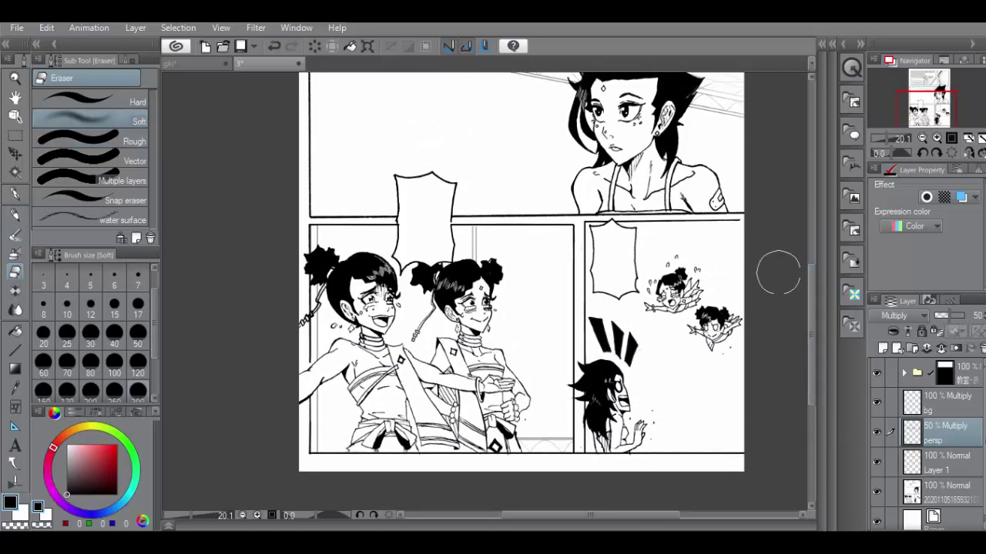
{"action": "left_click_drag", "start_coordinate": [950, 316], "coordinate": [953, 315]}
{"action": "scroll", "coordinate": [805, 244], "scroll_direction": "up", "scroll_amount": 7}
{"action": "scroll", "coordinate": [814, 279], "scroll_direction": "down", "scroll_amount": 6}
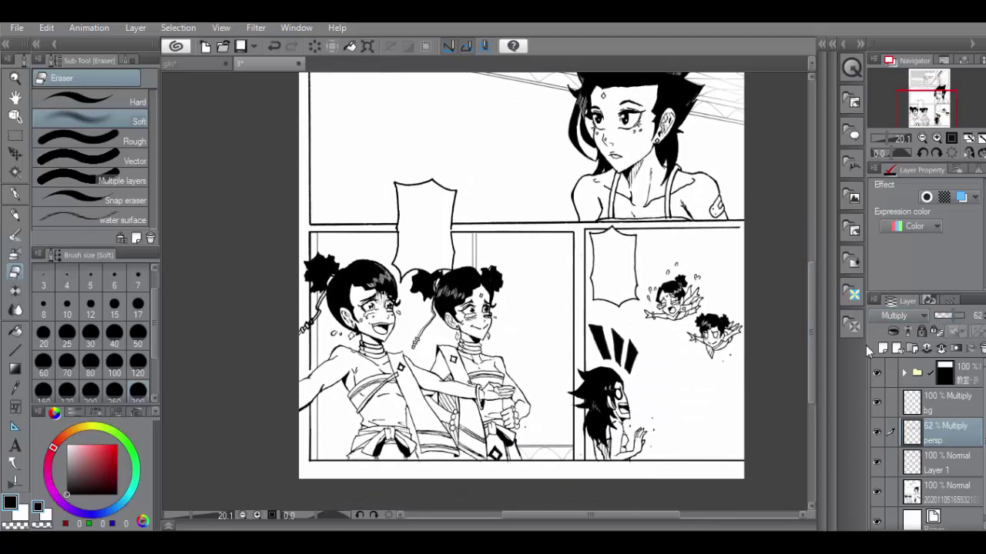
- Draw a double-outlined rectangular frame with the Rectangle tool on the wall in the third panel's upper-right corner
{"action": "left_click", "coordinate": [15, 368]}
{"action": "left_click", "coordinate": [15, 348]}
{"action": "left_click", "coordinate": [110, 188]}
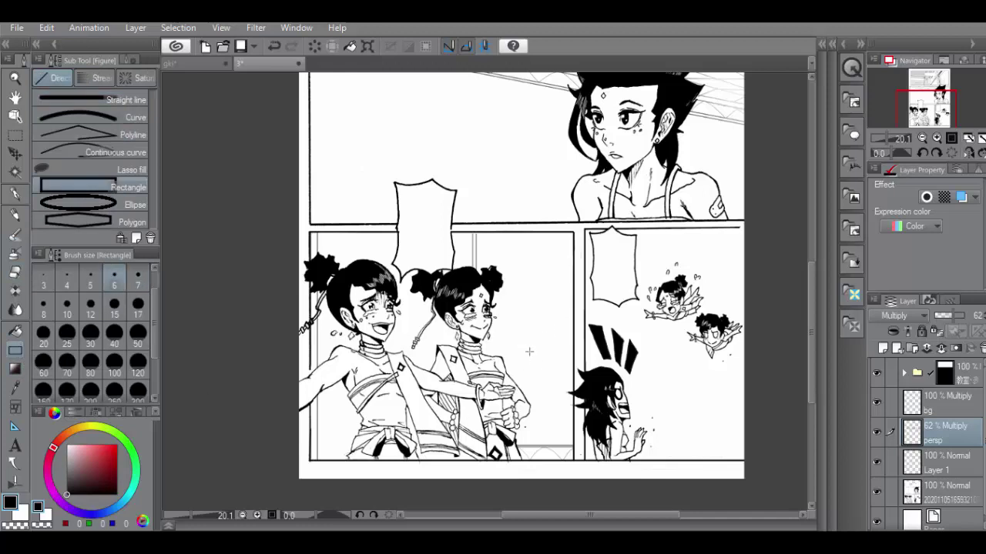
{"action": "left_click_drag", "start_coordinate": [531, 352], "coordinate": [568, 375]}
{"action": "left_click", "coordinate": [282, 46]}
{"action": "left_click_drag", "start_coordinate": [518, 238], "coordinate": [568, 269]}
{"action": "left_click", "coordinate": [521, 245]}
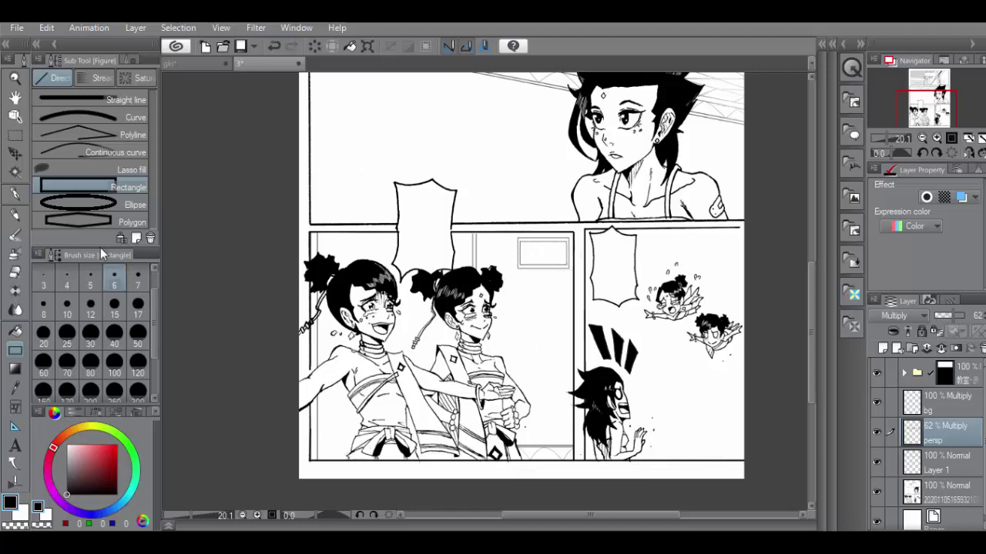
- Draw parallel straight lines slanting down across the fourth panel, from its left border past its right edge, behind the characters
{"action": "left_click", "coordinate": [127, 100]}
{"action": "left_click_drag", "start_coordinate": [585, 228], "coordinate": [733, 304]}
{"action": "key", "text": "ctrl+z"}
{"action": "left_click_drag", "start_coordinate": [586, 291], "coordinate": [746, 331]}
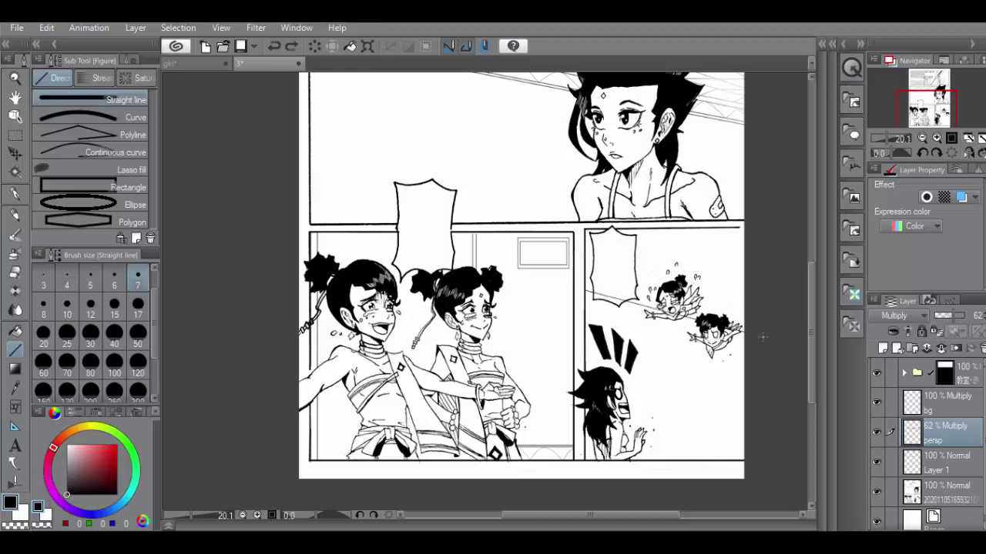
{"action": "left_click_drag", "start_coordinate": [585, 288], "coordinate": [766, 336]}
{"action": "key", "text": "ctrl+z"}
{"action": "left_click_drag", "start_coordinate": [586, 304], "coordinate": [764, 354]}
{"action": "left_click", "coordinate": [15, 193]}
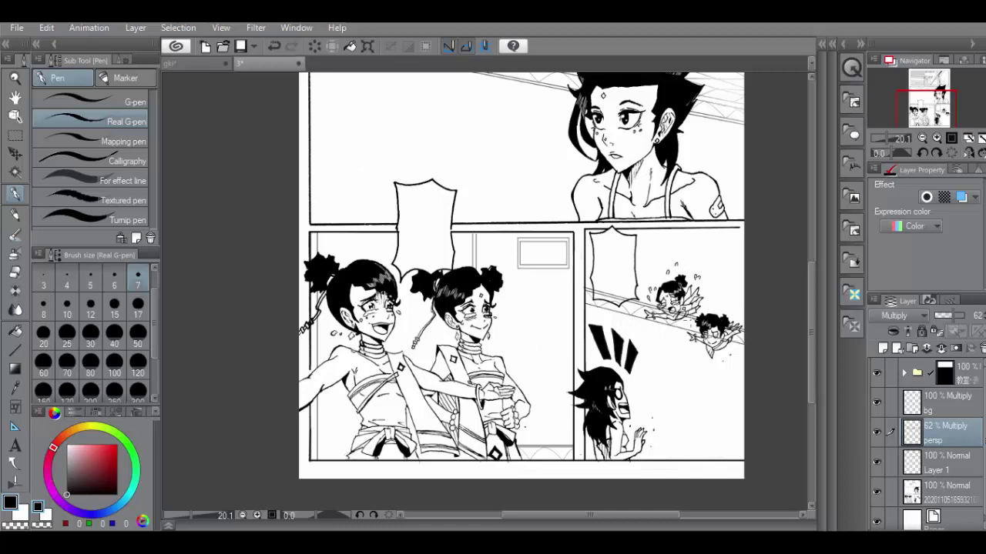
{"action": "key", "text": "ctrl+z"}
{"action": "key", "text": "u"}
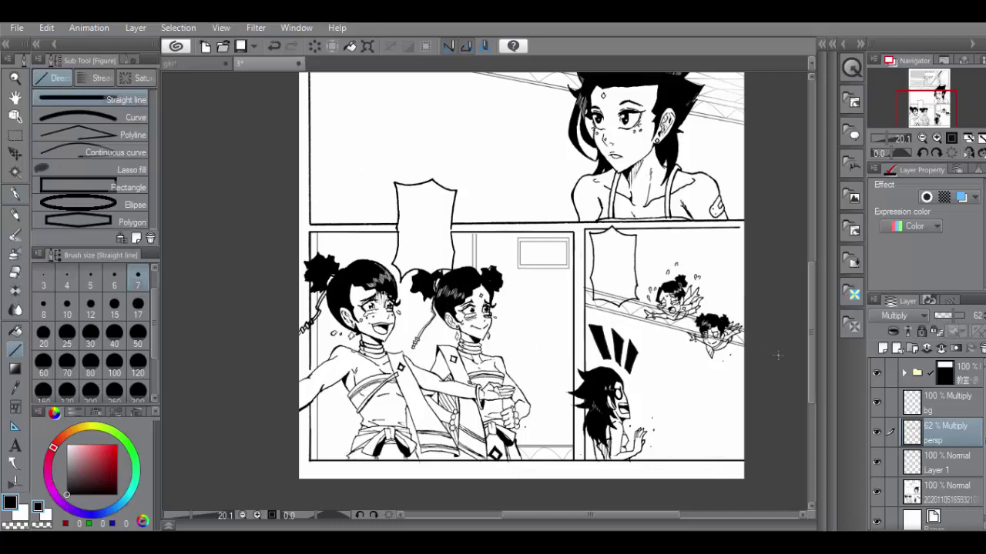
- Sketch a thin, nearly horizontal line with the Real G-pen beside the small flying figures, up to the fourth panel's right edge
{"action": "left_click", "coordinate": [14, 194]}
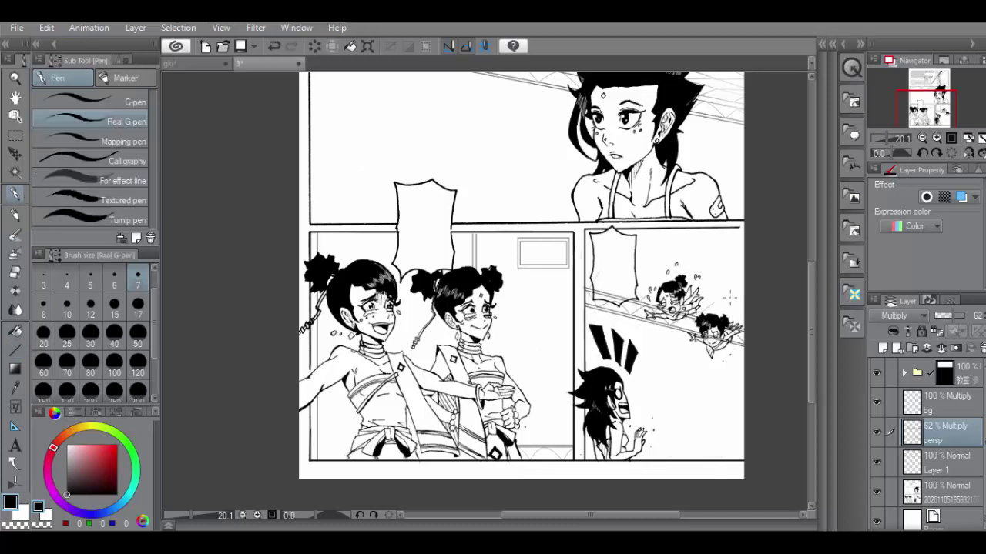
{"action": "mouse_move", "coordinate": [604, 282]}
{"action": "left_mouse_down"}
{"action": "mouse_move", "coordinate": [758, 276]}
{"action": "mouse_move", "coordinate": [798, 245]}
{"action": "left_mouse_up"}
{"action": "key", "text": "ctrl+z"}
{"action": "key", "text": "ctrl+z"}
{"action": "left_click_drag", "start_coordinate": [686, 288], "coordinate": [742, 283]}
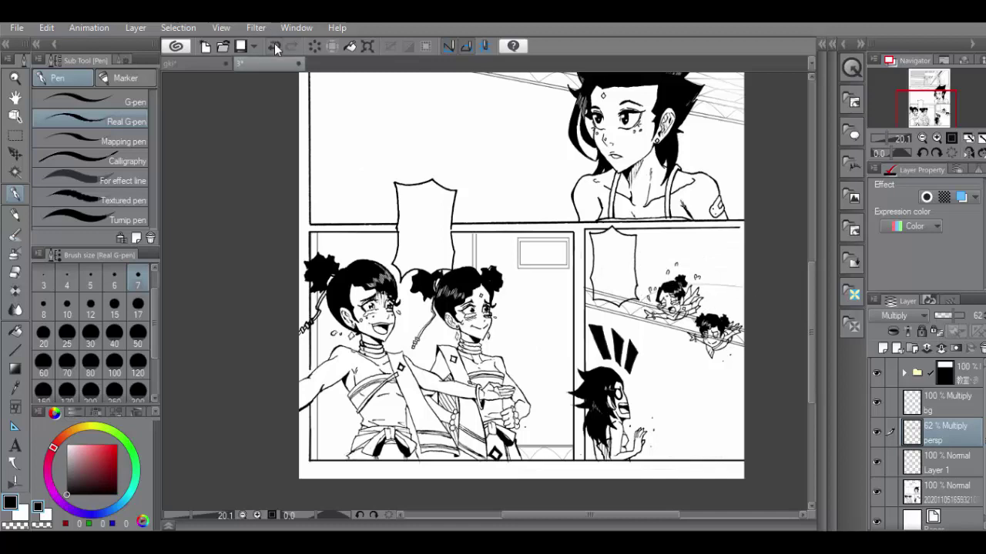